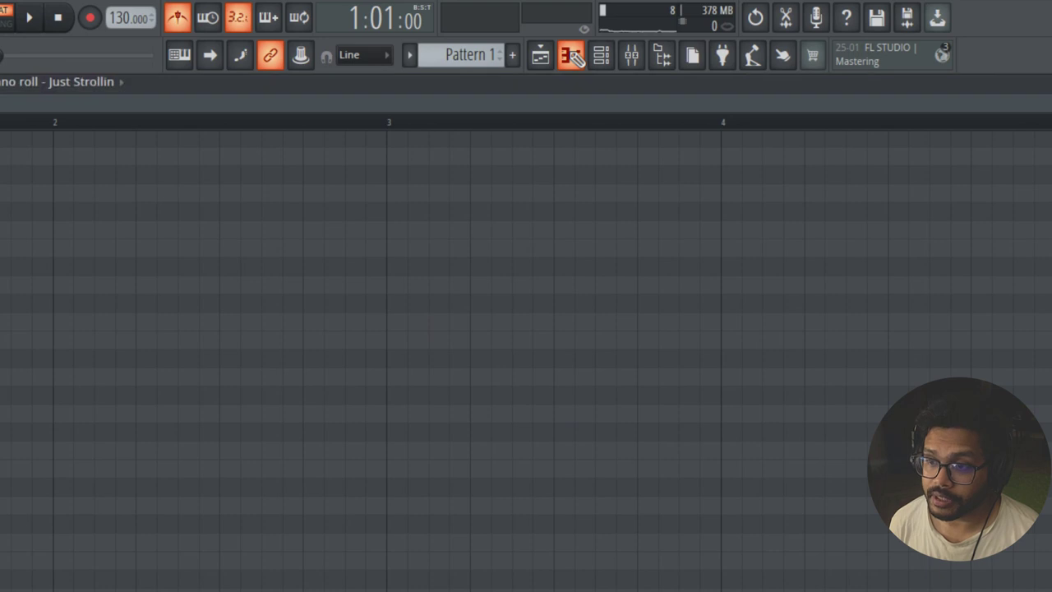
Toggle the piano roll window open and closed several times, leaving it hidden.
left_click(576, 55)
left_click(575, 56)
left_click(575, 56)
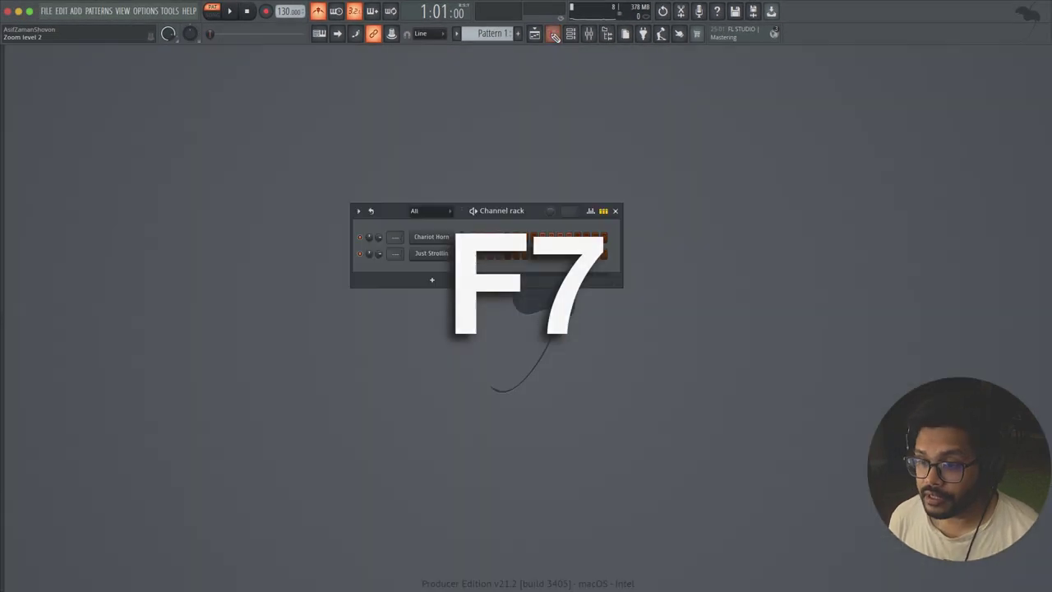
key("F7")
key("F7")
key("F7")
key("F7")
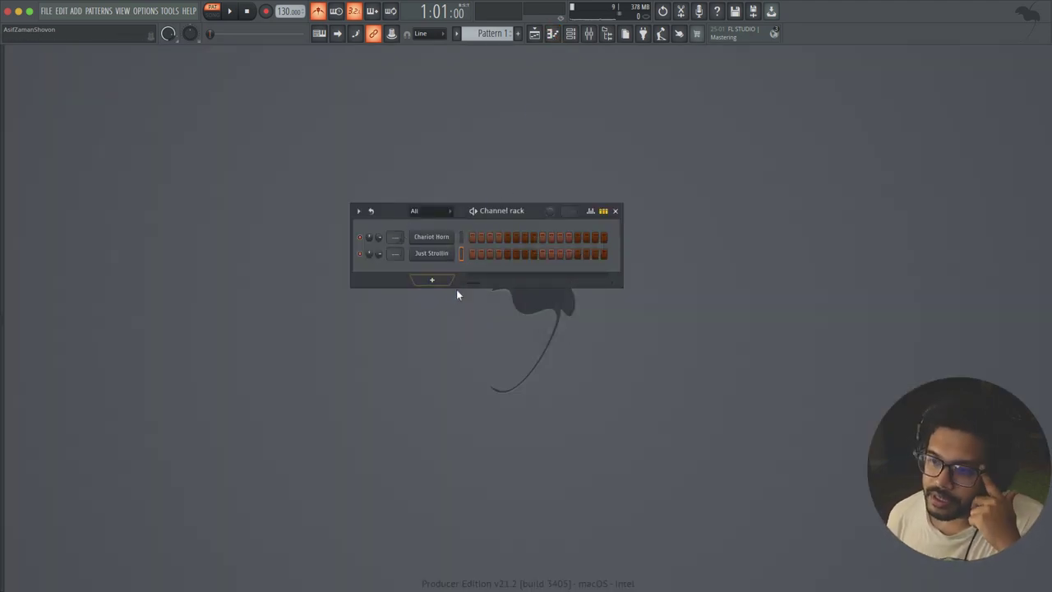
Open the piano roll for the Just Strollin channel from the channel rack.
left_click(461, 237)
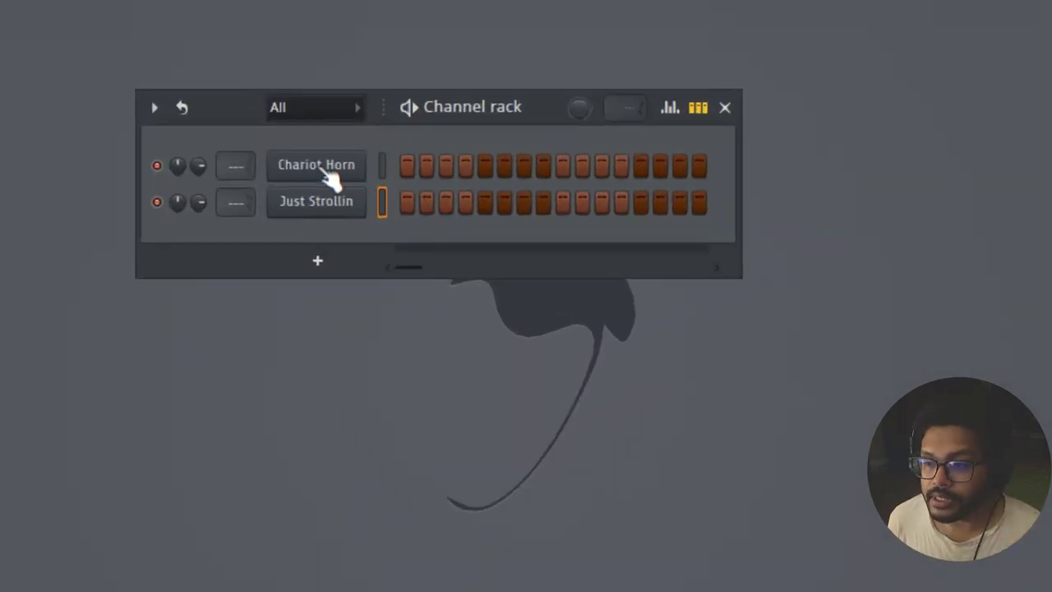
right_click(362, 212)
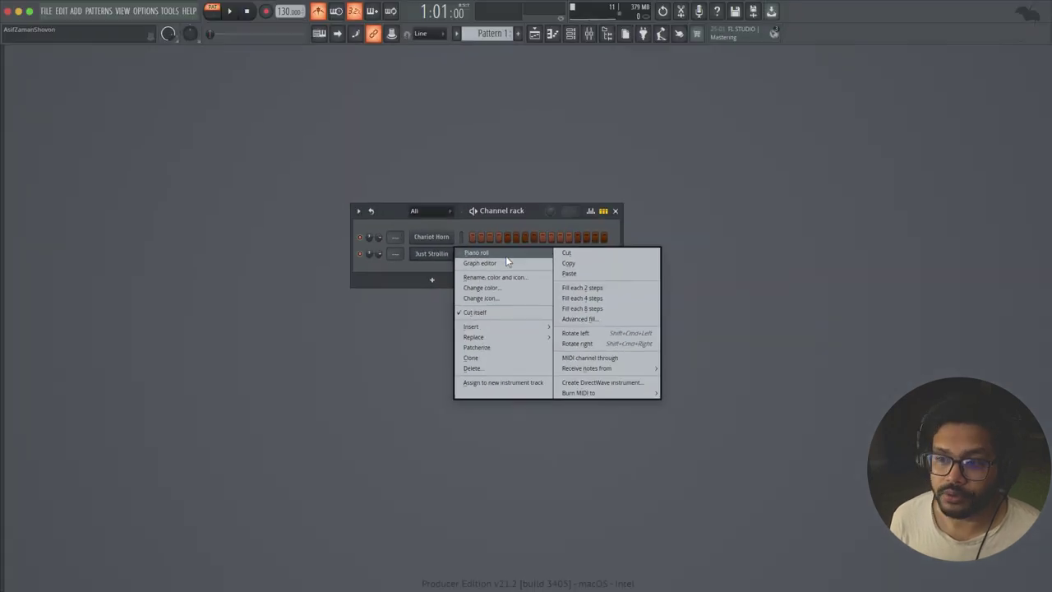
left_click(402, 199)
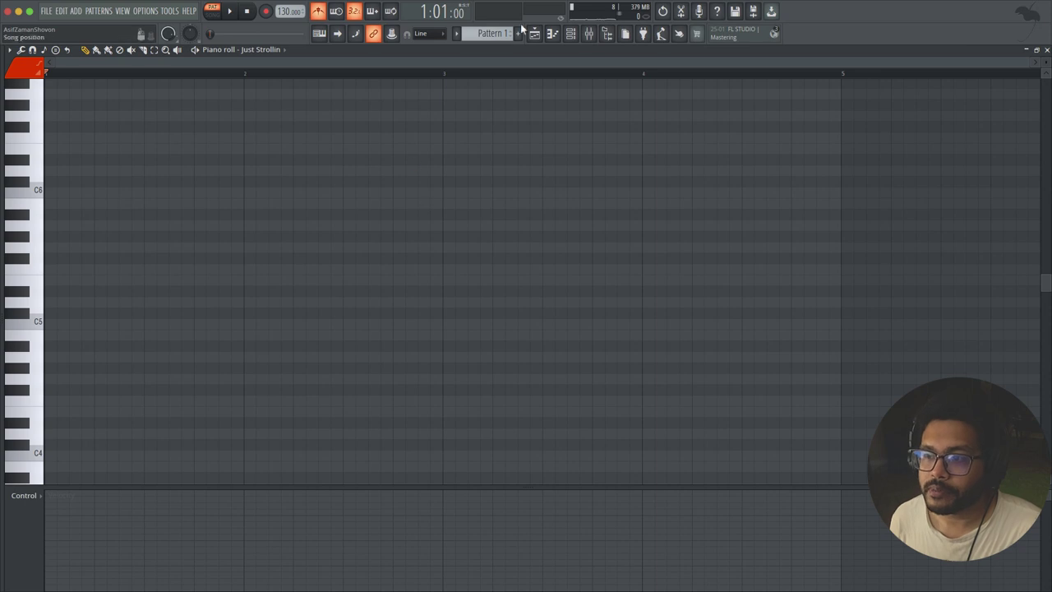
Bring up the channel rack again and open the Chariot Horn channel's piano roll.
left_click(570, 33)
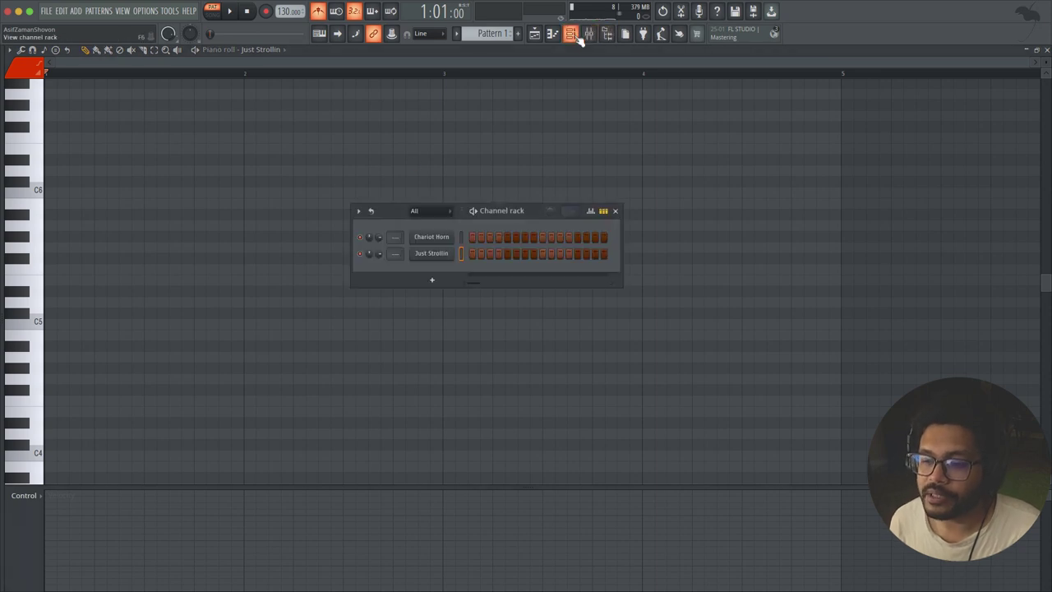
right_click(448, 240)
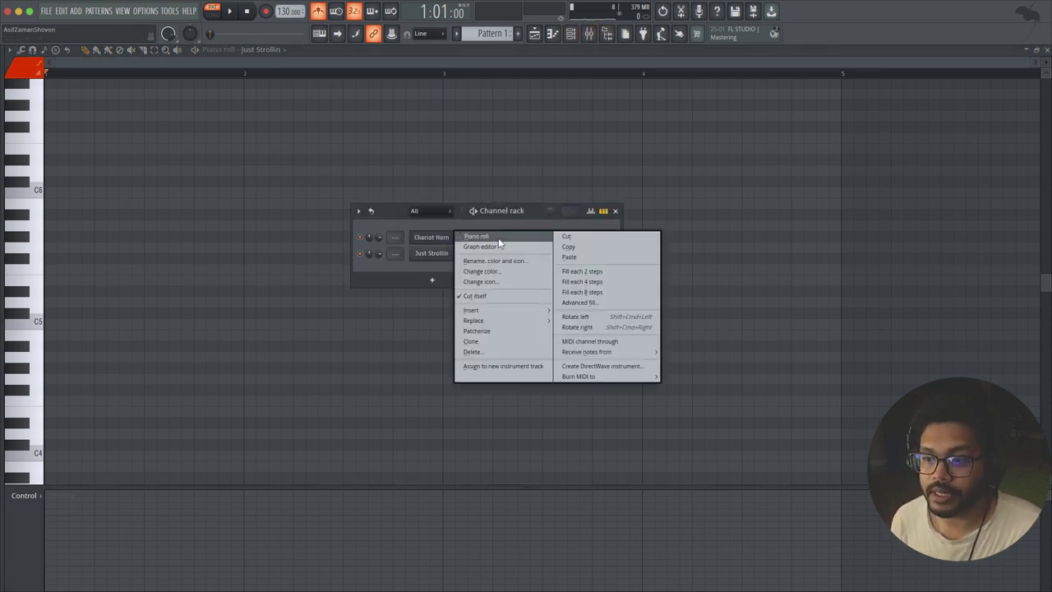
left_click(498, 238)
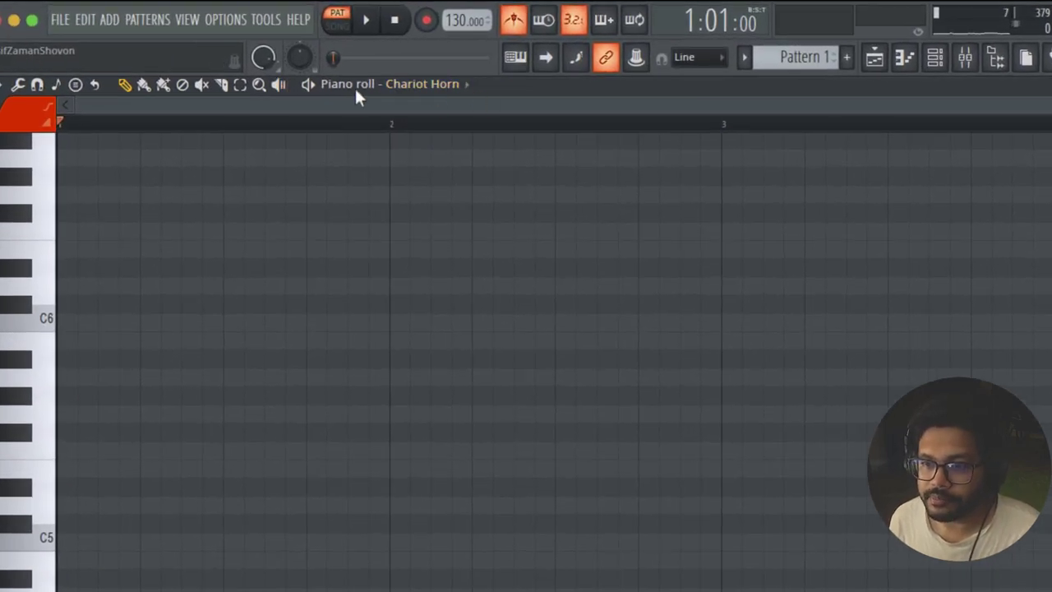
Switch the piano roll to Just Strollin and draw consecutive F5, E5 and F5 notes starting at bar 1.
left_click(442, 92)
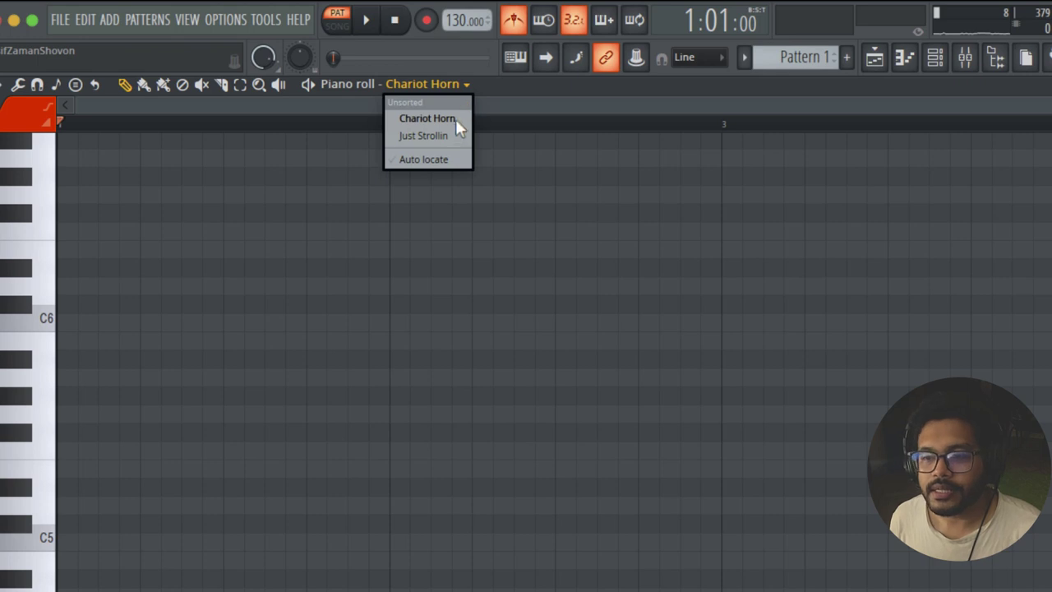
left_click(445, 136)
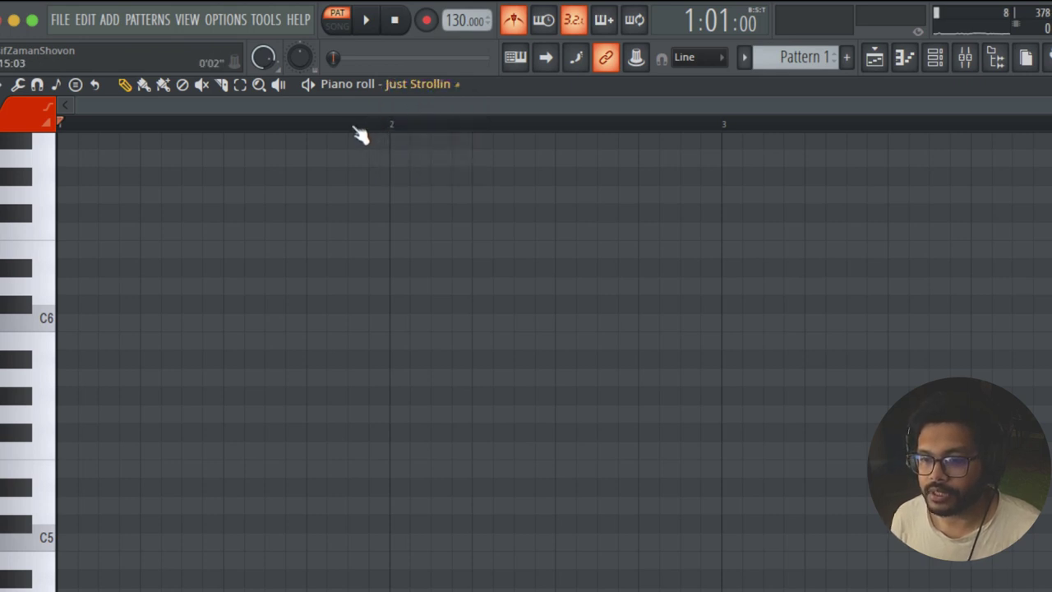
left_click(59, 450)
left_click(144, 466)
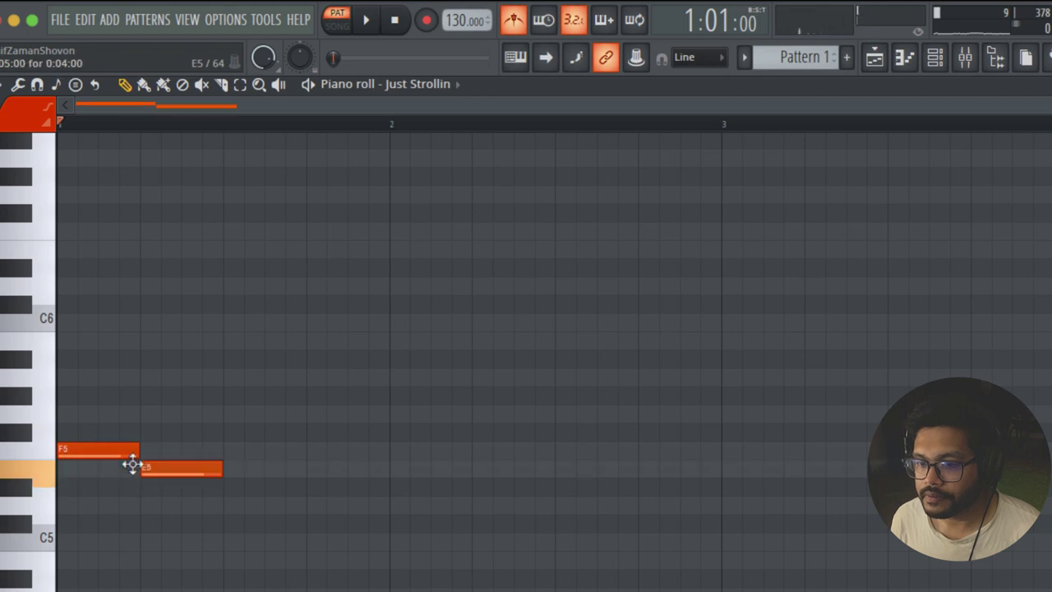
left_click(230, 451)
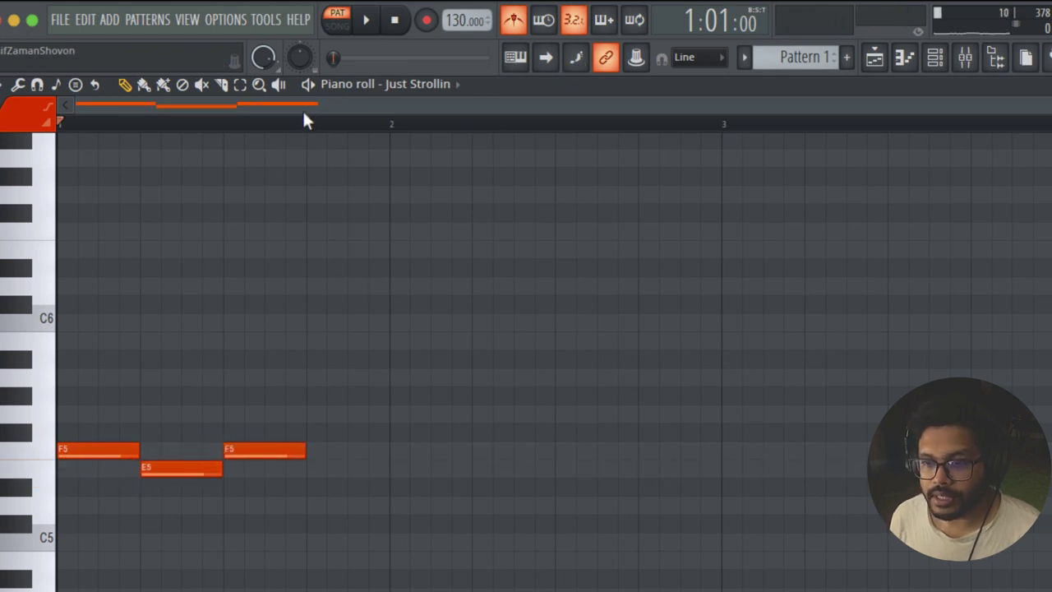
Switch the piano roll to the Chariot Horn channel and look over its high and low octaves.
left_click(420, 86)
left_click(438, 150)
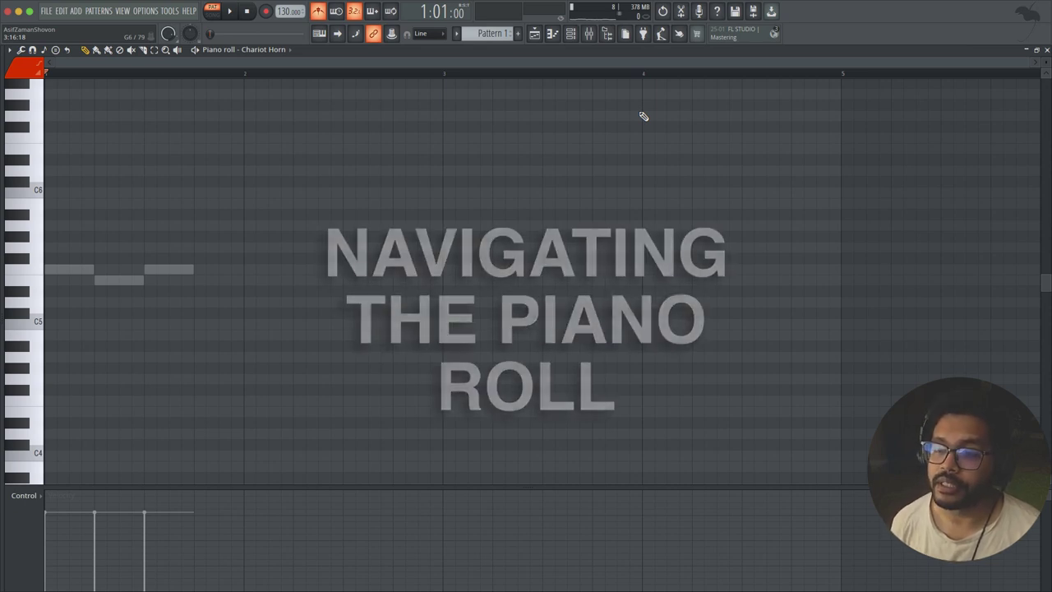
scroll(590, 279, "up", 10)
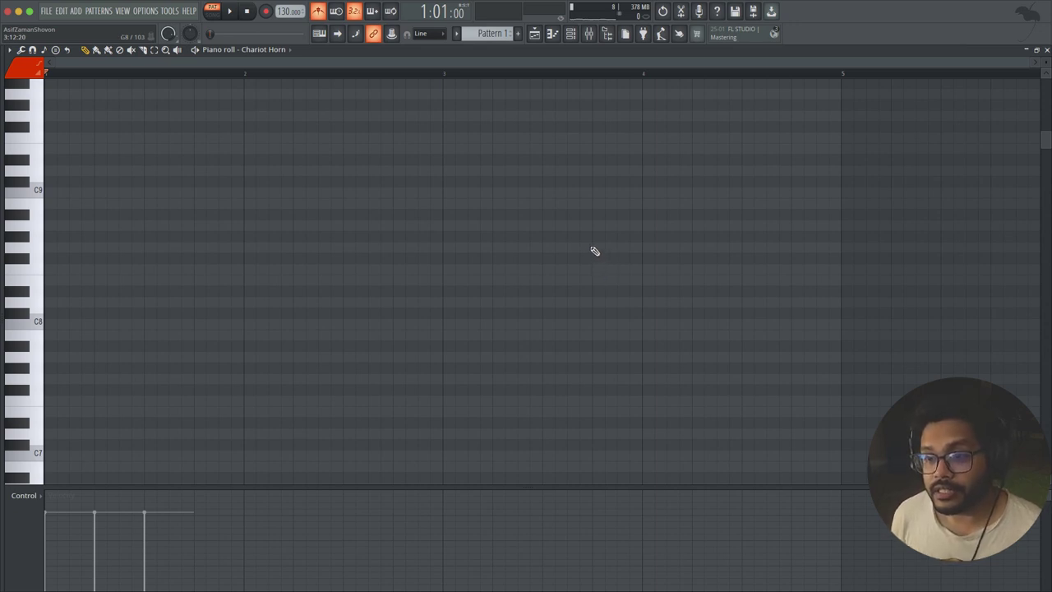
scroll(407, 298, "up", 3)
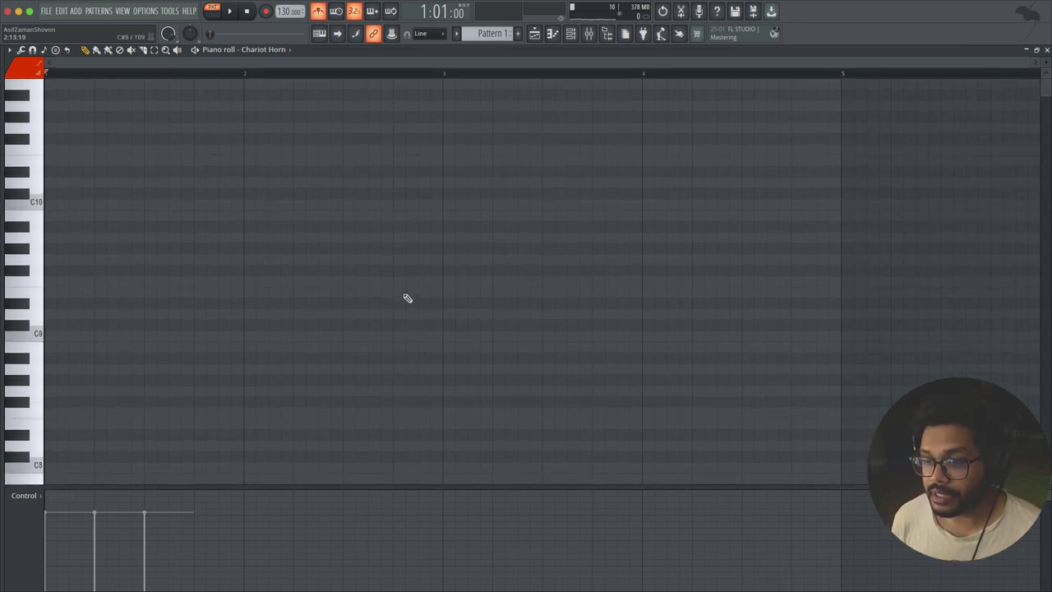
scroll(407, 297, "down", 18)
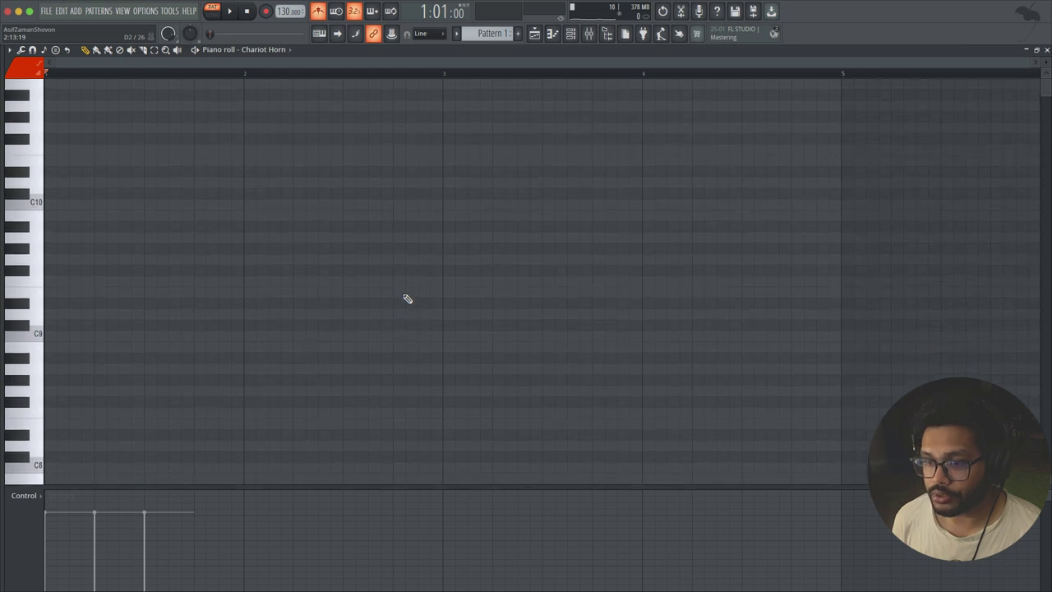
scroll(407, 299, "up", 15)
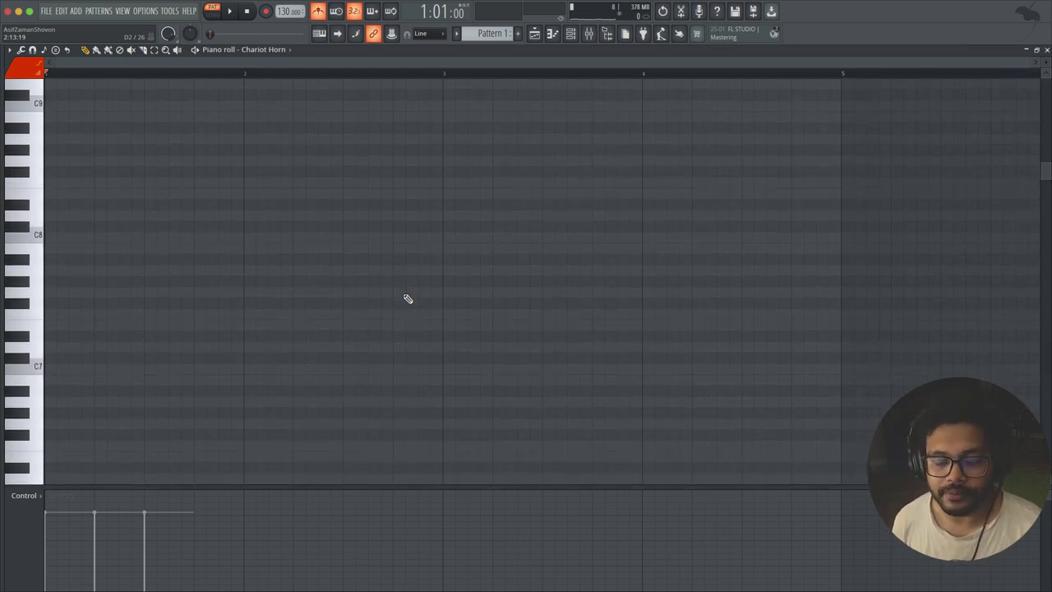
Examine the piano roll's timeline grid at closer and wider horizontal zoom levels.
scroll(408, 298, "up", 2, "ctrl")
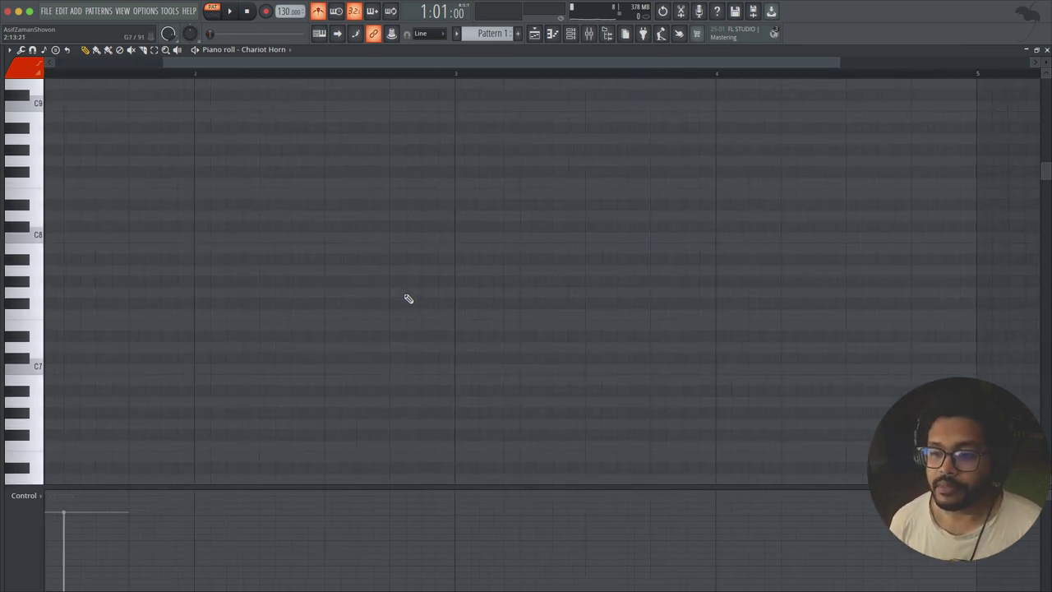
scroll(408, 298, "down", 2, "ctrl")
scroll(408, 298, "up", 4, "ctrl")
scroll(408, 298, "down", 4, "ctrl")
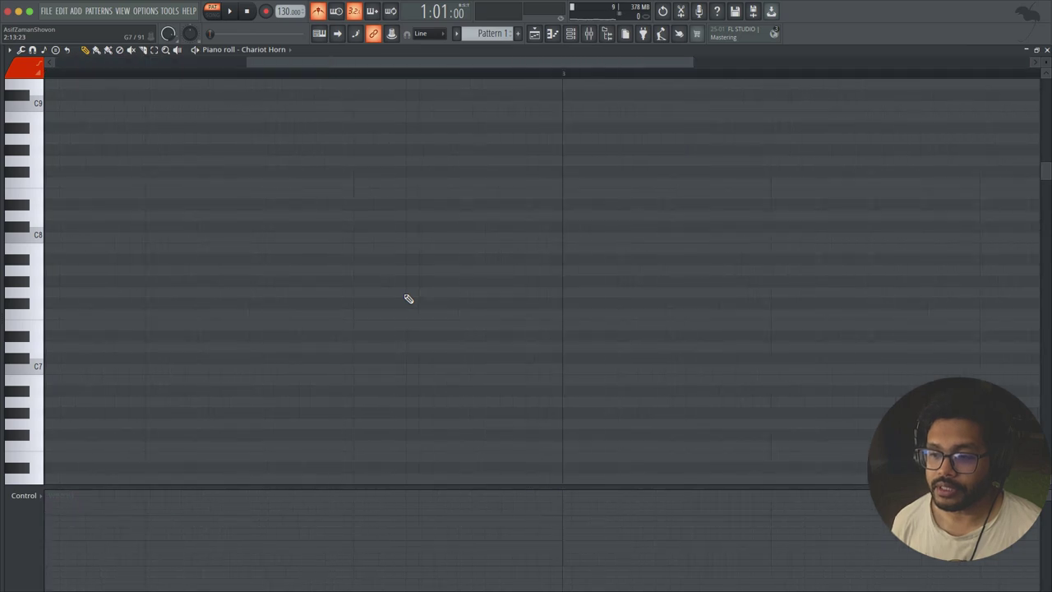
scroll(408, 298, "up", 3, "ctrl")
scroll(408, 298, "down", 4, "ctrl")
scroll(408, 298, "up", 5, "ctrl")
scroll(408, 298, "down", 4, "ctrl")
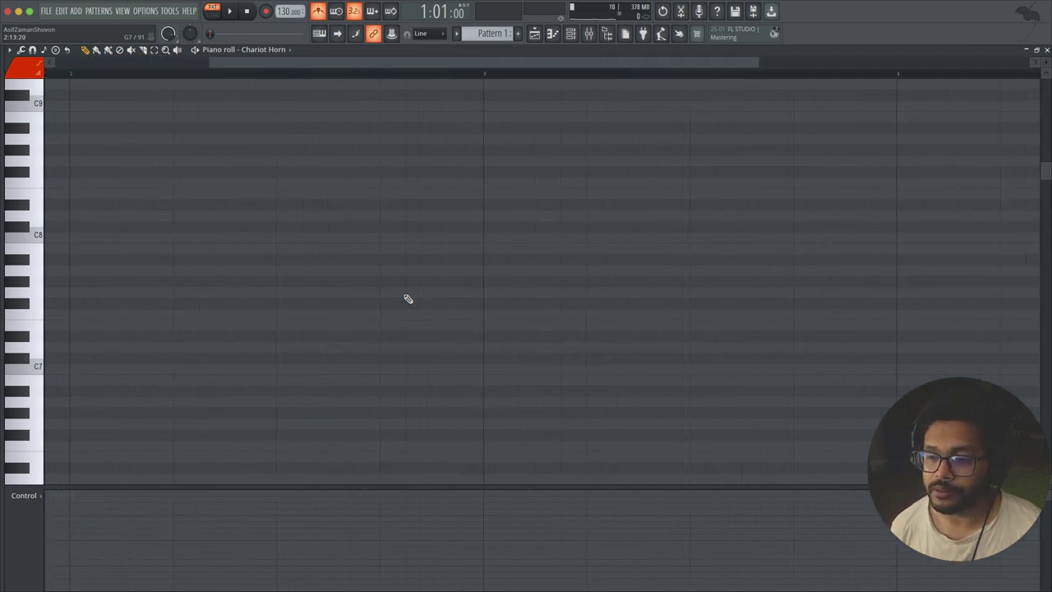
scroll(408, 298, "up", 3, "ctrl")
scroll(409, 298, "down", 5, "ctrl")
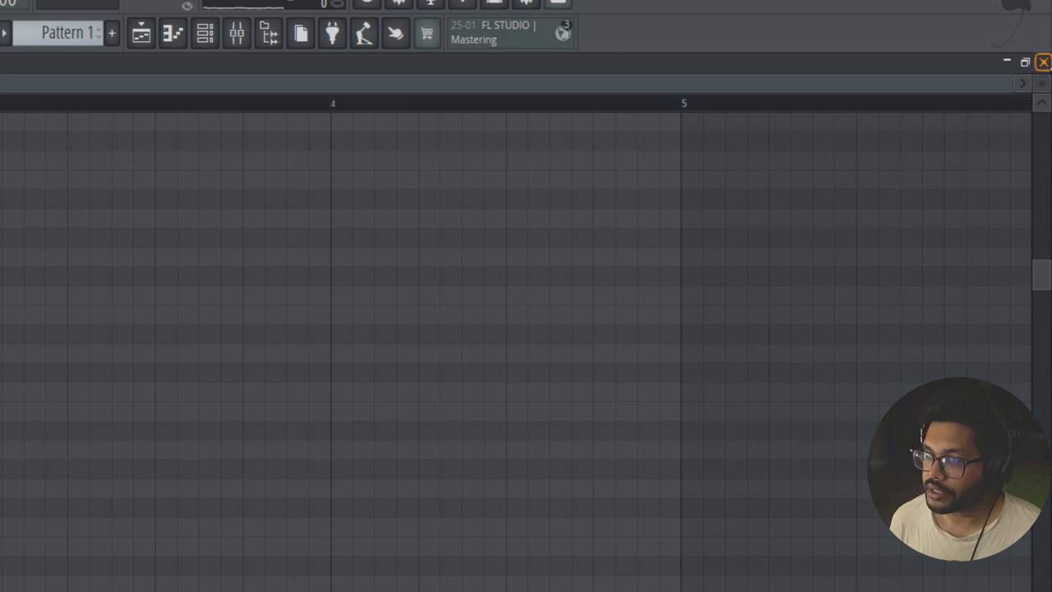
Shrink the note row height and look at the later bars and higher octaves of the grid.
mouse_move(1041, 83)
left_mouse_down()
mouse_move(1041, 123)
mouse_move(1041, 92)
left_mouse_up()
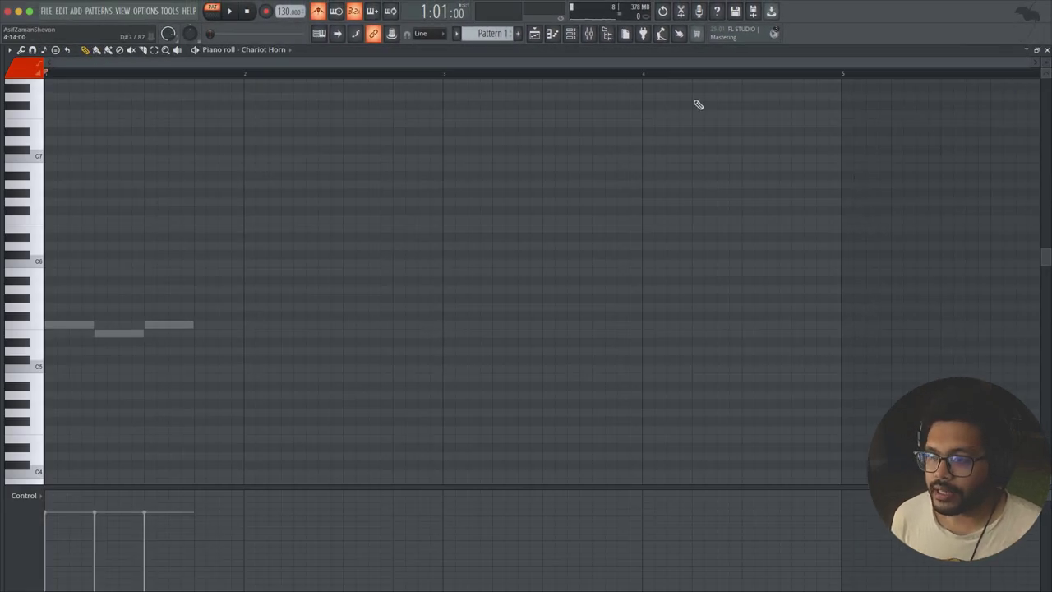
left_click_drag(549, 66, 763, 68)
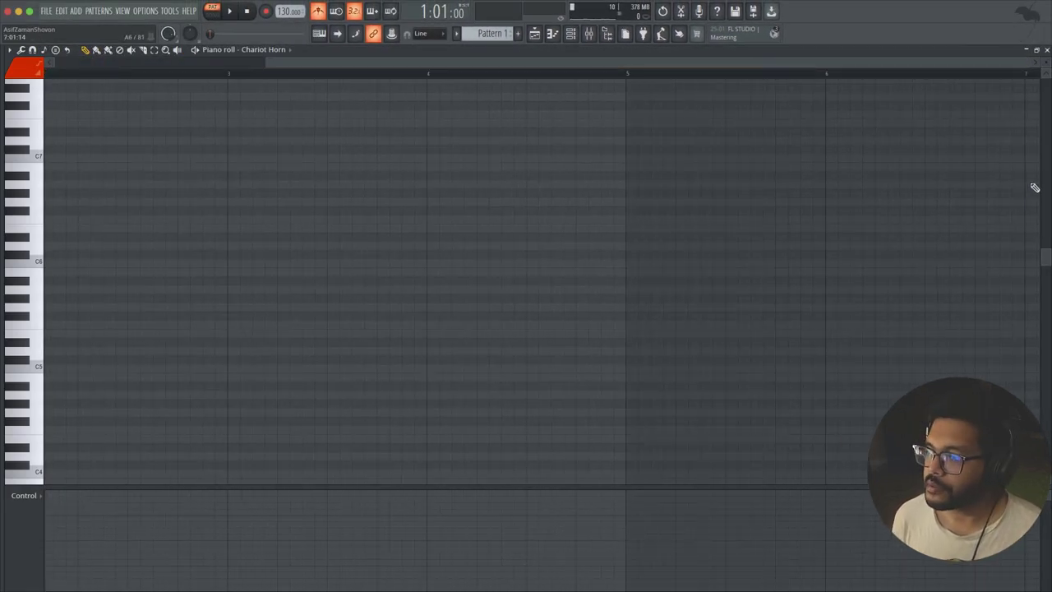
left_click_drag(1044, 253, 1046, 221)
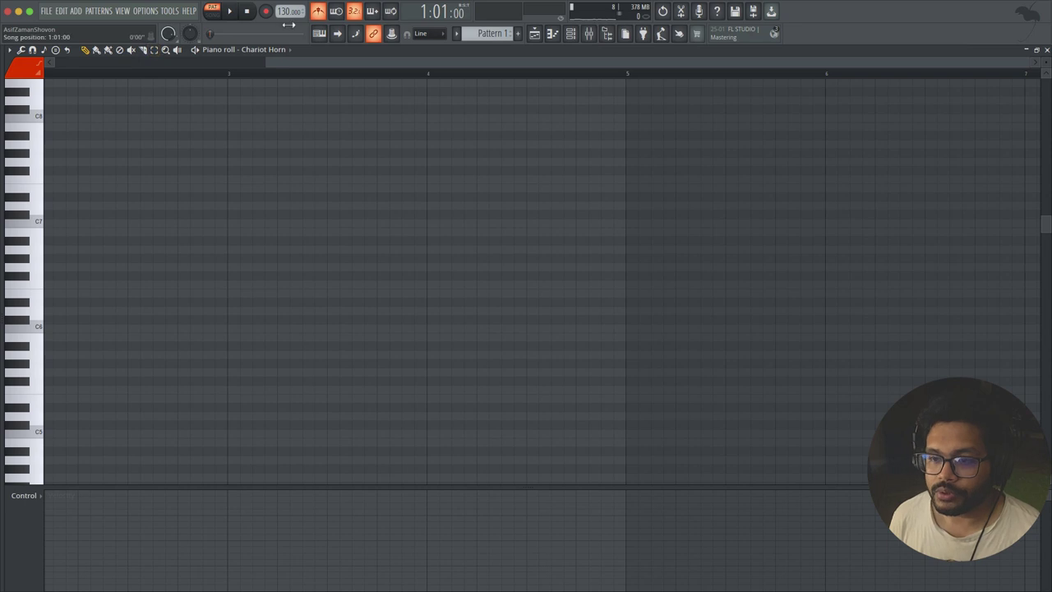
Switch the piano roll back to the Just Strollin channel and play the pattern.
left_click(288, 51)
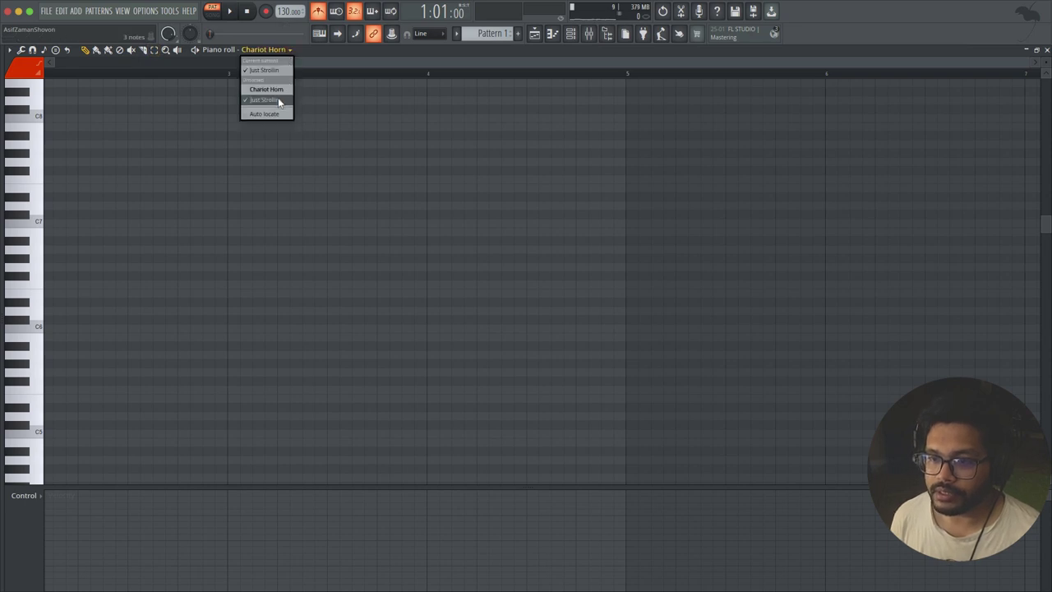
left_click(264, 70)
left_click(229, 12)
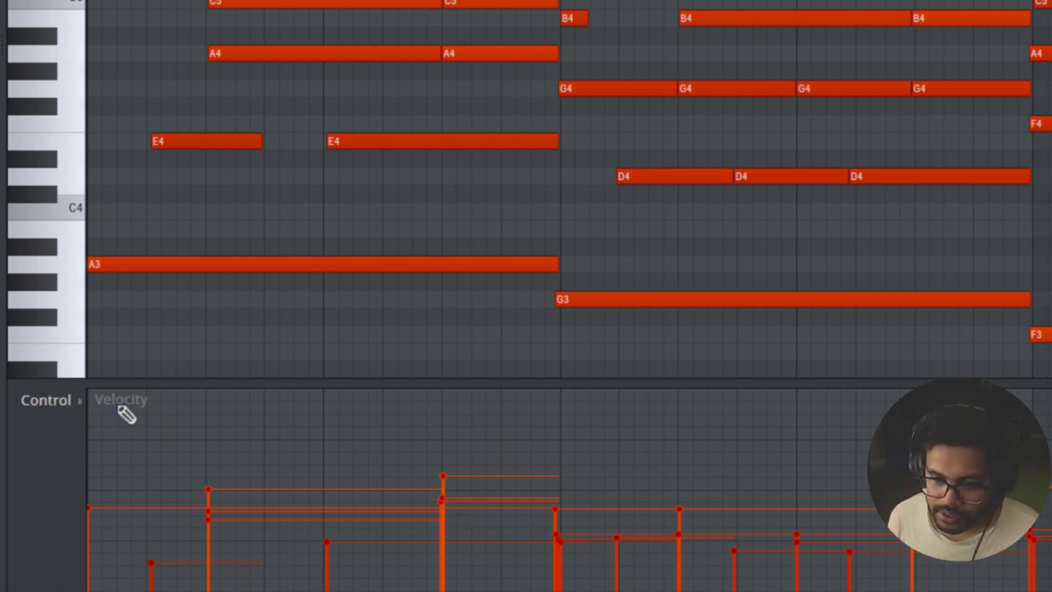
Raise the first E4 note's velocity in the control lane and play back the opening notes.
left_click(64, 401)
left_click(58, 402)
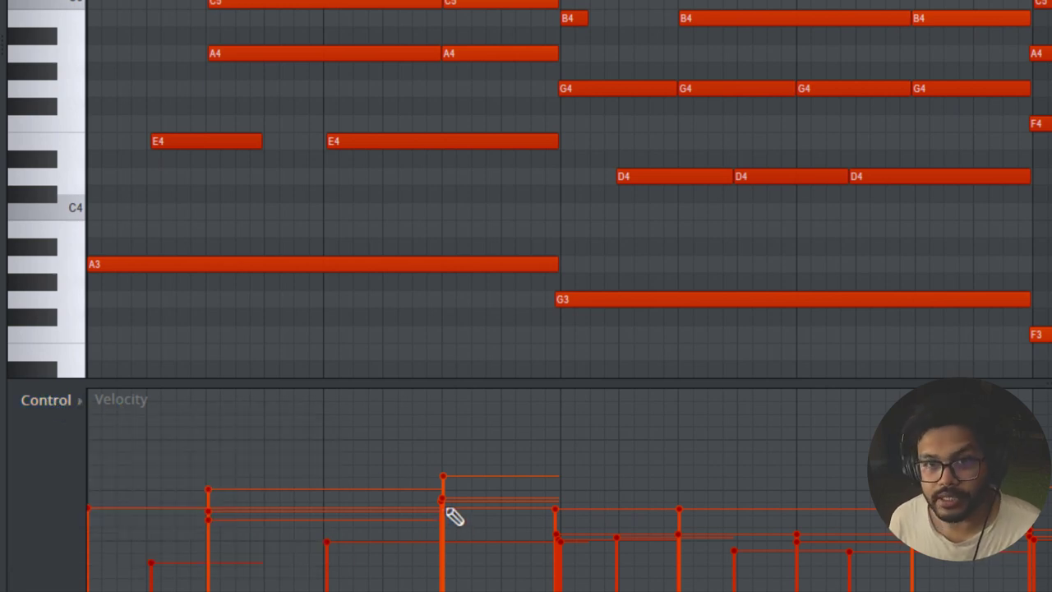
scroll(685, 98, "up", 5)
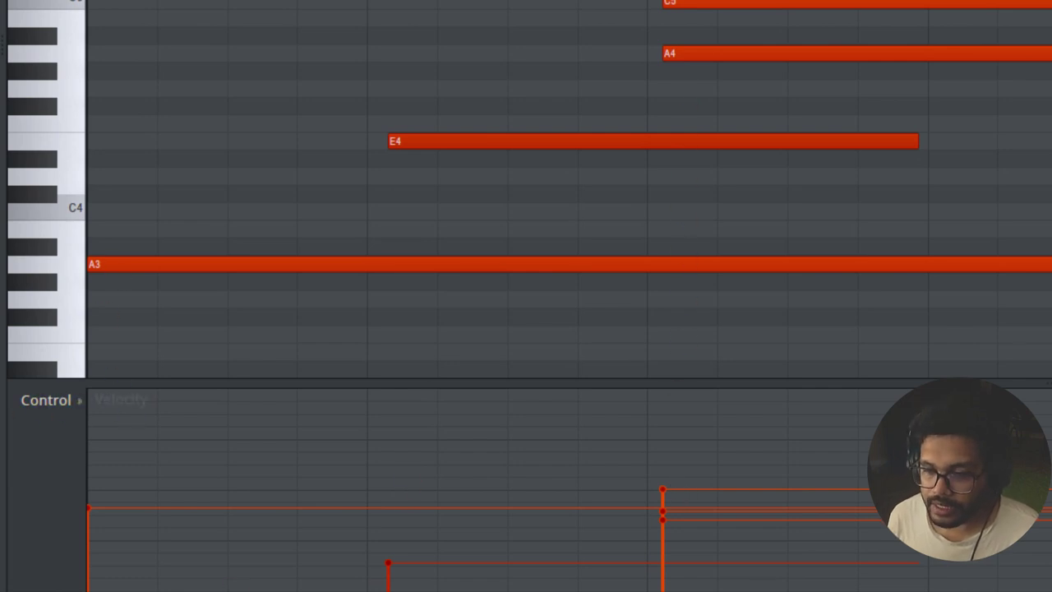
left_click_drag(396, 563, 389, 460)
mouse_move(411, 538)
left_mouse_down()
mouse_move(413, 521)
mouse_move(386, 524)
left_mouse_up()
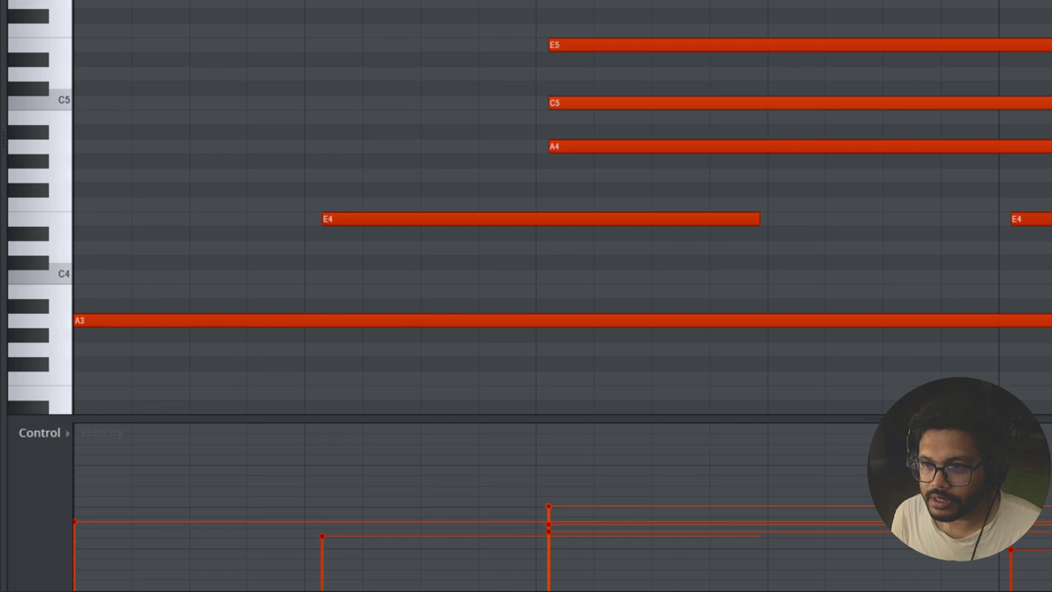
key("space")
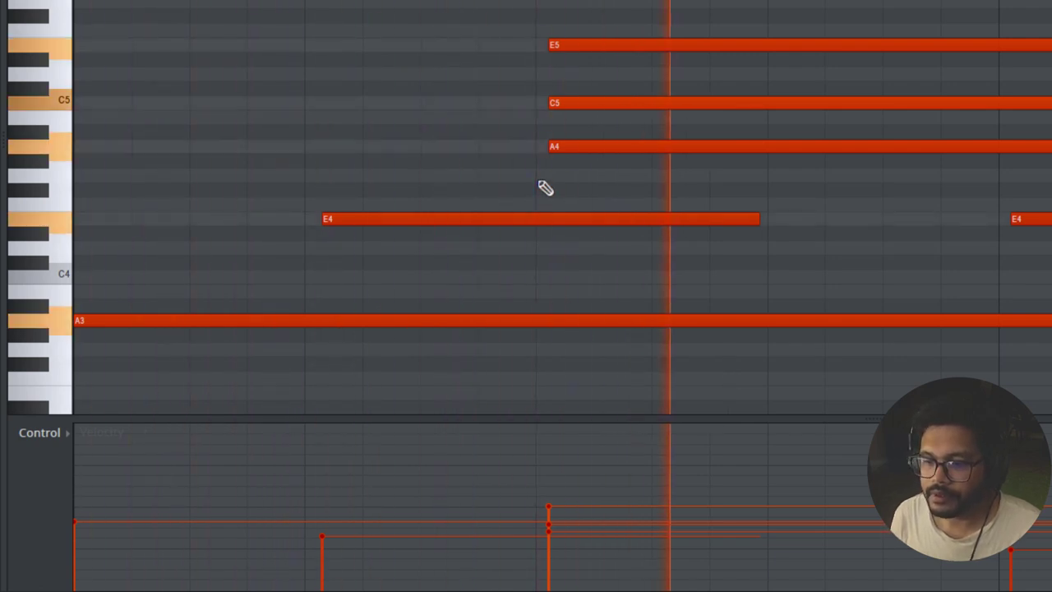
key("space")
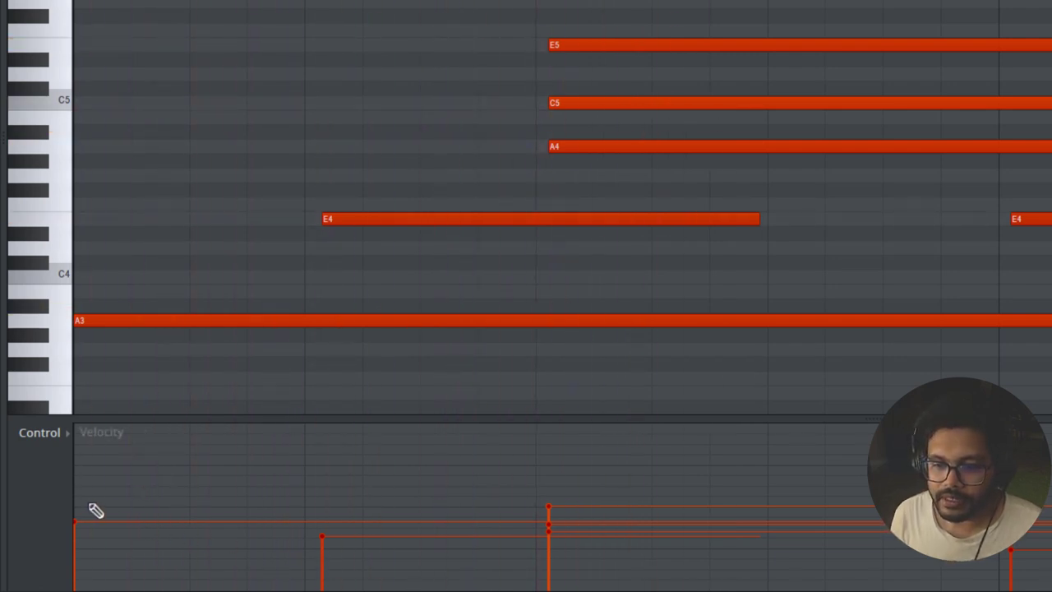
Set the velocities of the opening A3, E4 and A4-C5-E5 chord notes to maximum and play them back.
mouse_move(85, 524)
left_mouse_down()
mouse_move(122, 433)
mouse_move(534, 397)
left_mouse_up()
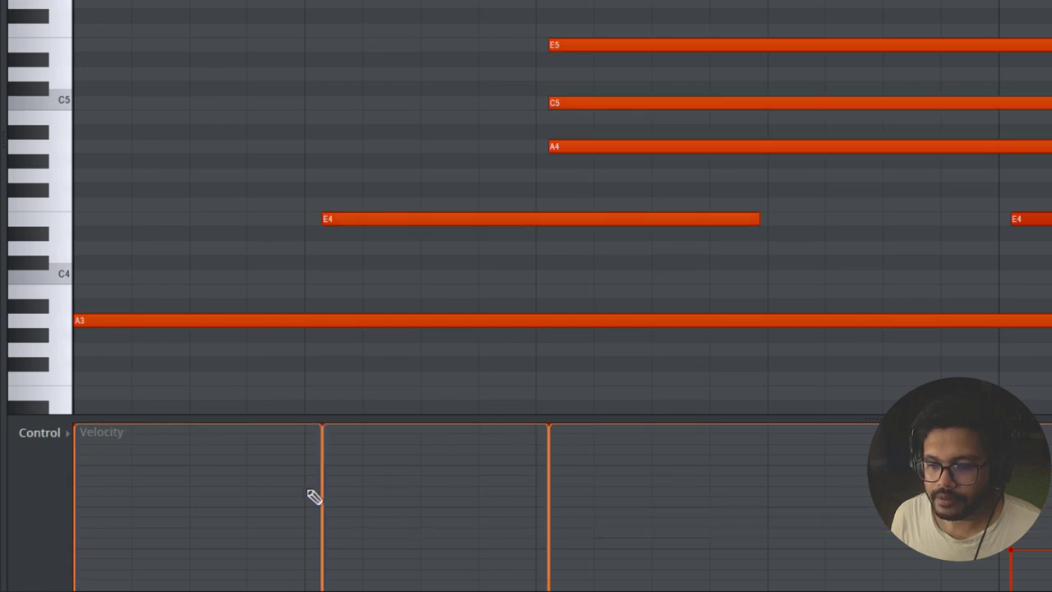
key("space")
key("space")
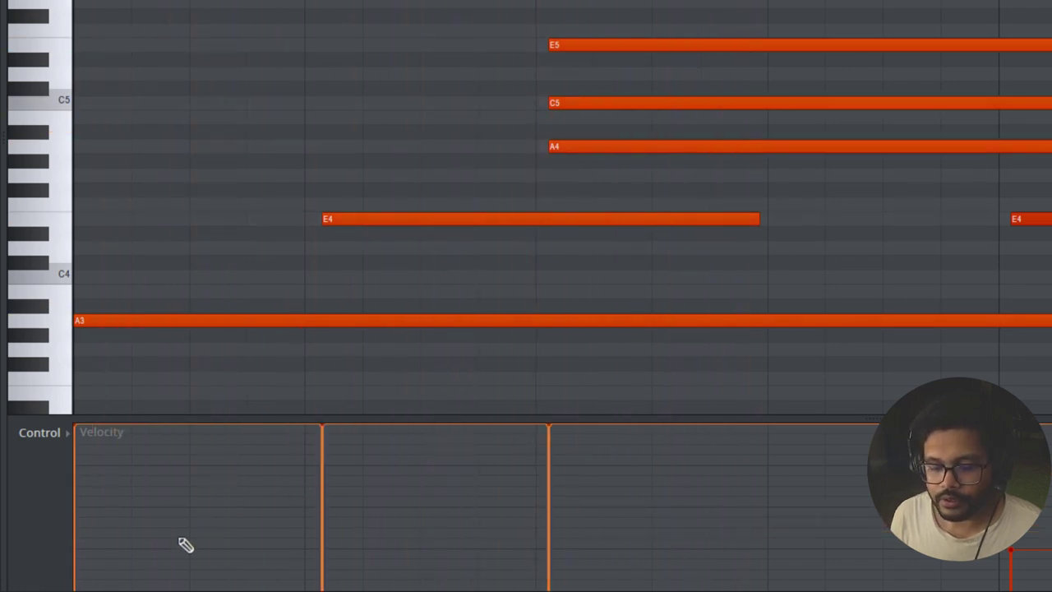
Lower the velocities of the opening A3, E4 and A4-C5-E5 chord notes to a low level and play them back.
left_click(110, 562)
left_click_drag(291, 573, 544, 567)
key("space")
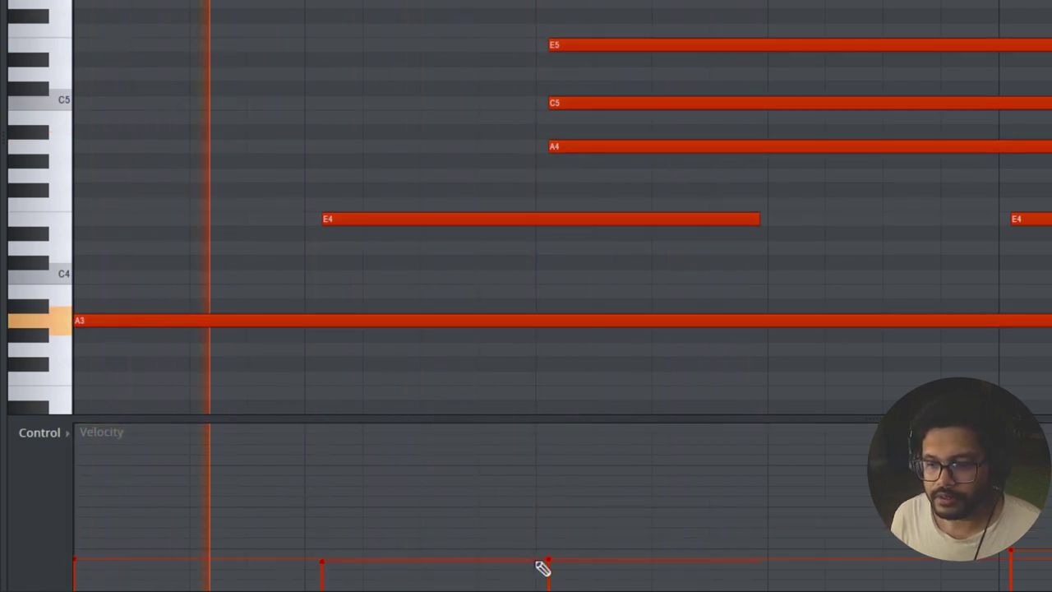
key("space")
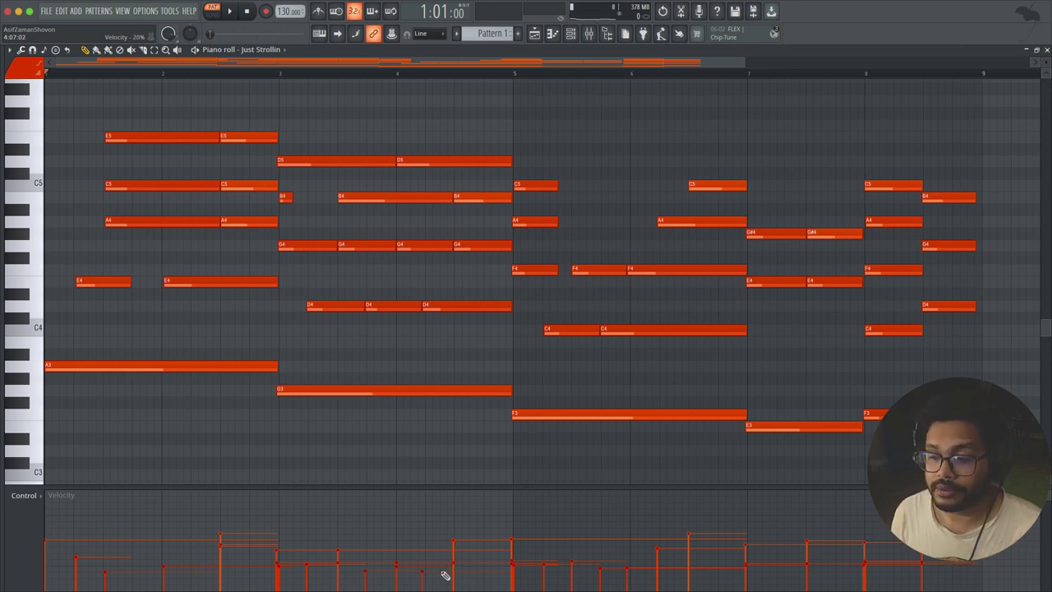
Lower the velocities of the notes that end bar 4 and of the second chord in bar 2.
left_click_drag(437, 568, 457, 563)
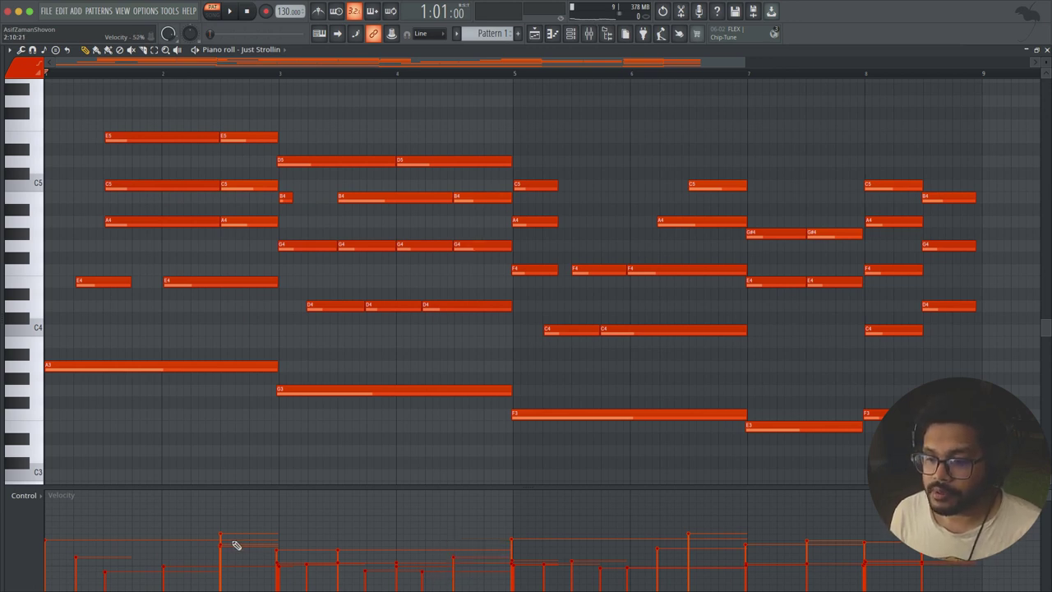
left_click_drag(235, 545, 256, 561)
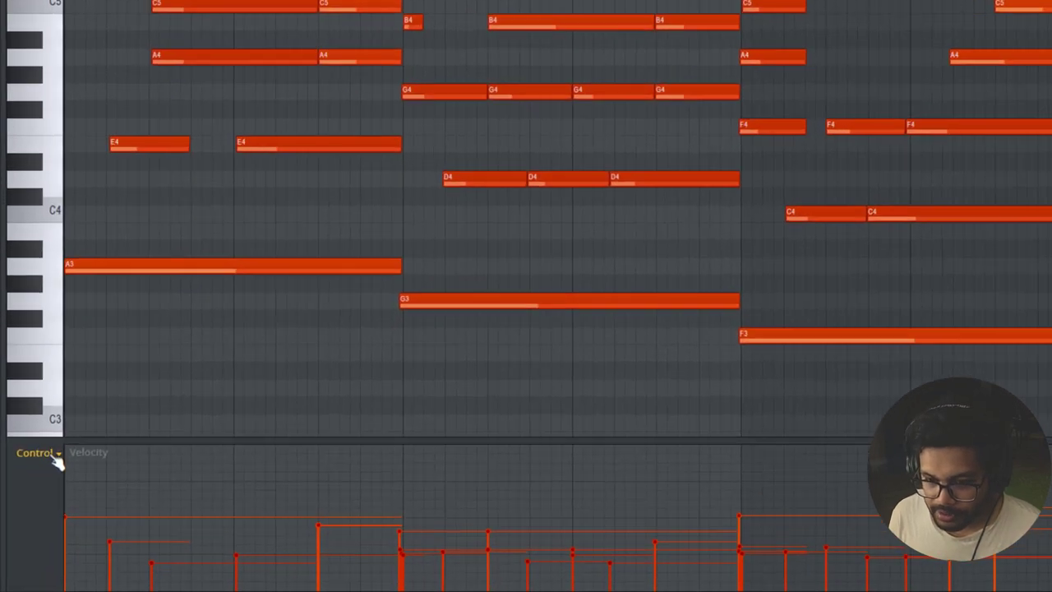
Using Note pan in the control lane, pan the notes up to mid-bar 3 alternately left and right and play them back.
left_click(36, 497)
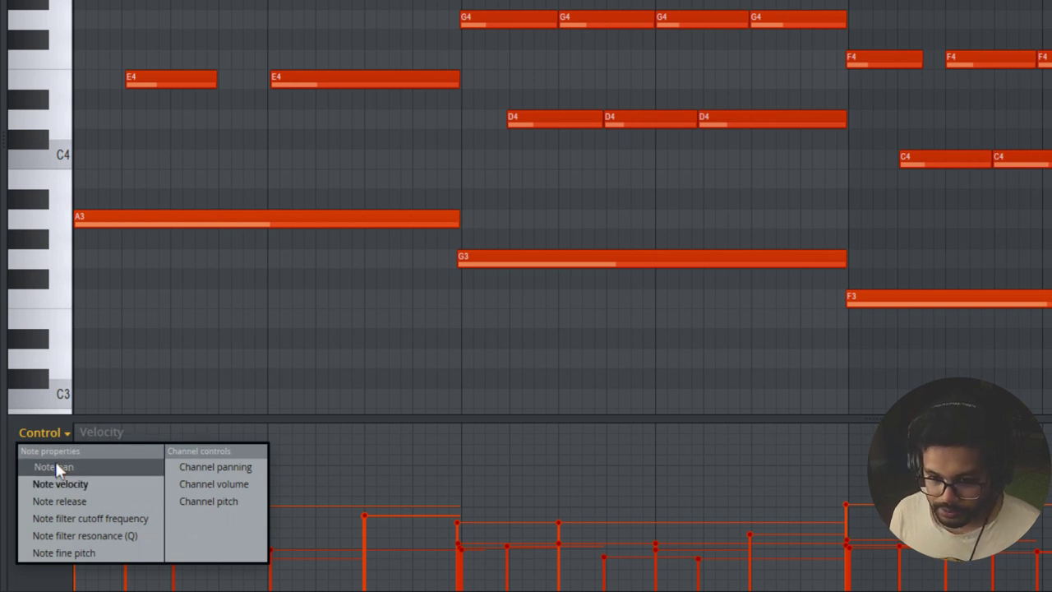
left_click(54, 467)
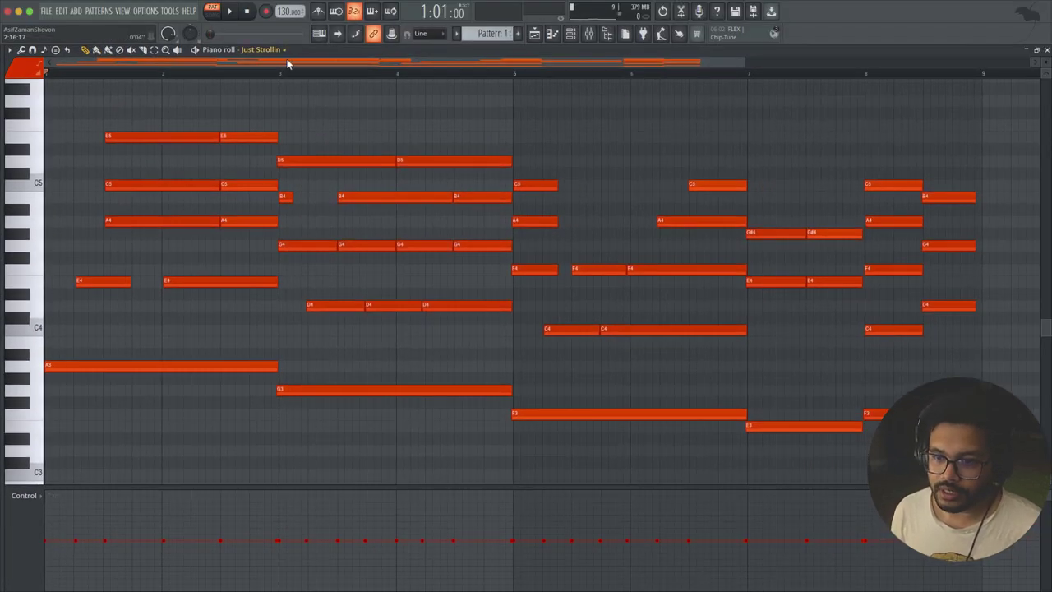
mouse_move(51, 564)
left_mouse_down()
mouse_move(52, 575)
mouse_move(87, 517)
left_mouse_up()
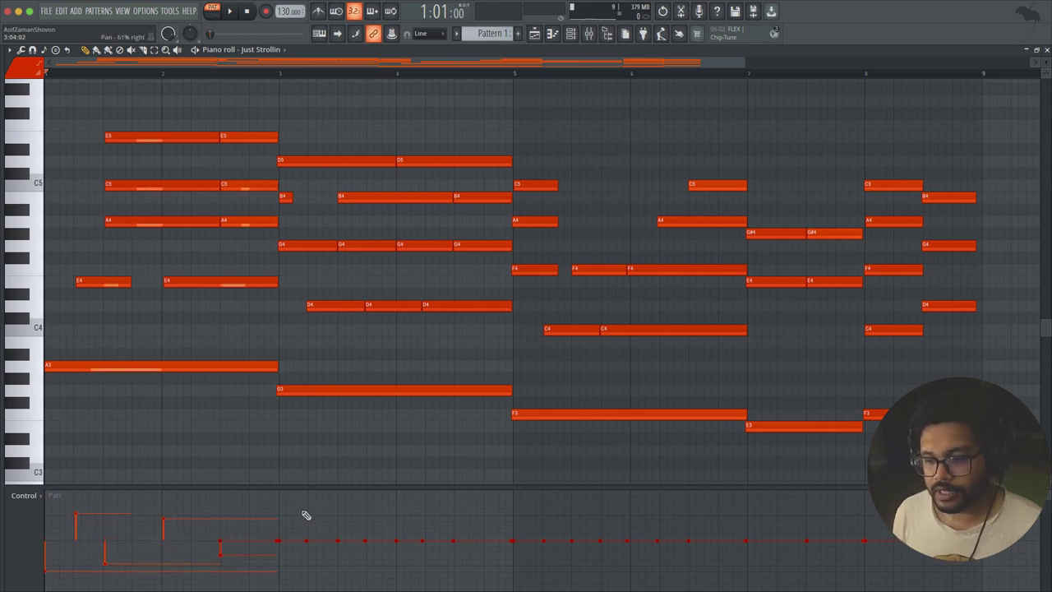
left_click_drag(304, 515, 339, 576)
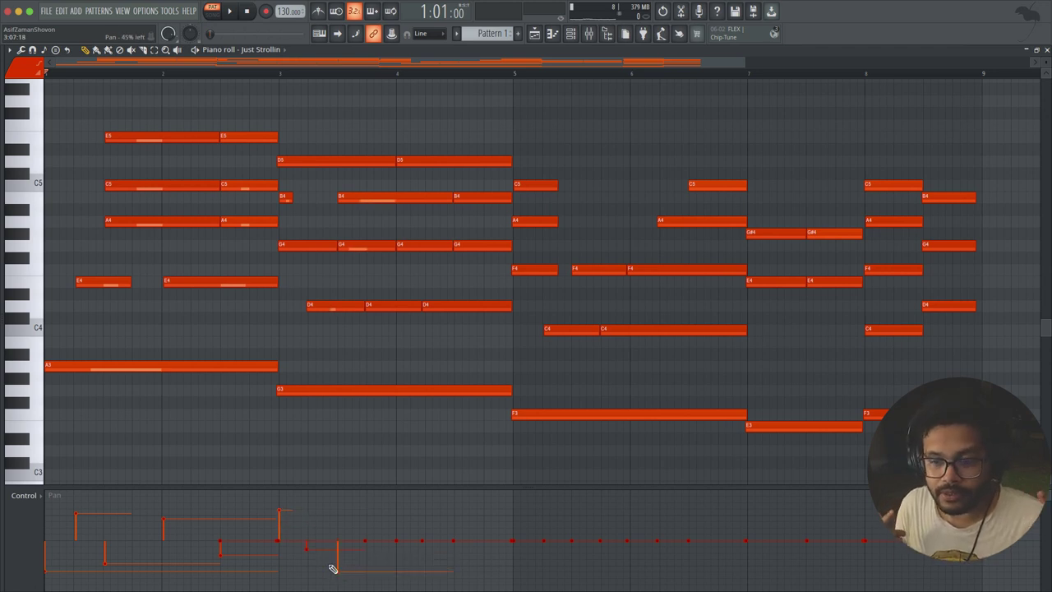
key("space")
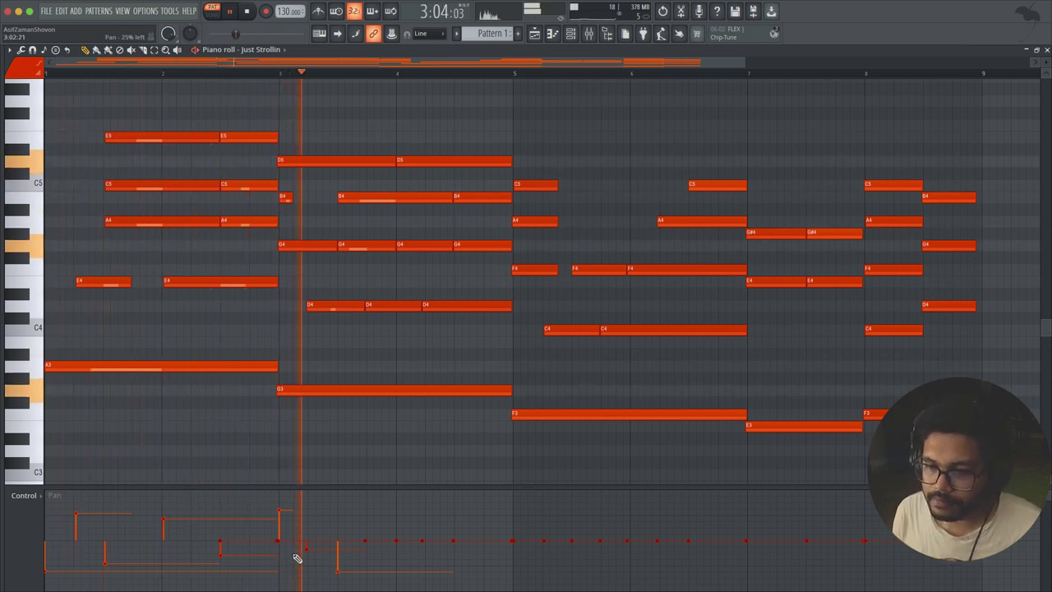
key("space")
Pan the remaining notes of bars 3 and 4 alternately fully right and fully left and play them back from bar 3.
left_click_drag(364, 547, 383, 478)
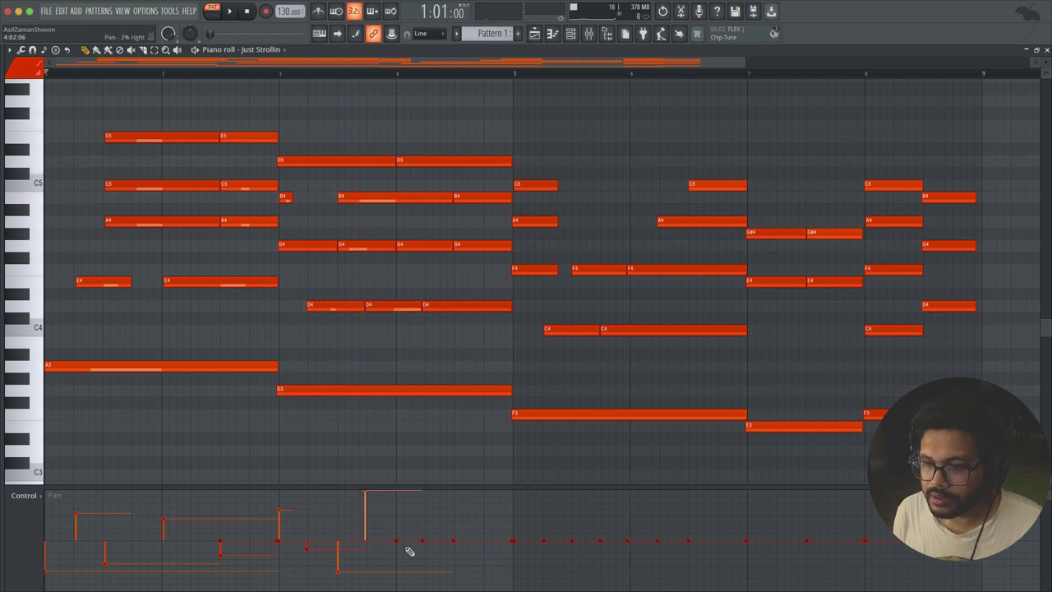
left_click_drag(399, 557, 401, 590)
left_click_drag(424, 515, 425, 488)
left_click_drag(457, 562, 456, 590)
left_click(296, 75)
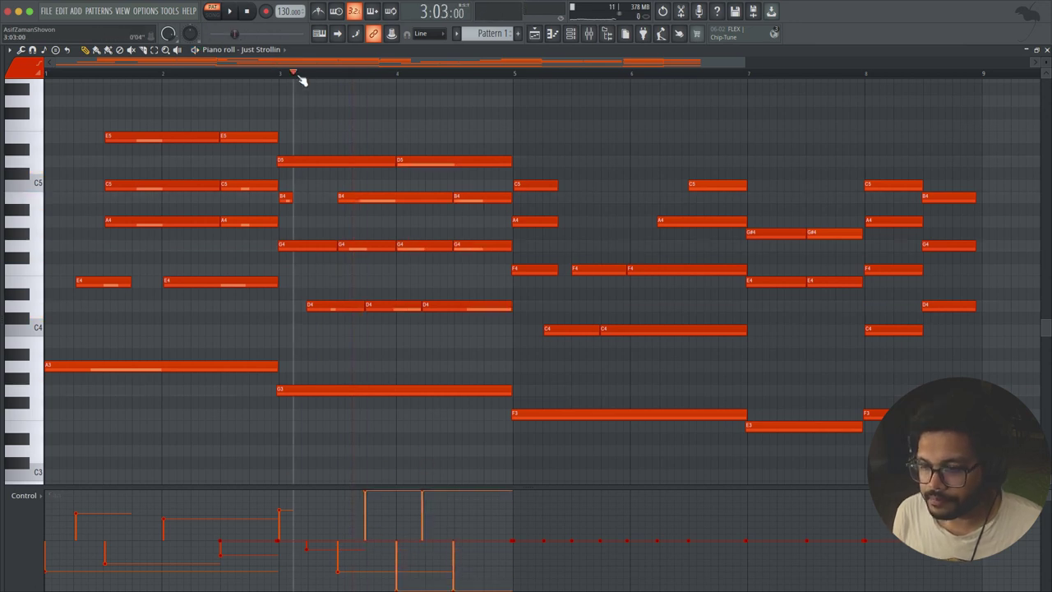
key("space")
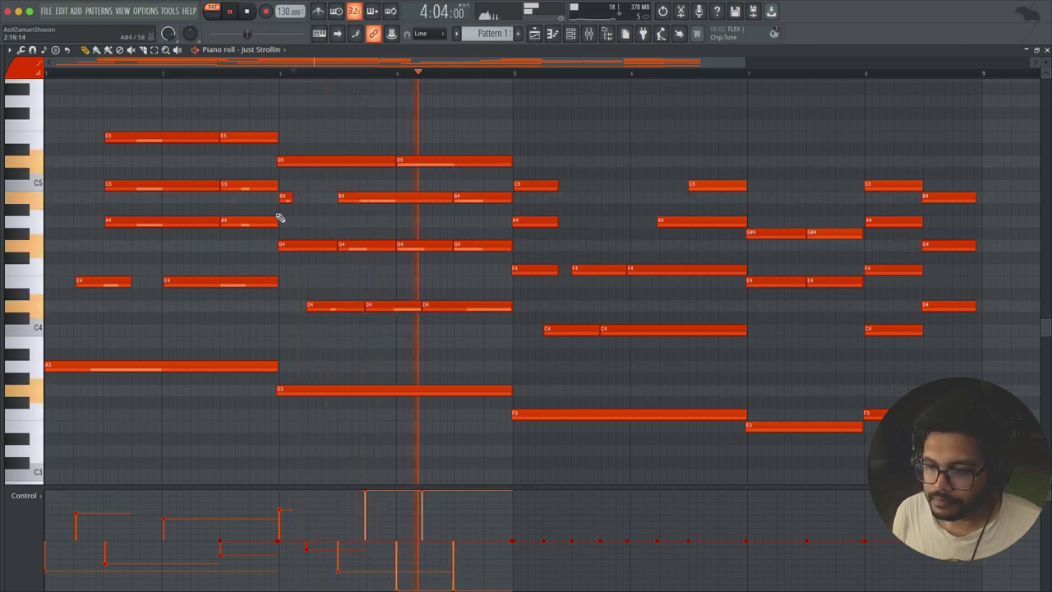
key("space")
Switch the control lane to Channel volume.
left_click(39, 497)
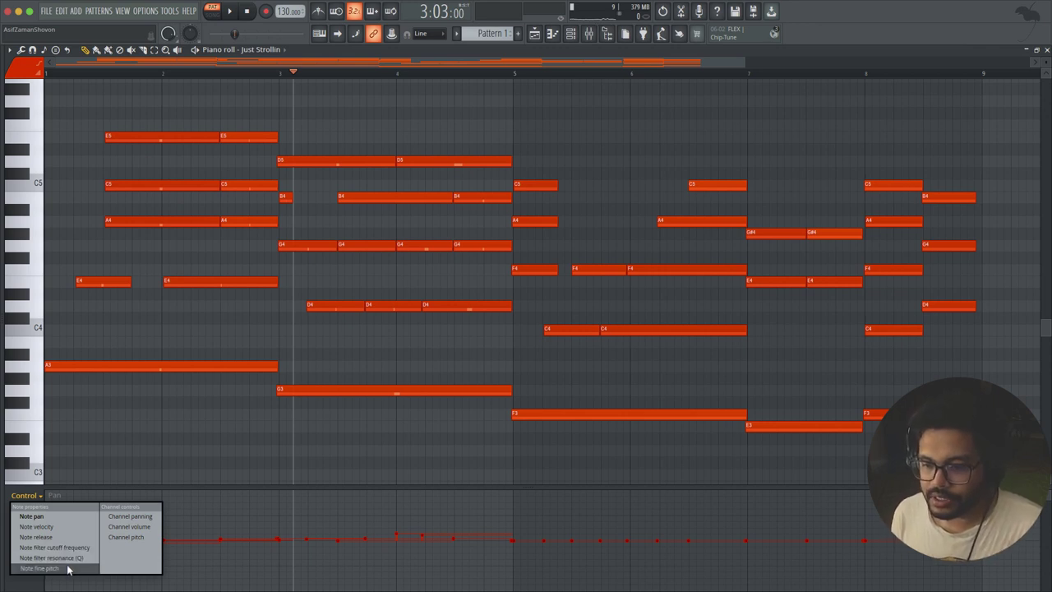
left_click(130, 527)
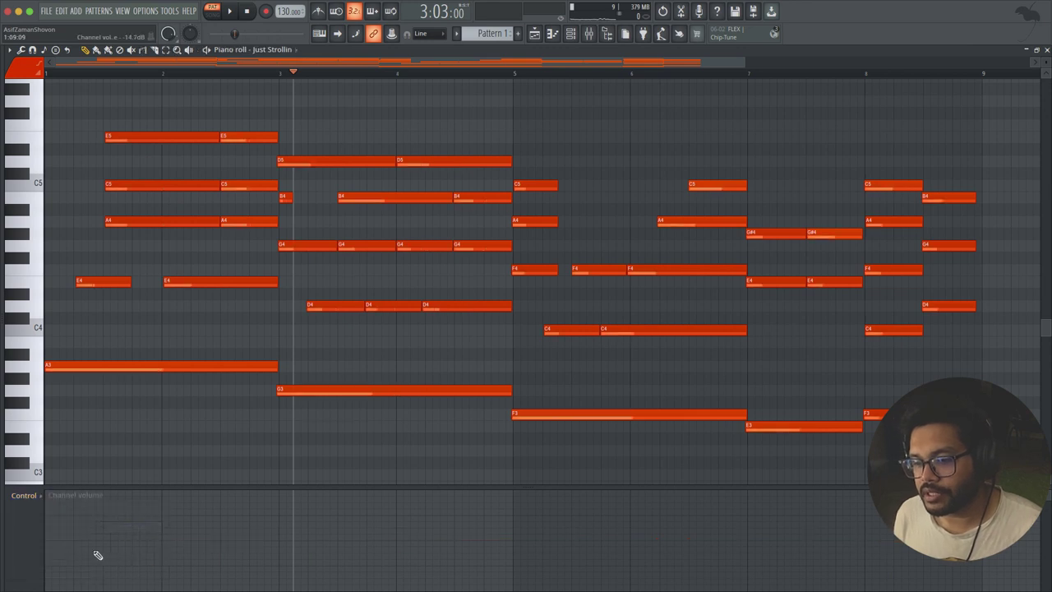
mouse_move(106, 545)
left_mouse_down()
mouse_move(429, 545)
mouse_move(667, 528)
mouse_move(693, 536)
left_mouse_up()
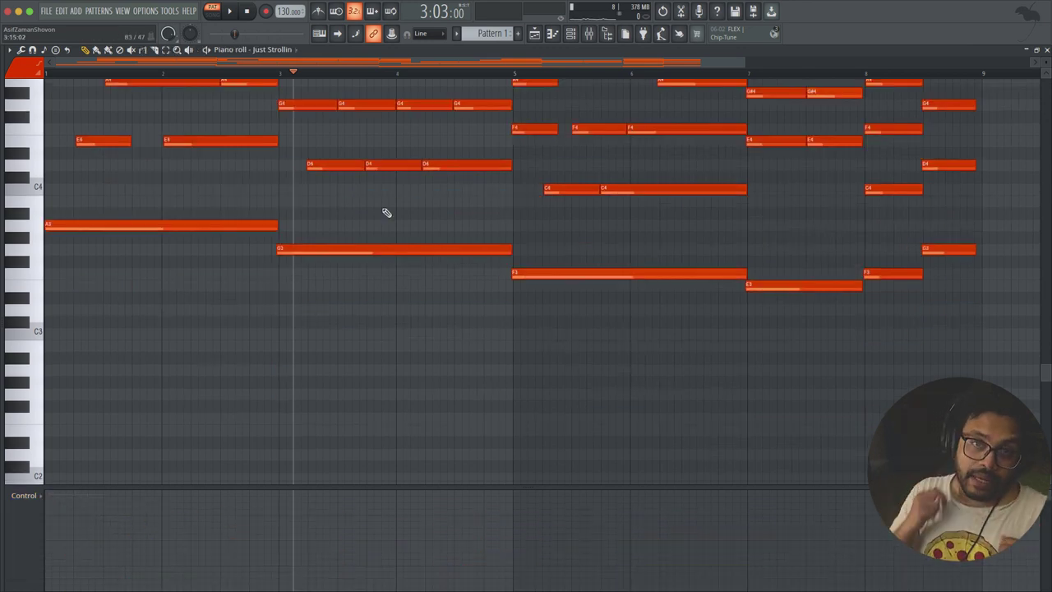
Try shifting the first E5 note slightly earlier onto the grid line, and undo the move.
scroll(448, 325, "up", 10)
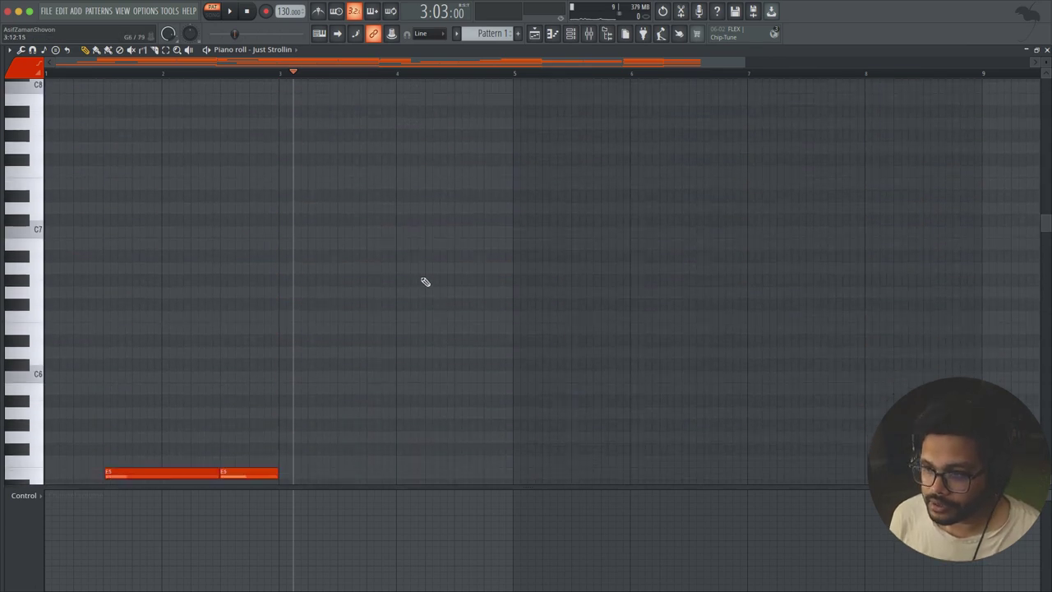
scroll(425, 281, "down", 3)
left_click_drag(744, 63, 158, 66)
scroll(487, 357, "down", 1)
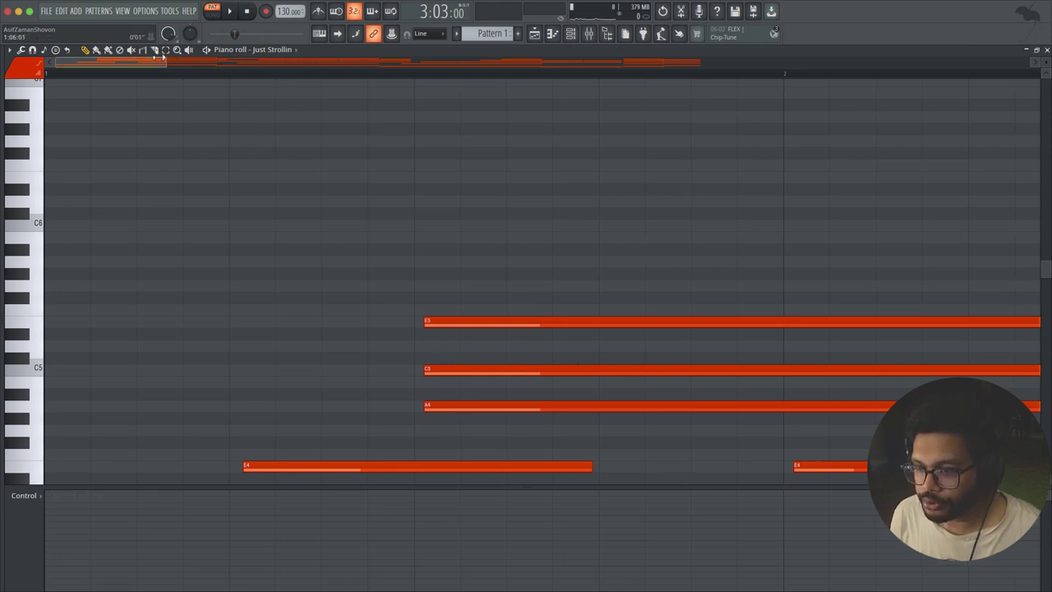
left_click_drag(177, 61, 810, 73)
left_click_drag(425, 61, 90, 80)
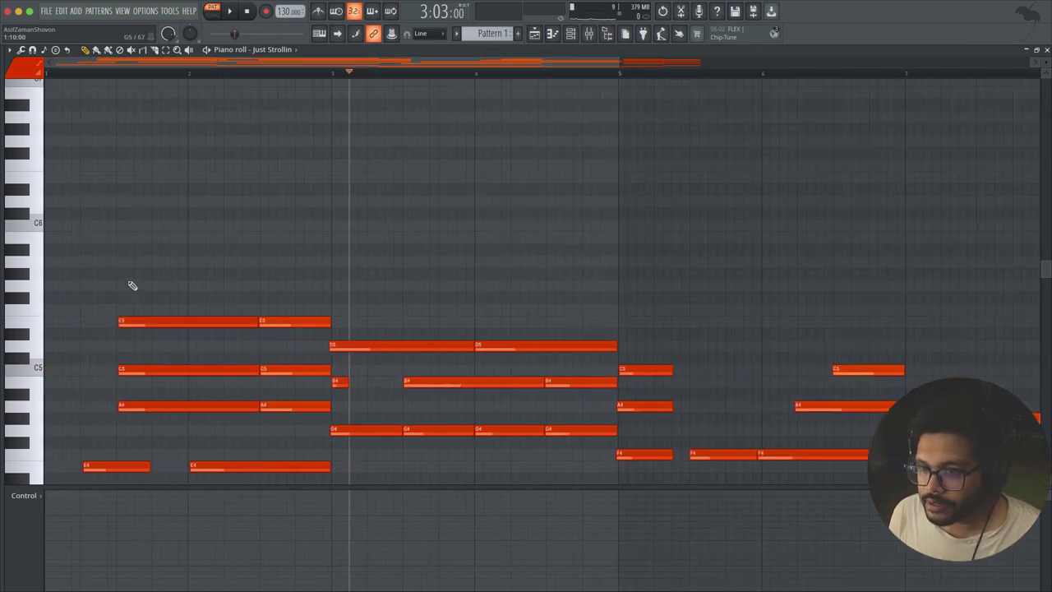
left_click_drag(89, 279, 275, 406)
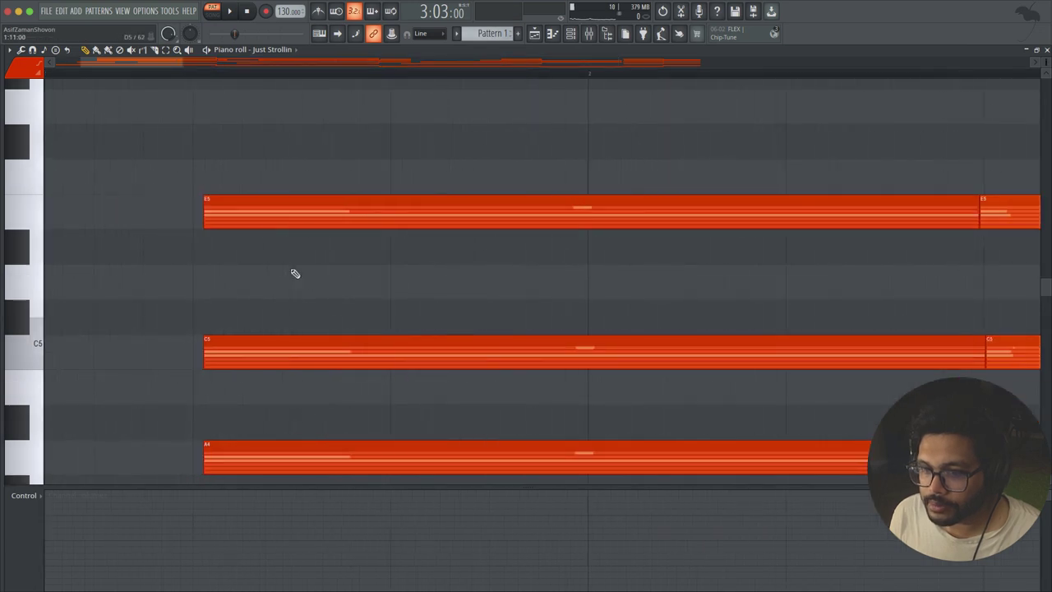
left_click_drag(274, 210, 267, 211)
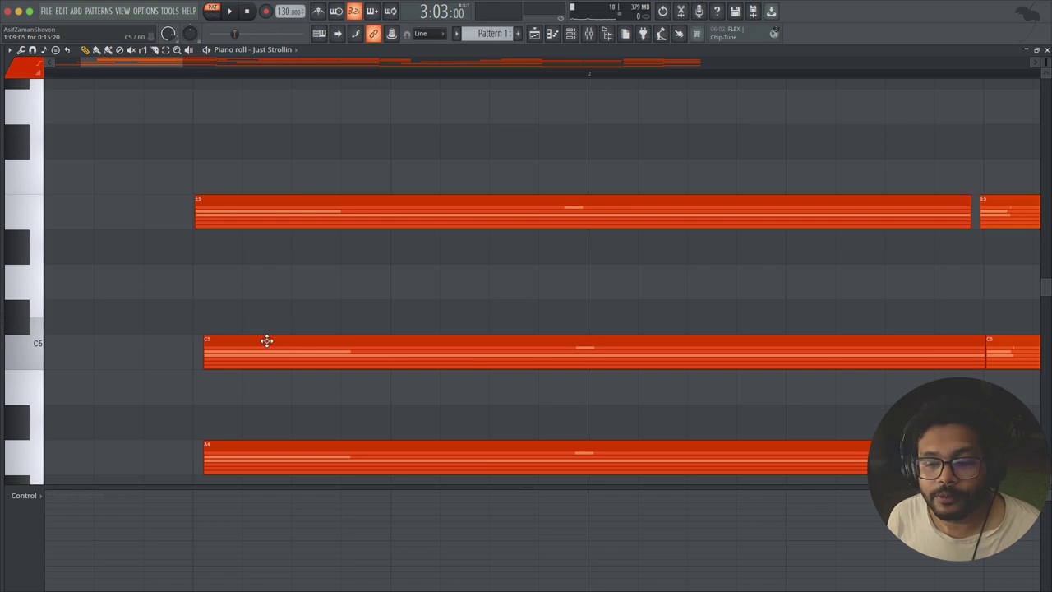
key("super+z")
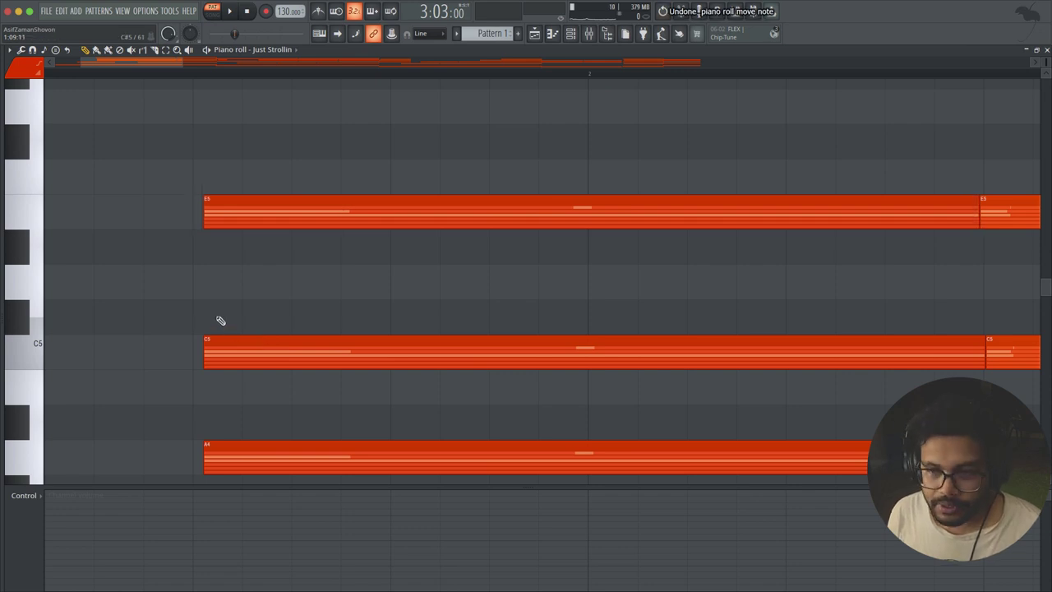
right_click(401, 167, "super")
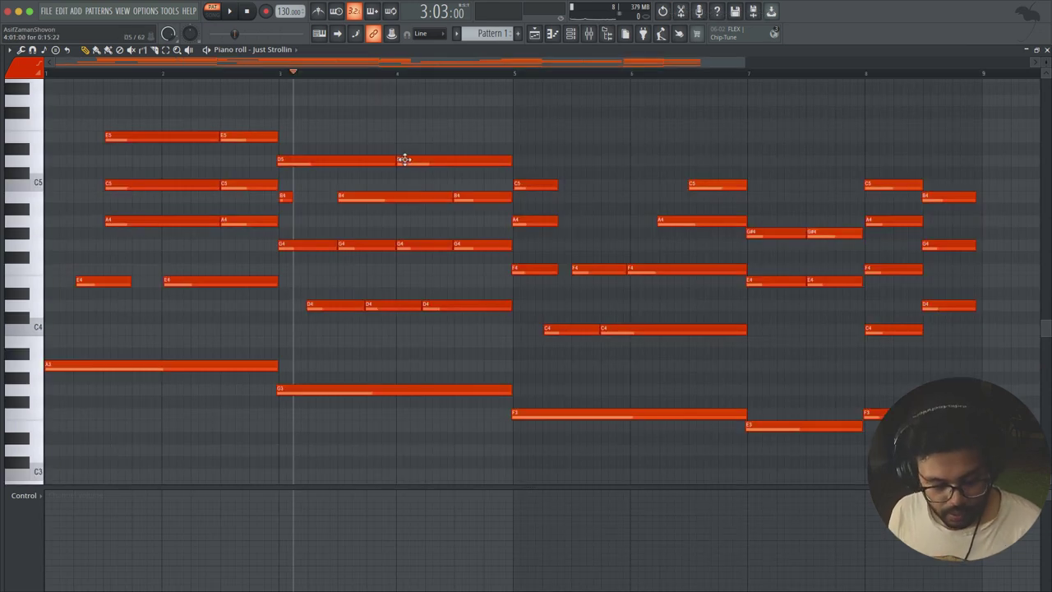
Select all the Just Strollin notes and snap them to the grid with Quick quantize.
key("ctrl+a")
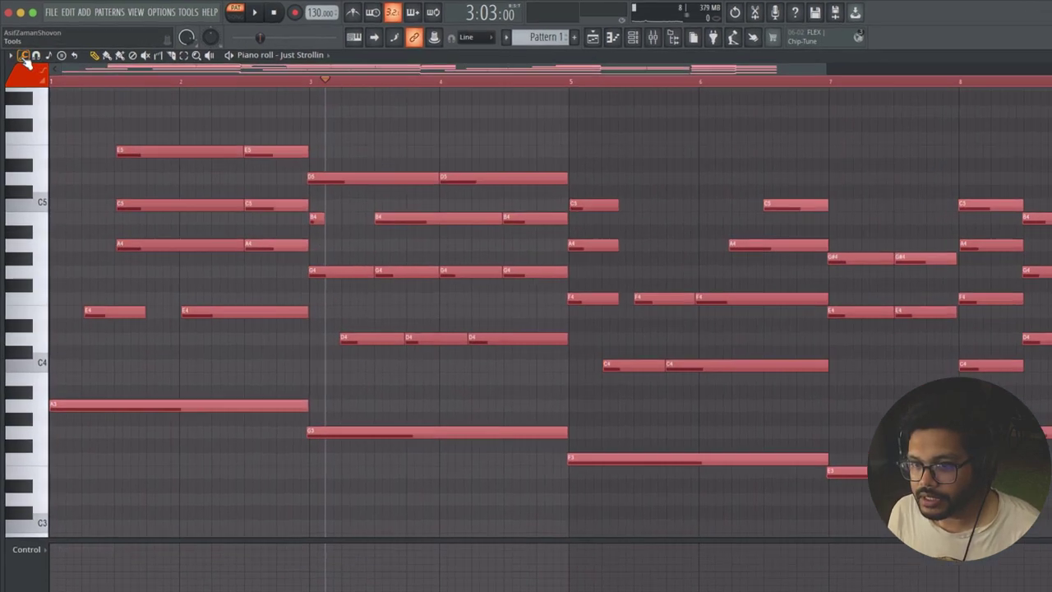
left_click(20, 50)
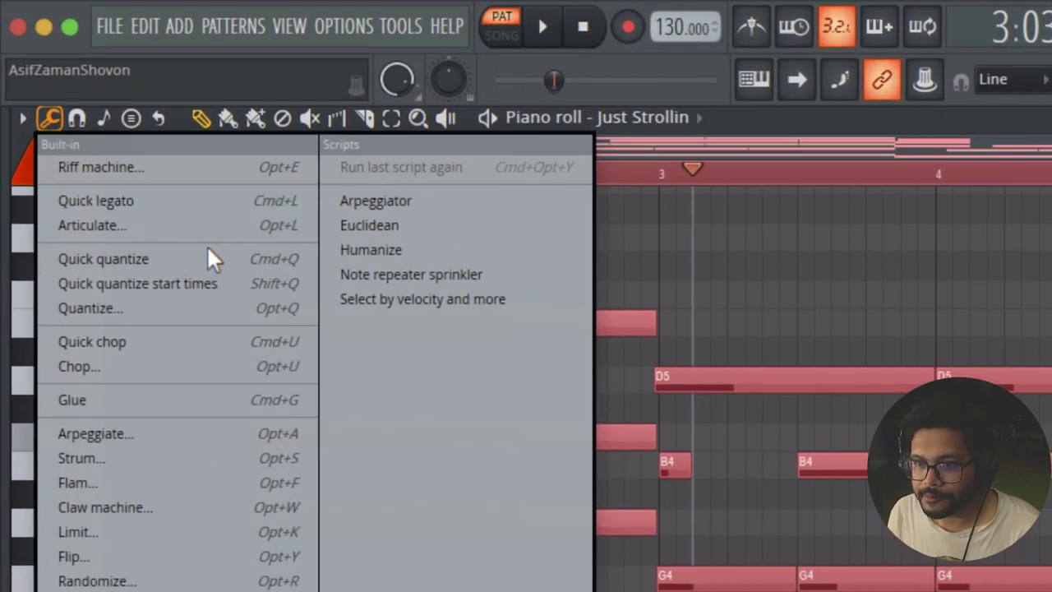
left_click(207, 258)
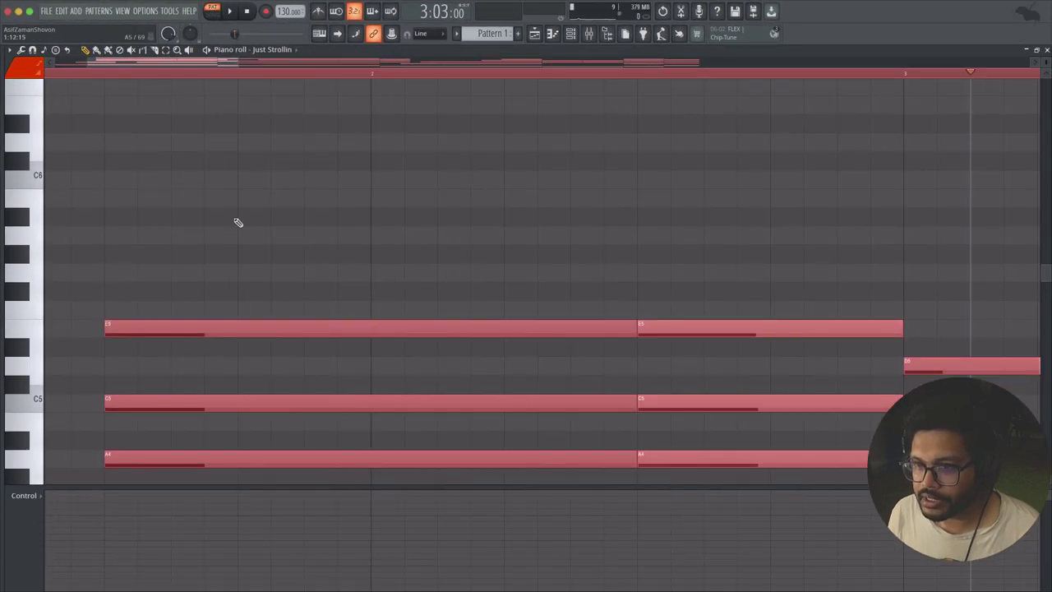
left_click_drag(226, 62, 345, 63)
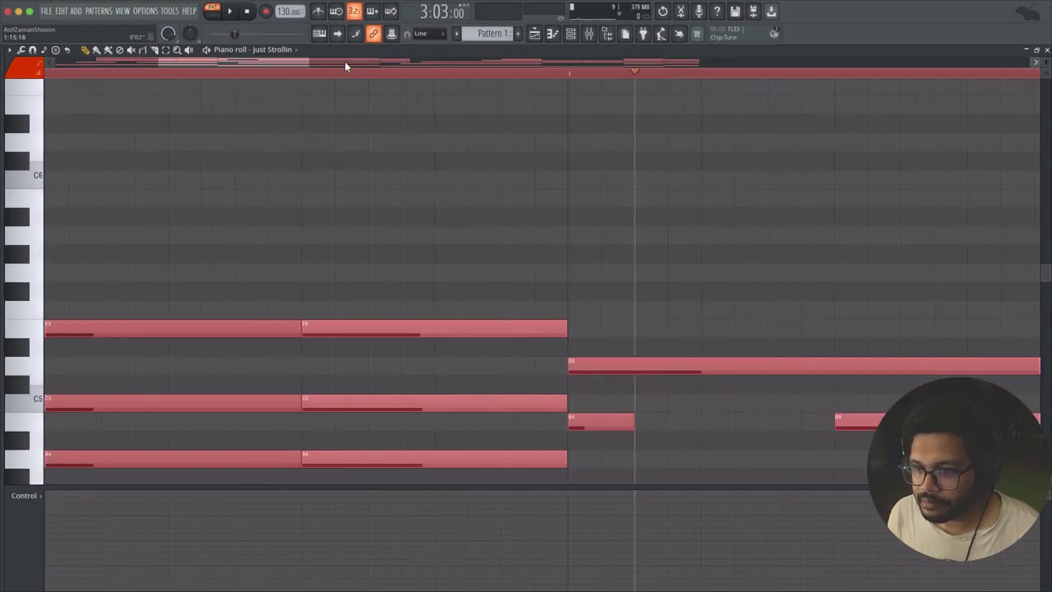
right_click(352, 212, "ctrl")
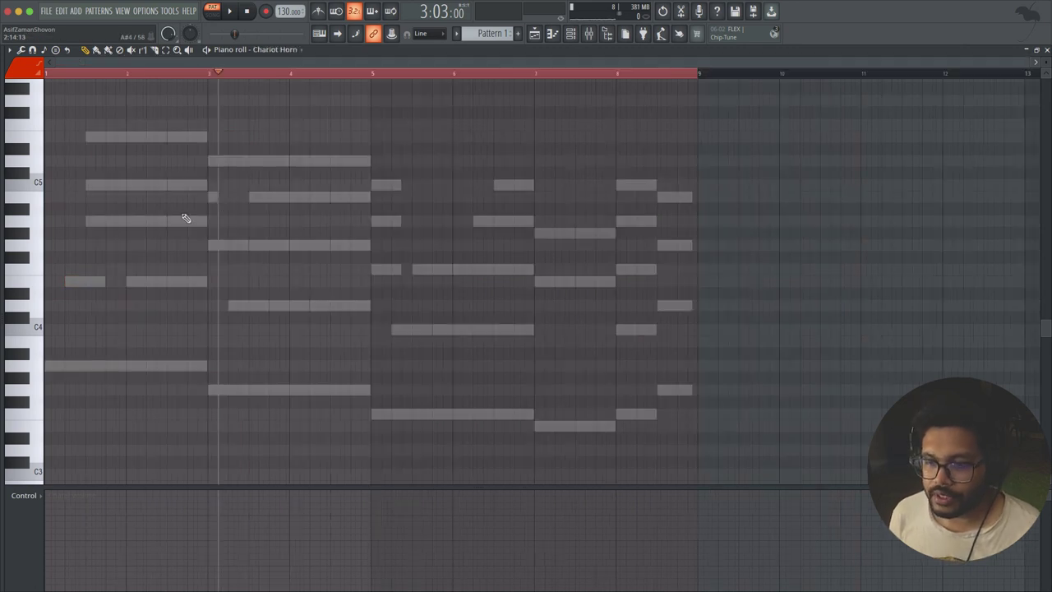
Record a melody of about eight bars for the Chariot Horn from the start of Pattern 1, over the ghost notes.
left_click(106, 73)
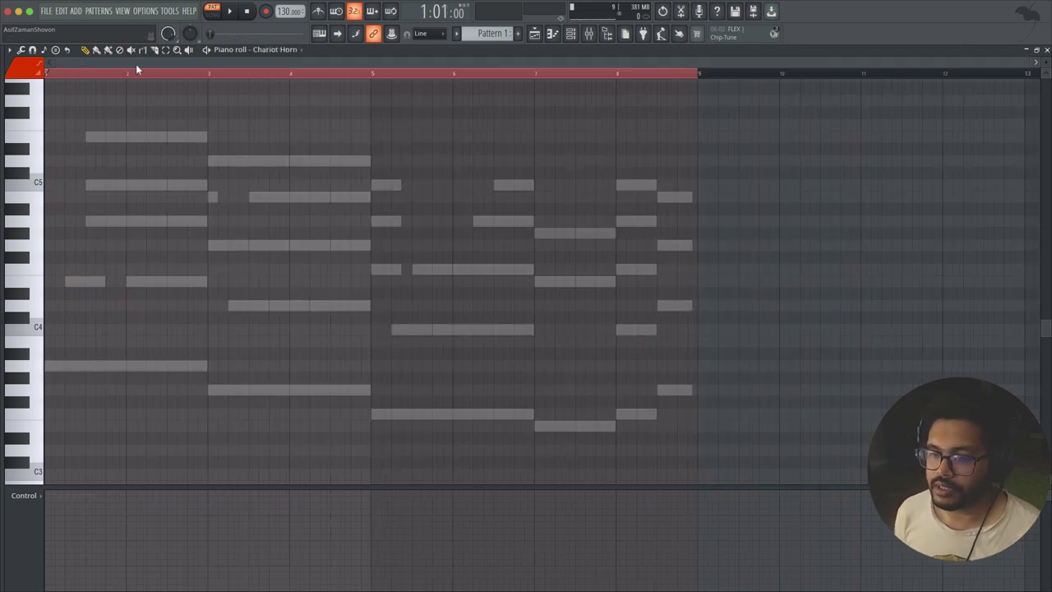
scroll(504, 353, "up", 5)
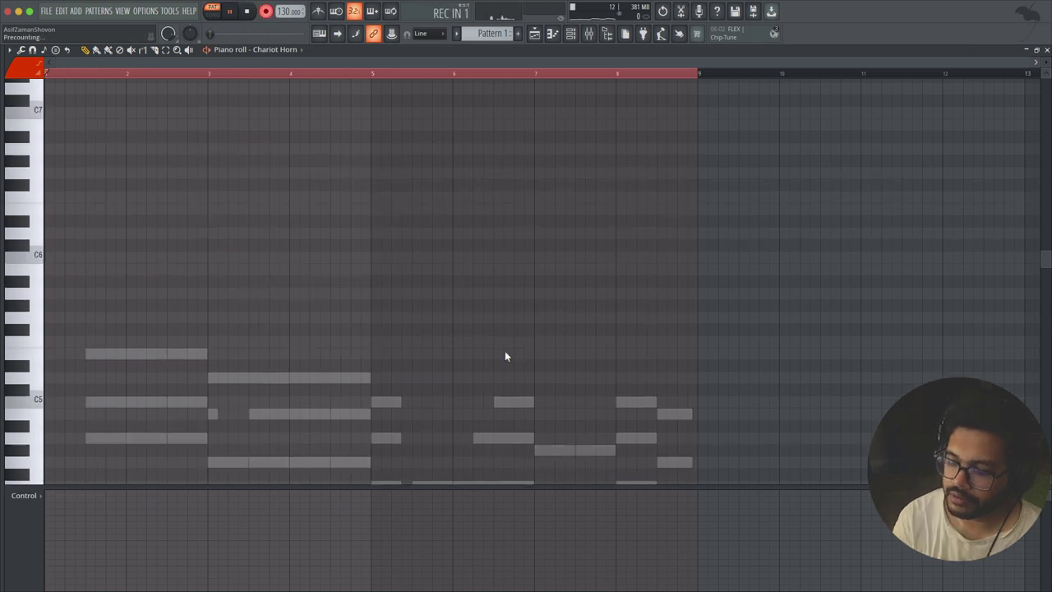
key("space")
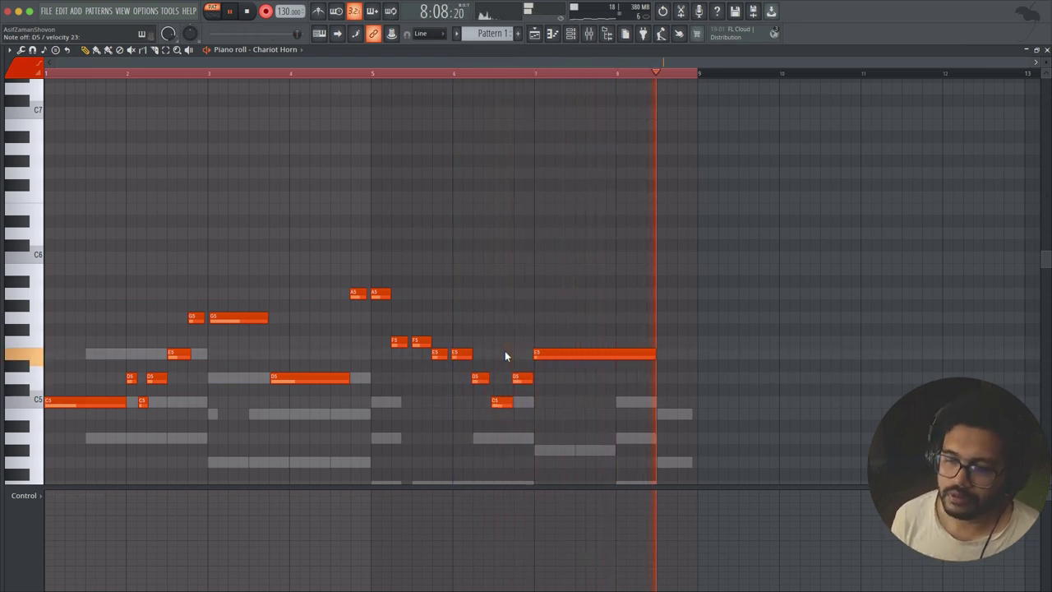
key("space")
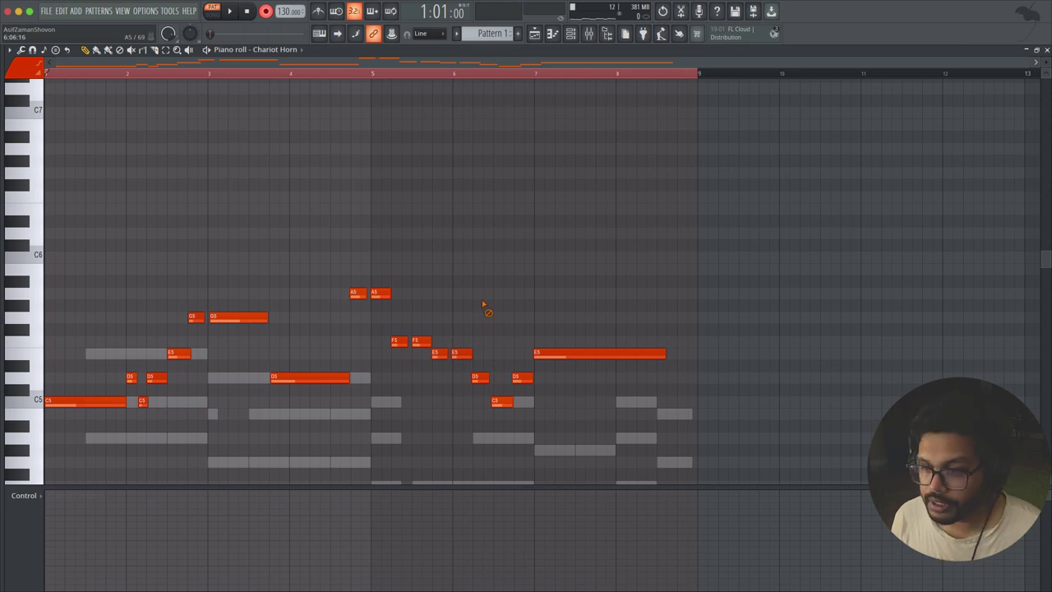
Quick quantize all the recorded Chariot Horn notes and play the melody back.
key("ctrl+a")
key("ctrl+q")
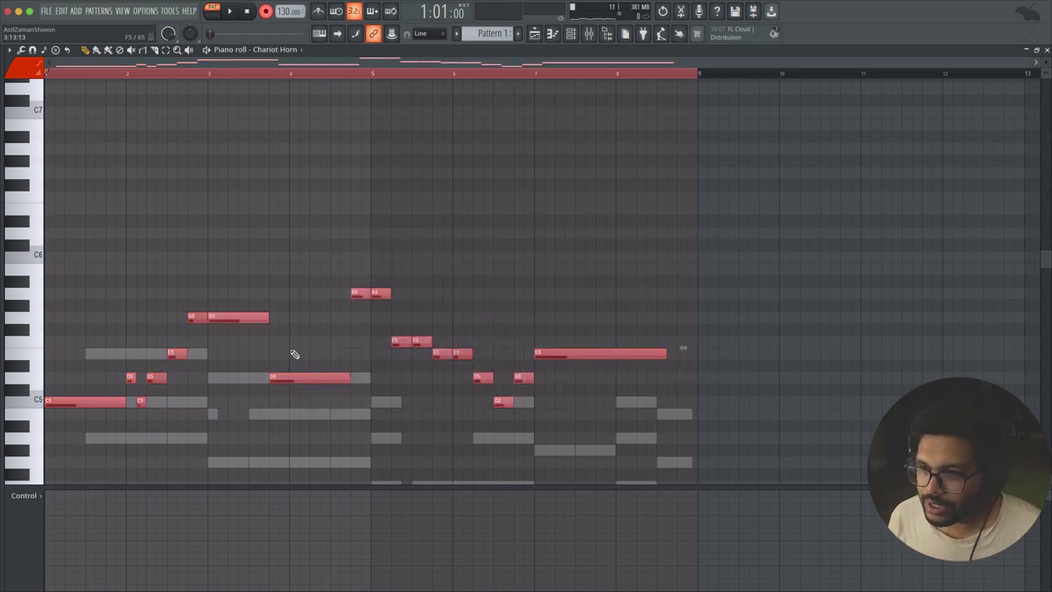
scroll(348, 117, "up", 5)
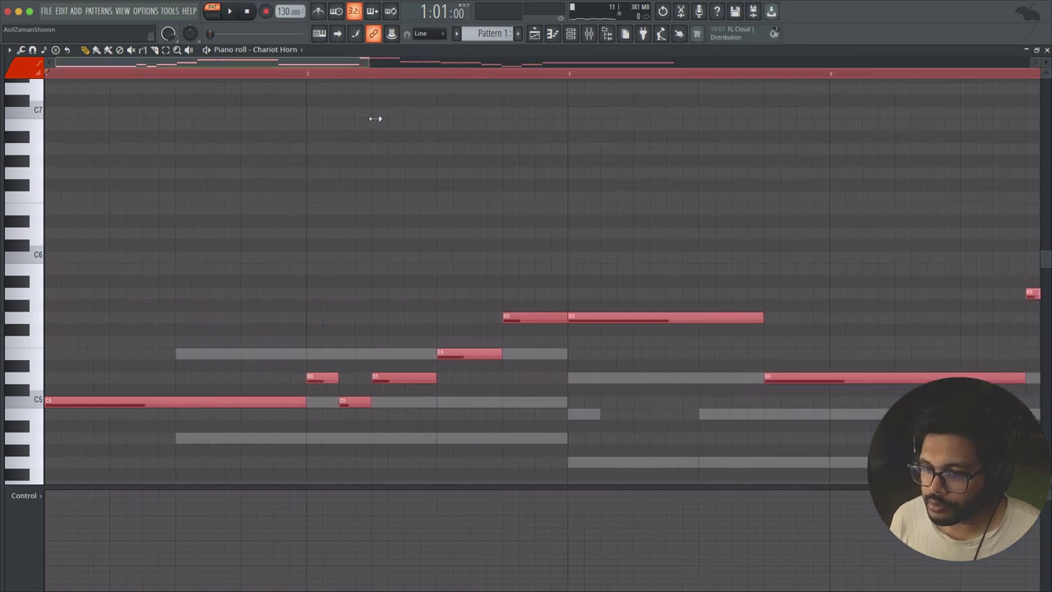
scroll(371, 117, "down", 2)
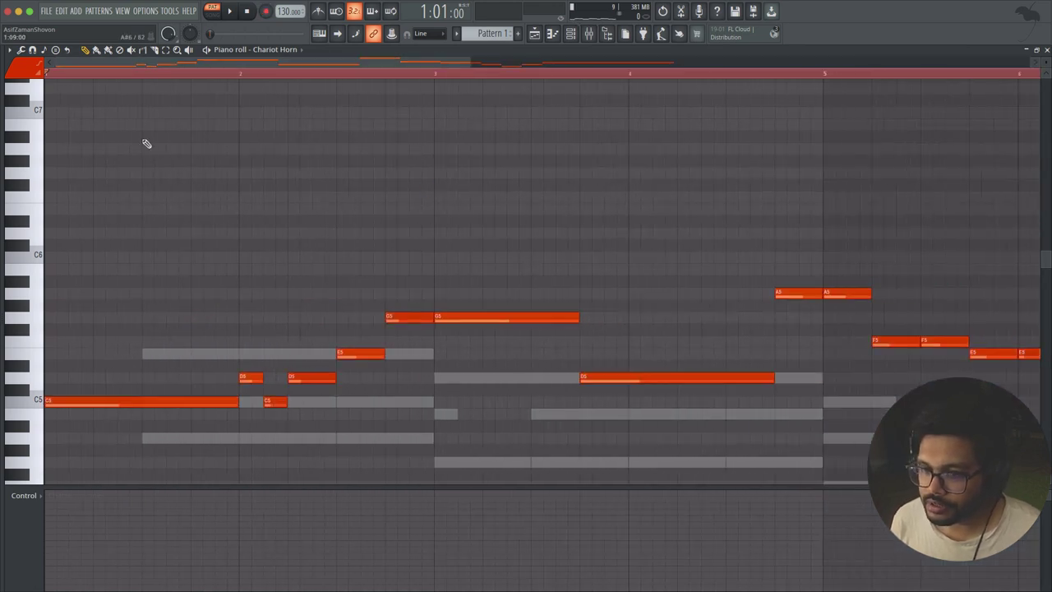
key("space")
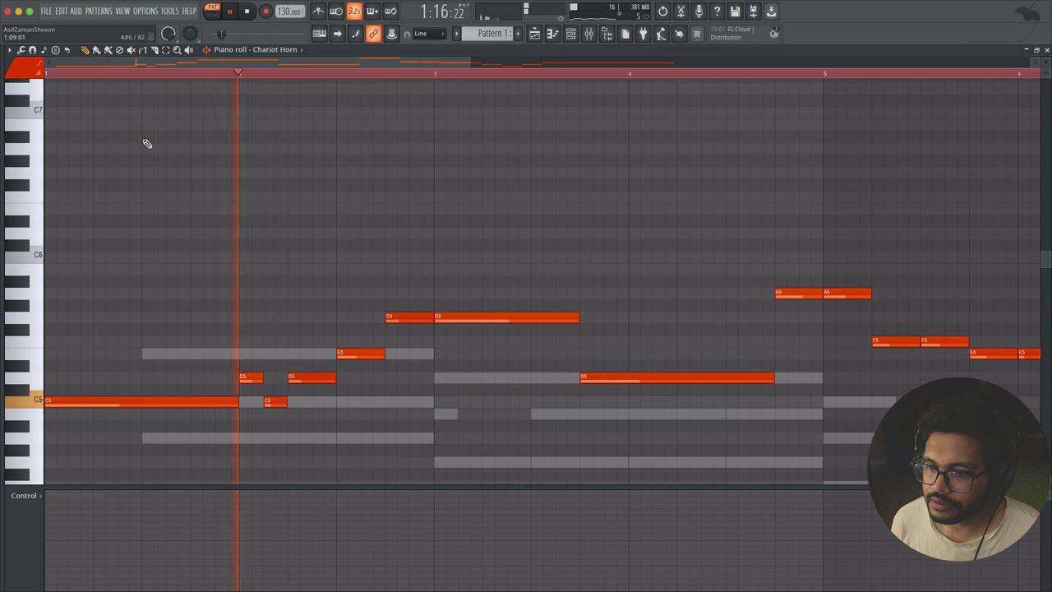
key("space")
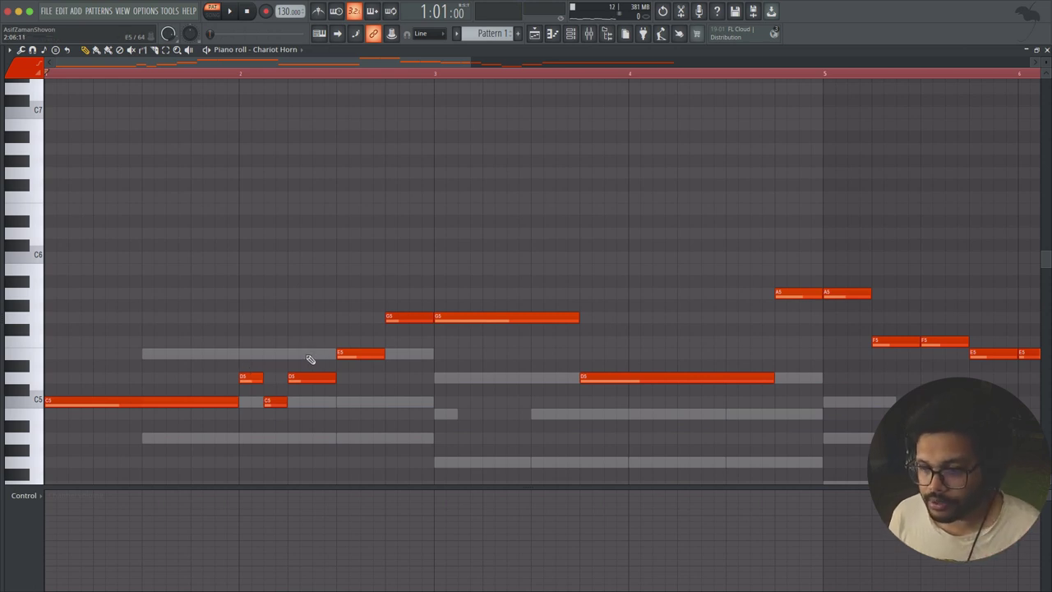
Create a new empty pattern with the Chariot Horn piano roll still open.
key("F4")
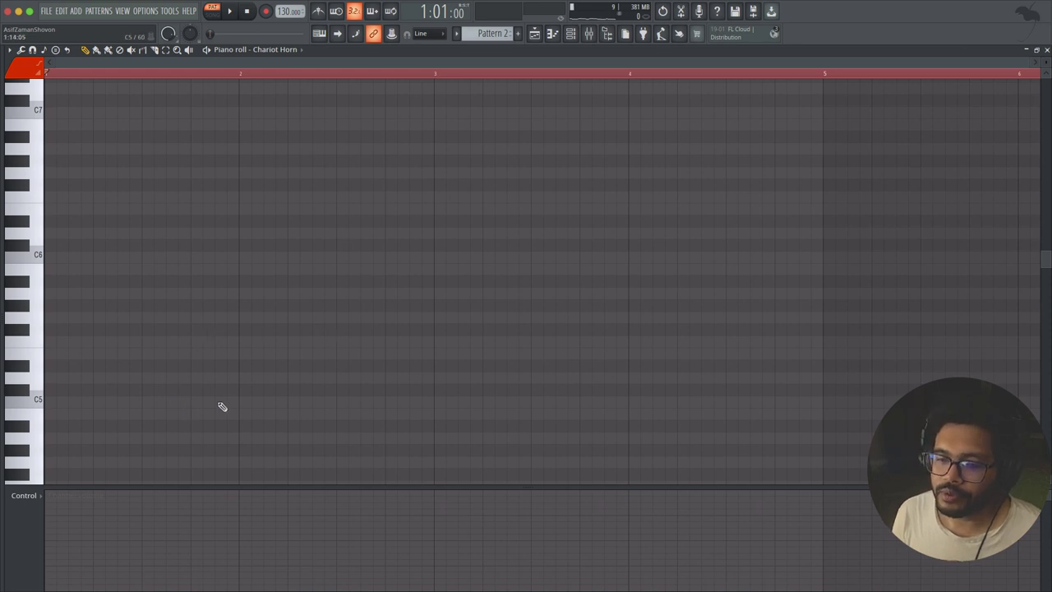
Draw a C5 note at the start of Pattern 2, shorten it to one beat, and add a G5 directly above it.
left_click(48, 402)
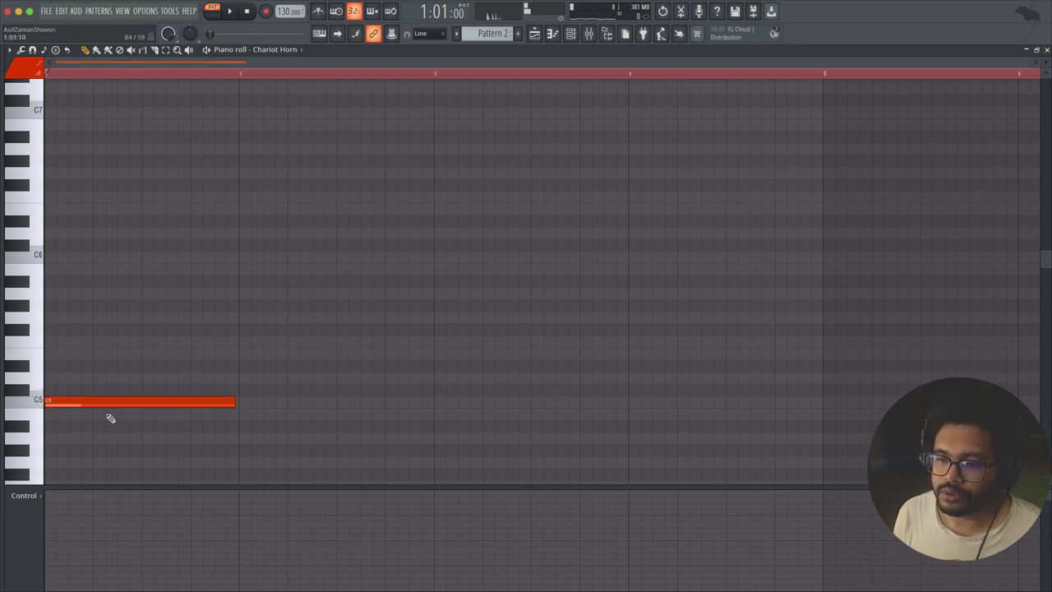
left_click_drag(228, 400, 96, 400)
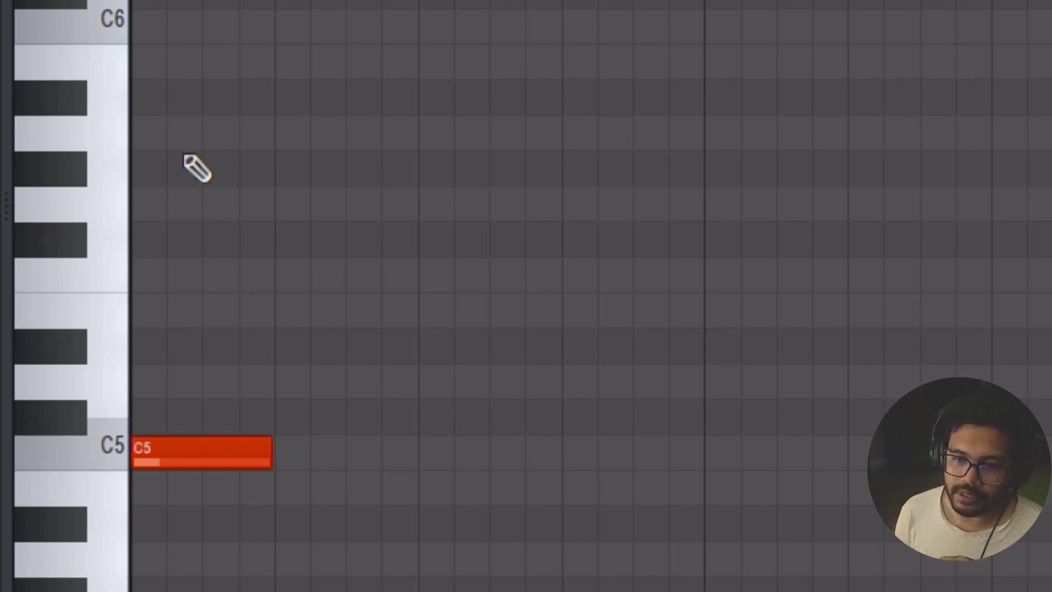
left_click(181, 203)
left_click(263, 194)
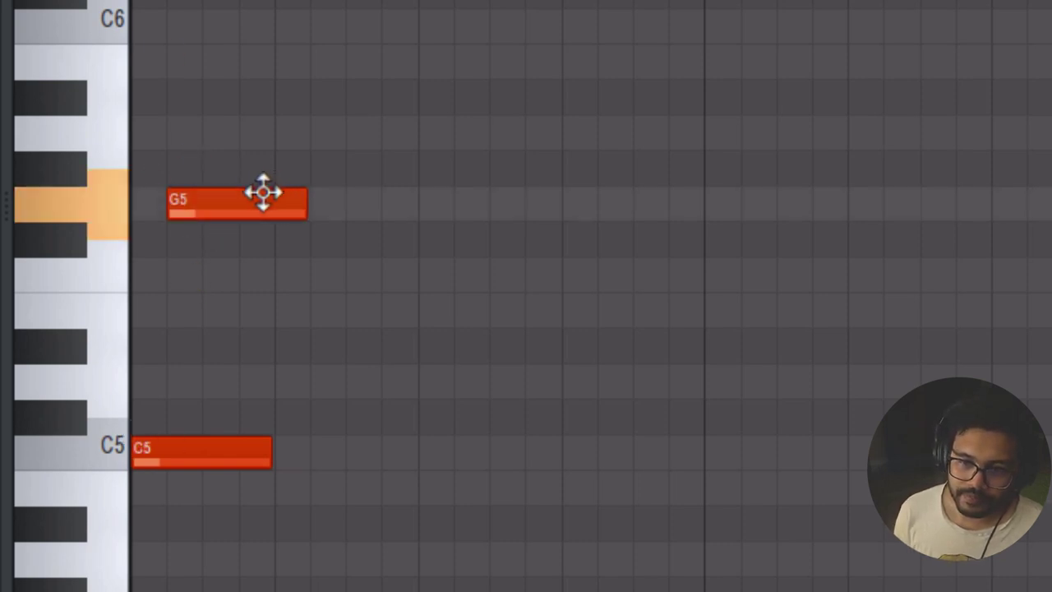
left_click_drag(263, 193, 225, 193)
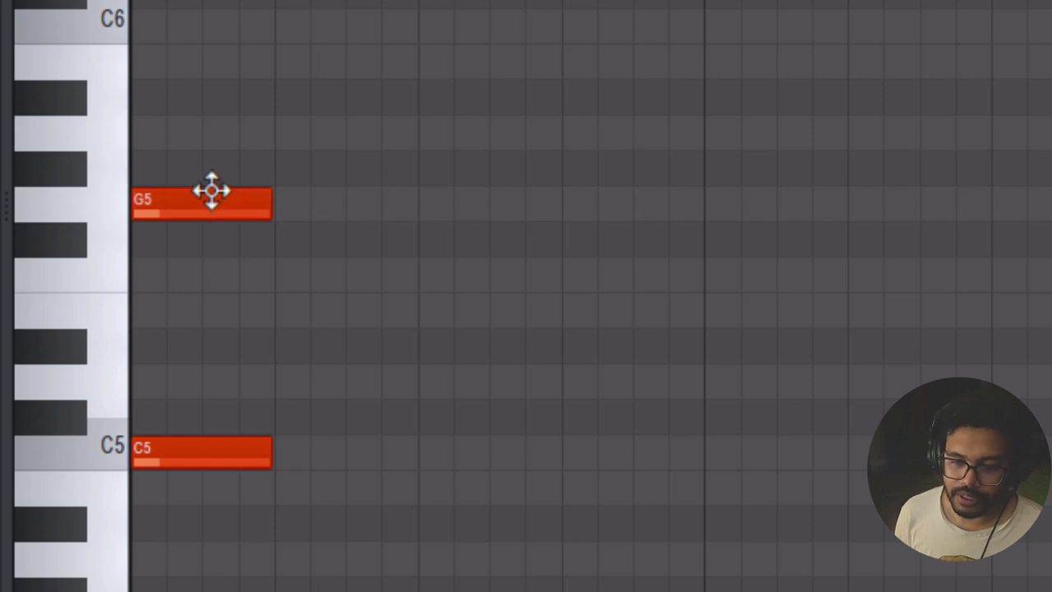
Turn the G5 into a slide note in its note properties and play the pattern.
double_click(211, 191)
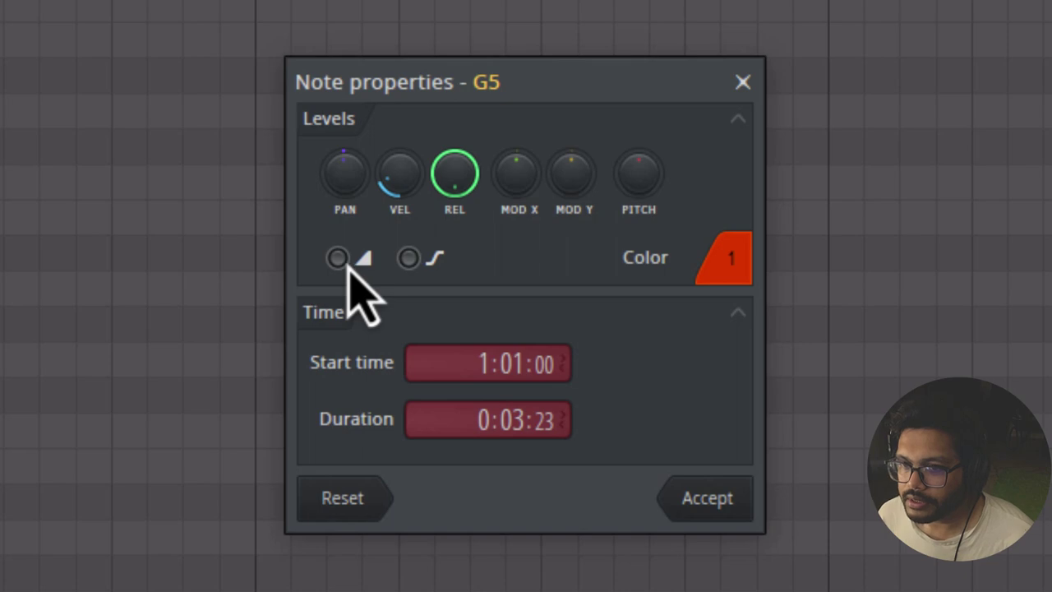
left_click(339, 260)
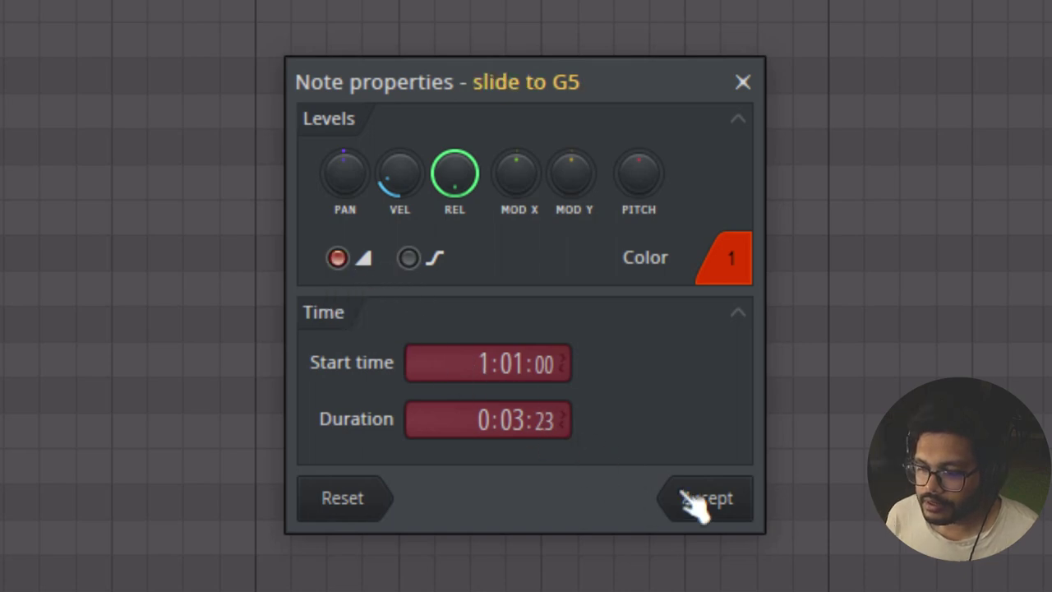
left_click(696, 499)
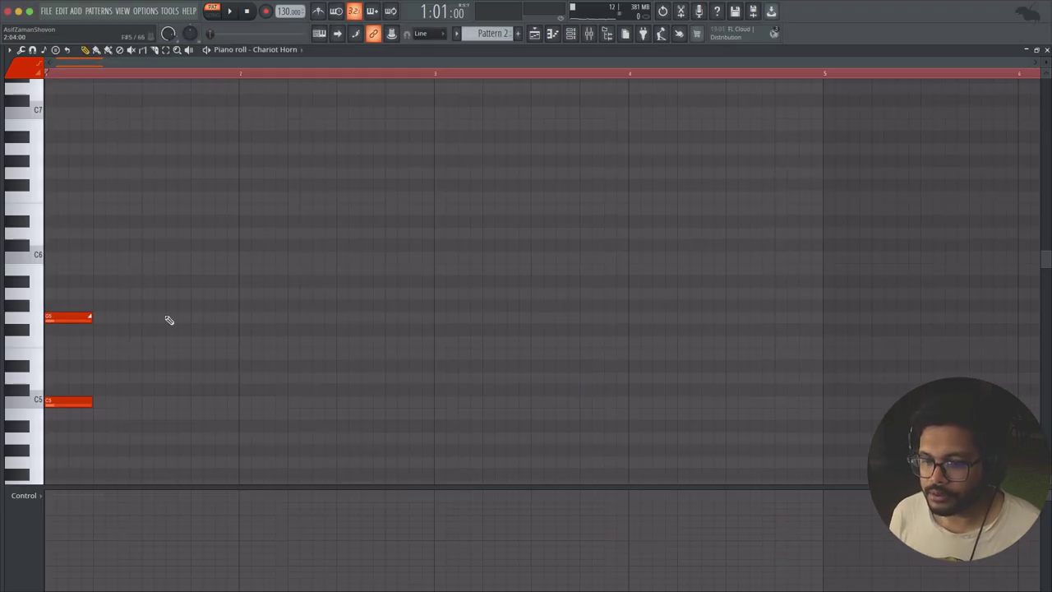
key("space")
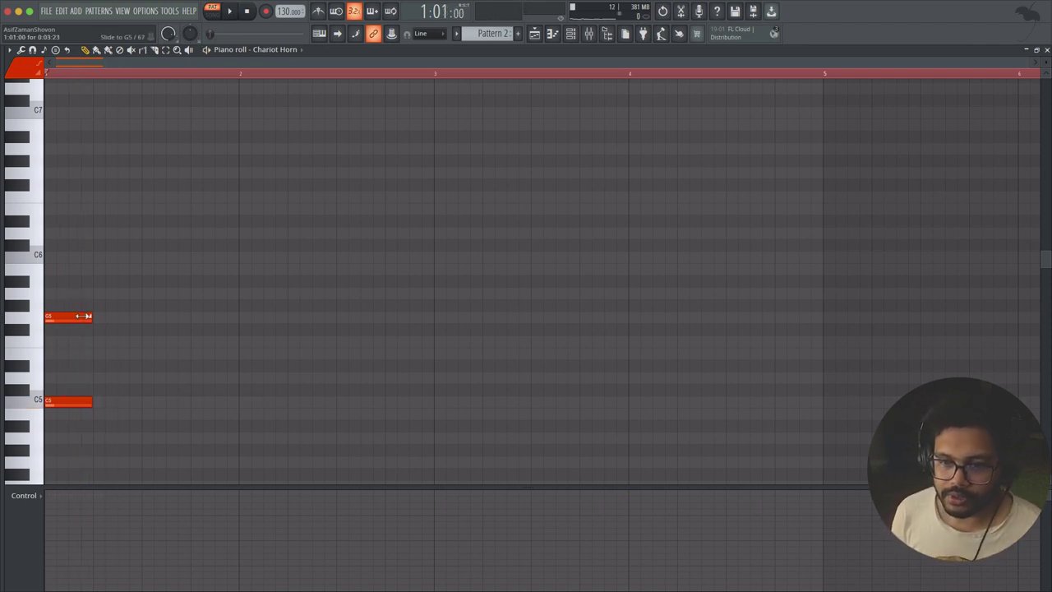
Shorten the G5 slide note to one step, play it, then lengthen it back to one beat and play again.
left_click_drag(83, 316, 54, 316)
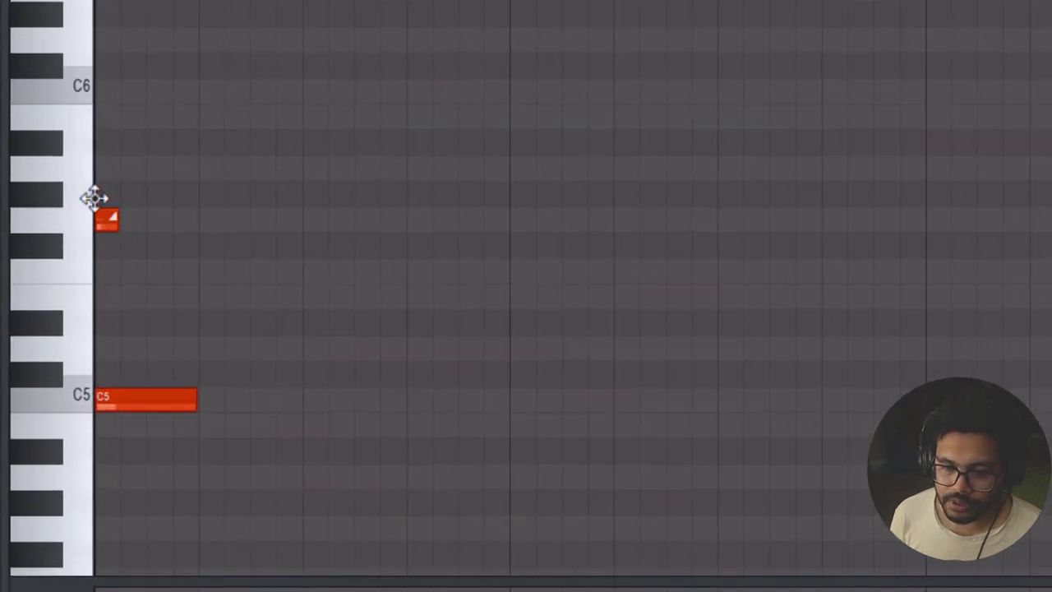
key("space")
key("space")
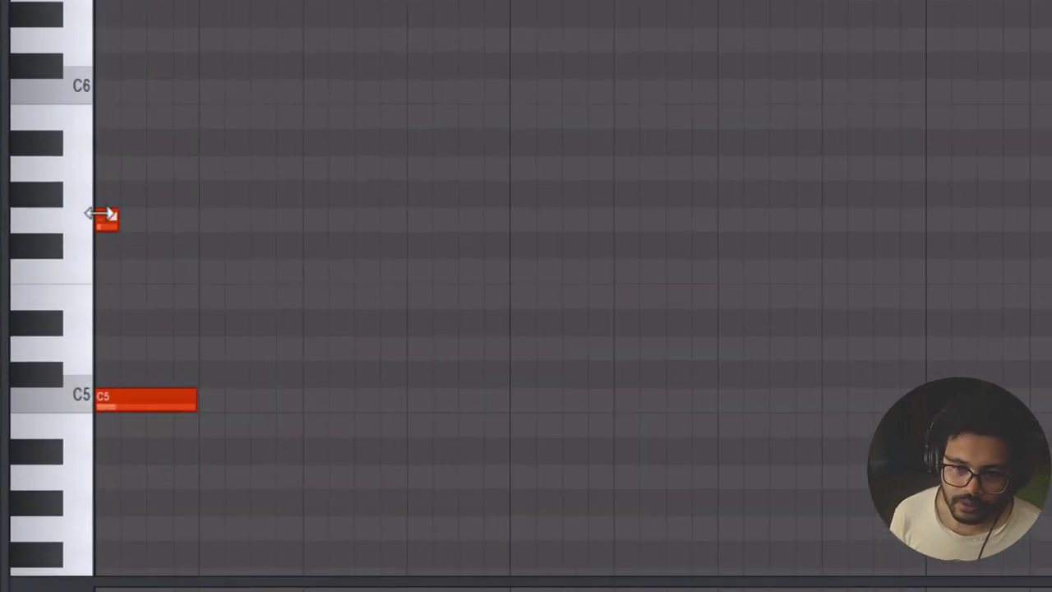
left_click_drag(100, 214, 191, 219)
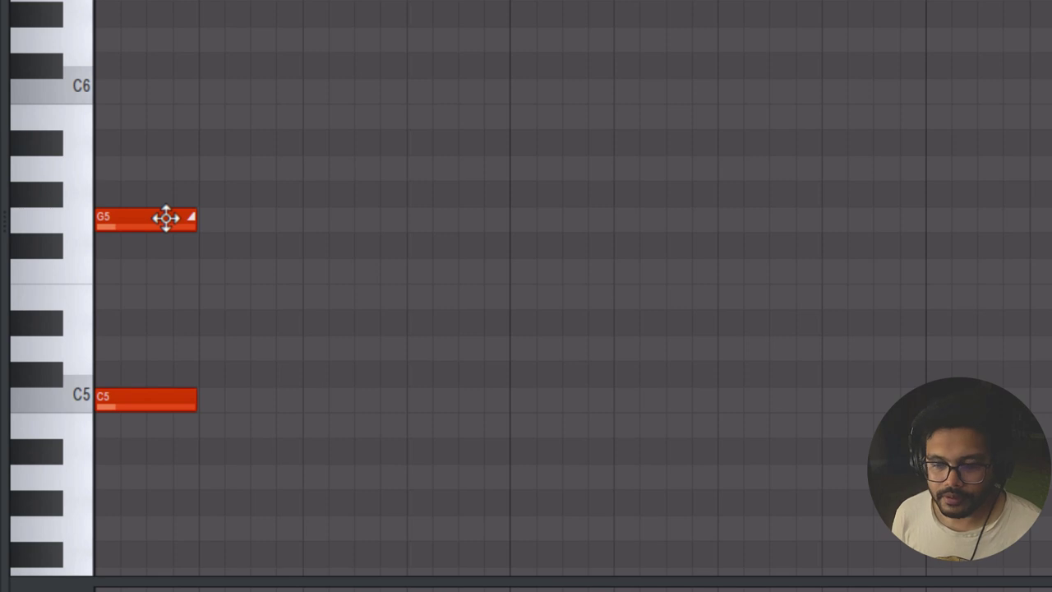
key("space")
key("space")
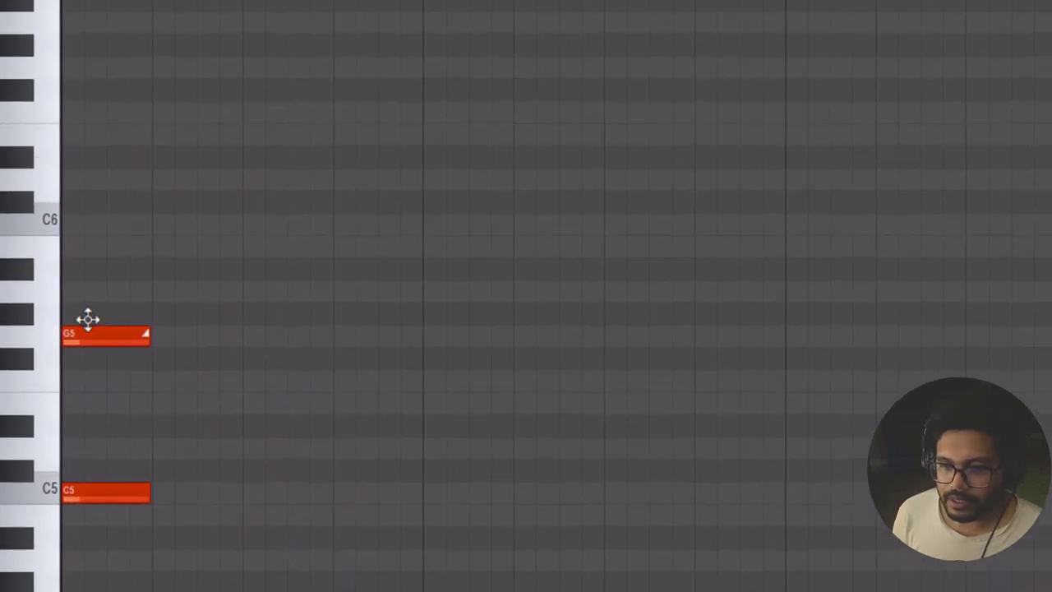
Move the slide note up to G6, play the pattern, then move it down to G4 and play again.
left_click_drag(88, 319, 88, 66)
key("space")
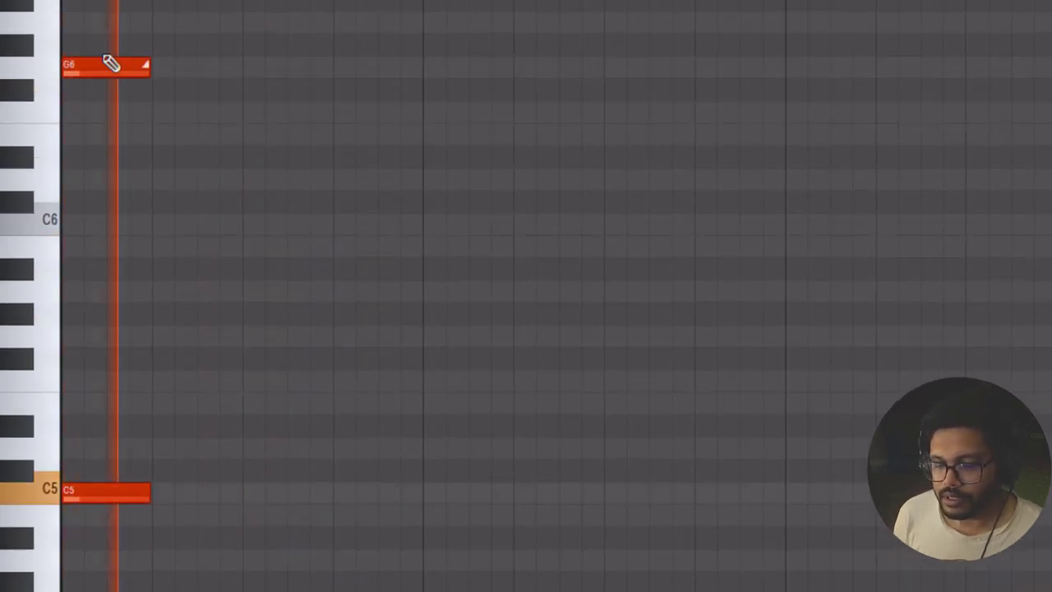
key("space")
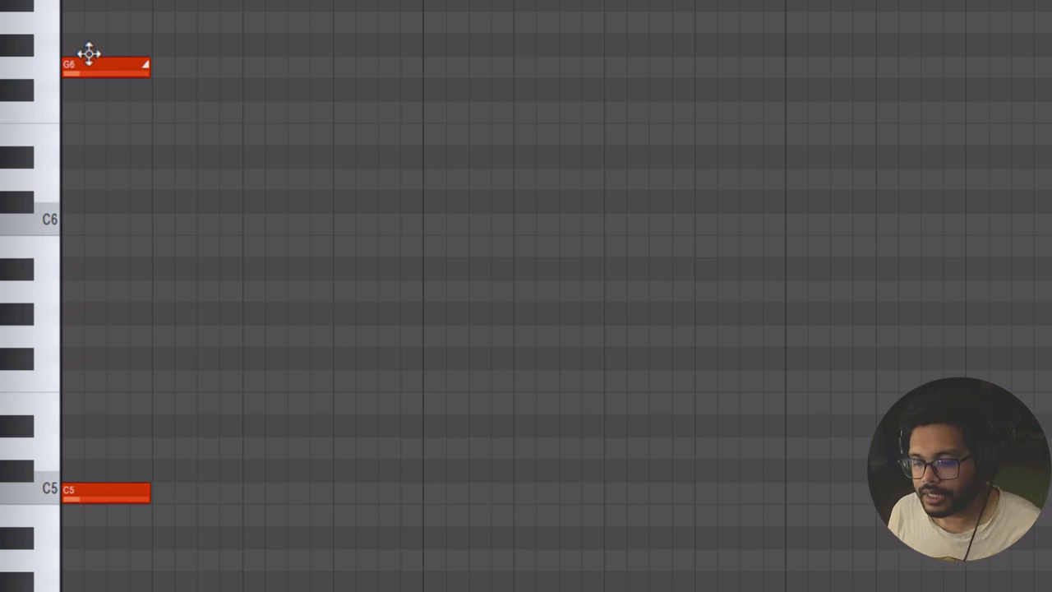
left_click_drag(89, 53, 33, 454)
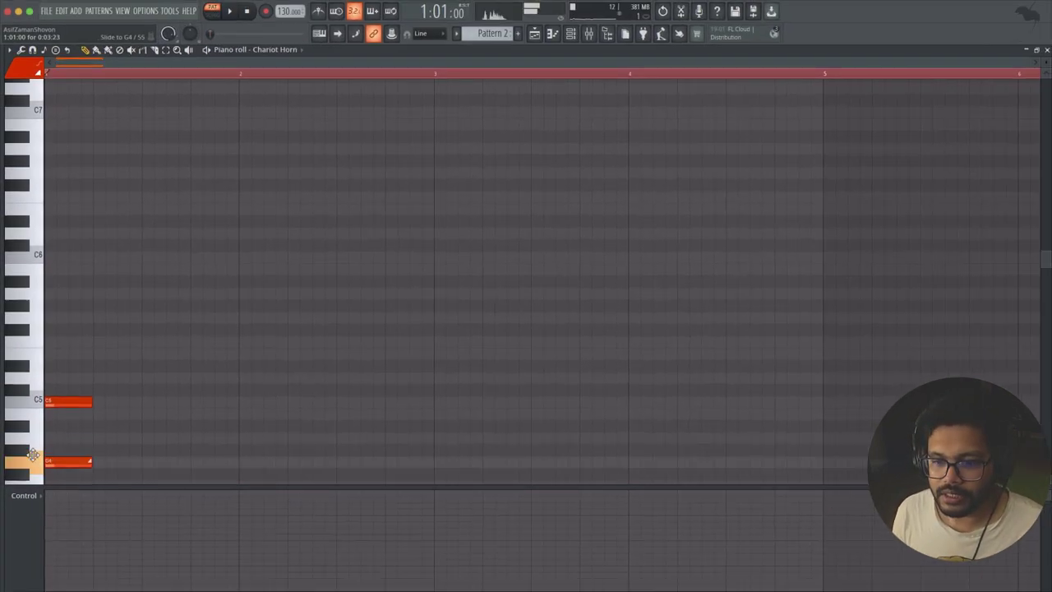
key("space")
key("space")
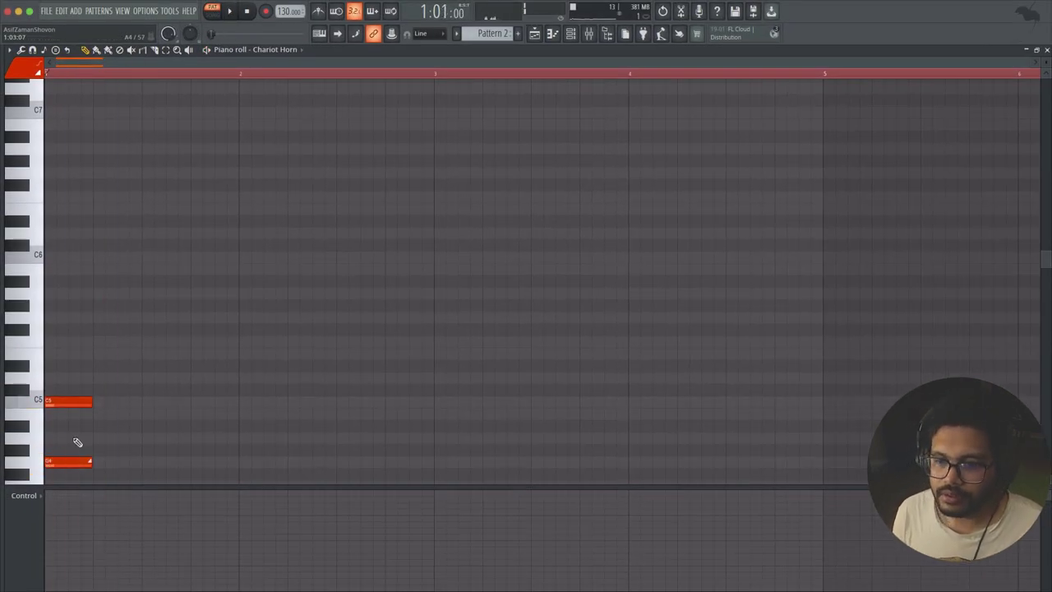
Lower the slide note to F4, play the pattern, and delete both notes.
scroll(76, 429, "down", 2)
left_click_drag(61, 389, 62, 410)
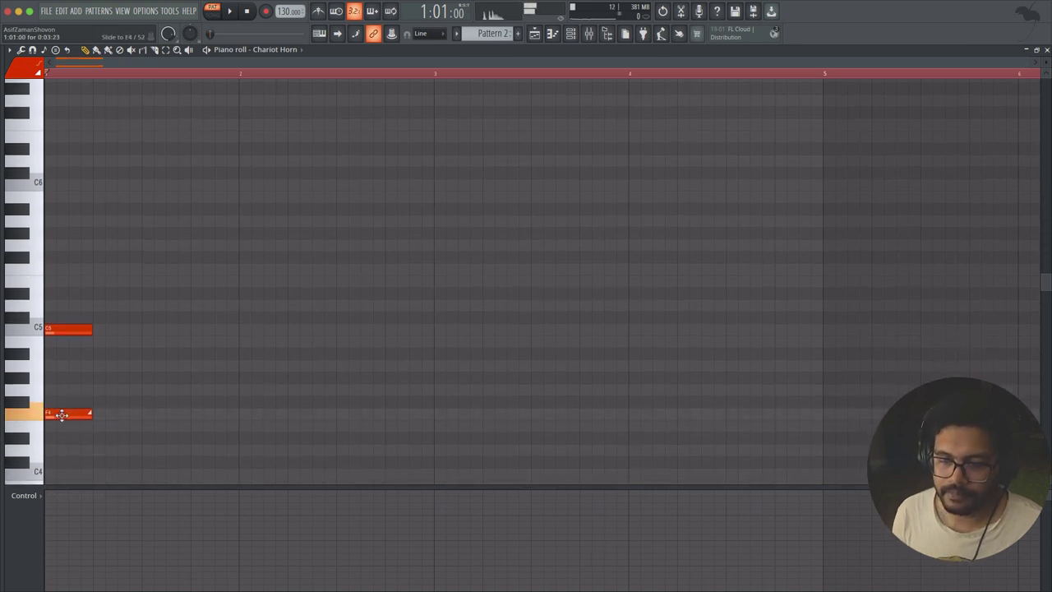
key("space")
key("space")
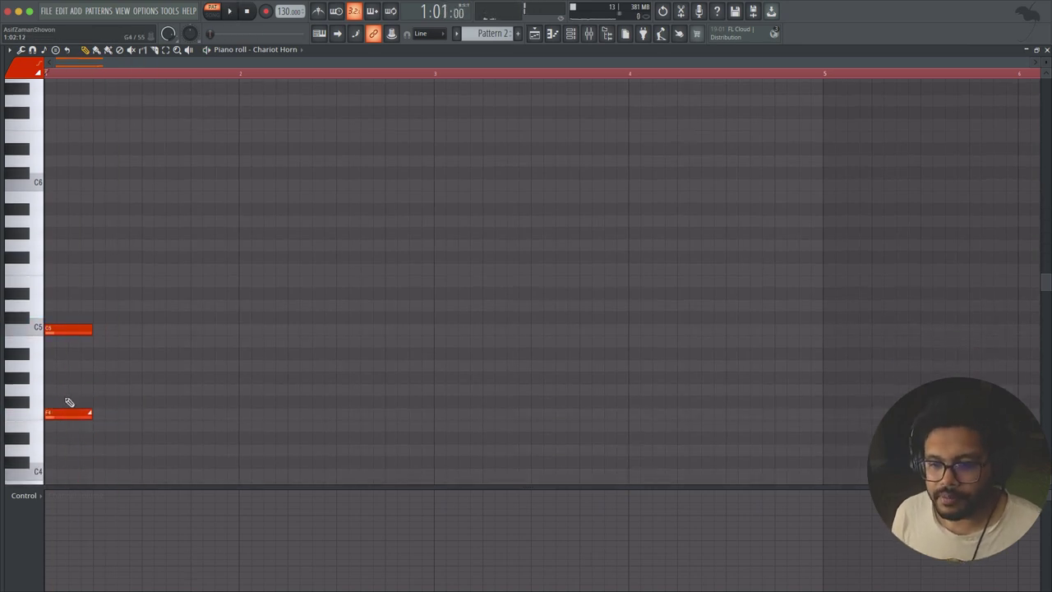
key("Delete")
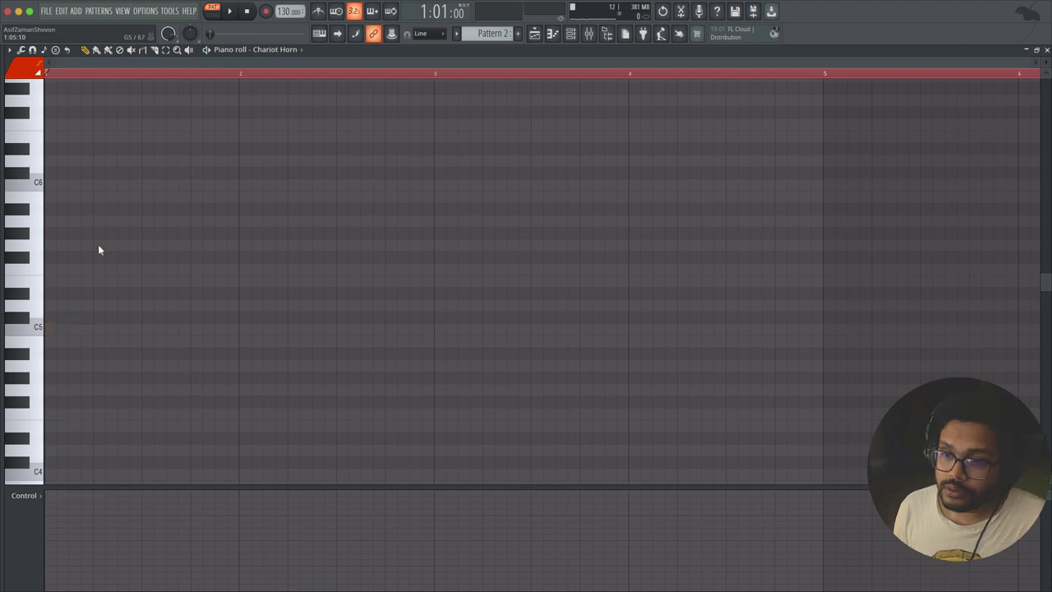
Switch to Pattern 1, make the short C5 in bar 2 a slide note, and redraw the D5 after it as a normal note.
left_click_drag(465, 32, 466, 41)
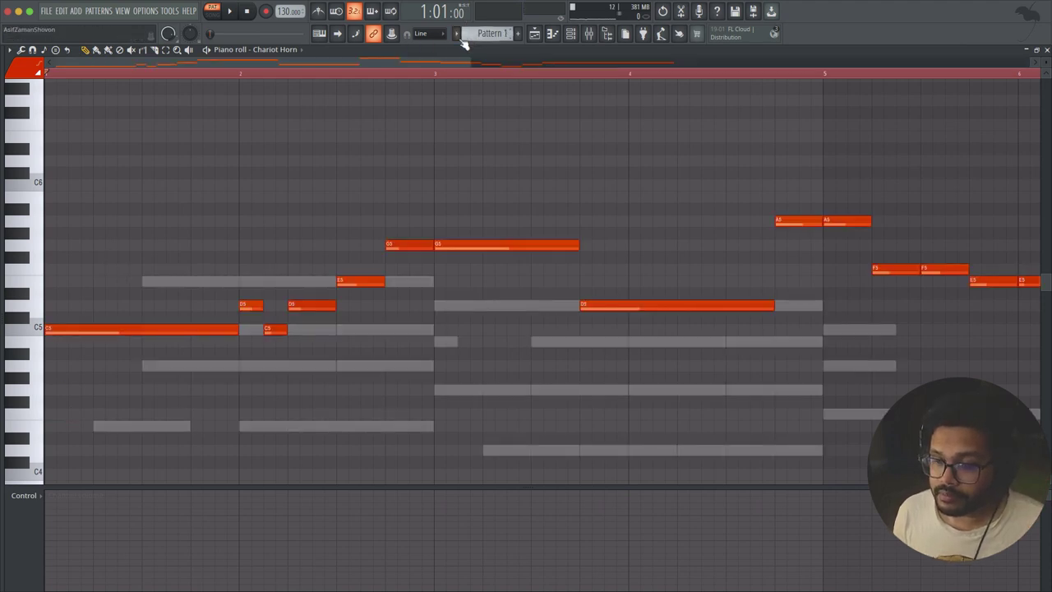
double_click(274, 328)
key("Escape")
right_click(311, 306)
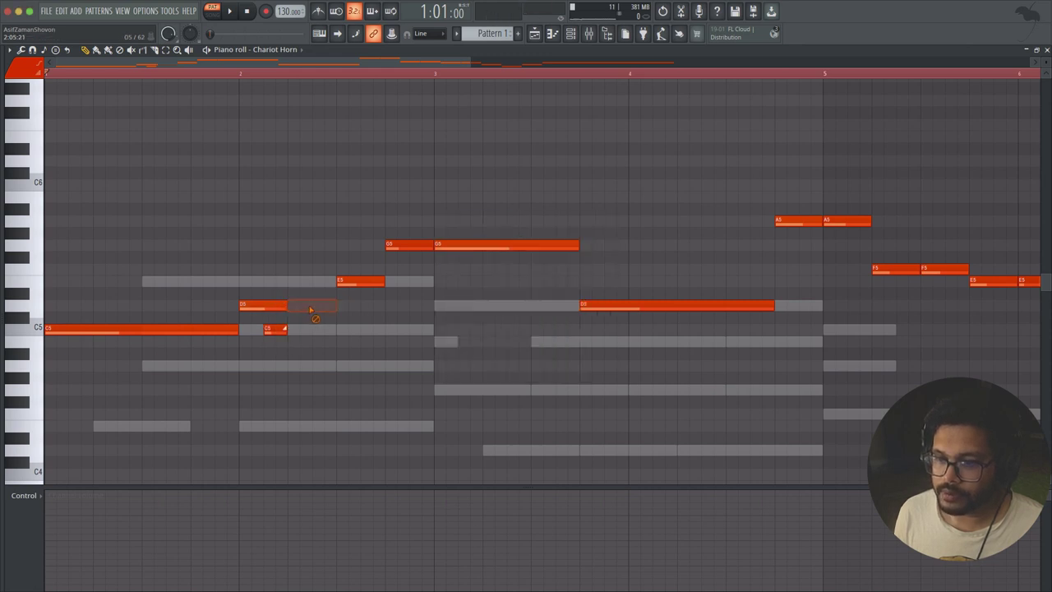
left_click(311, 306)
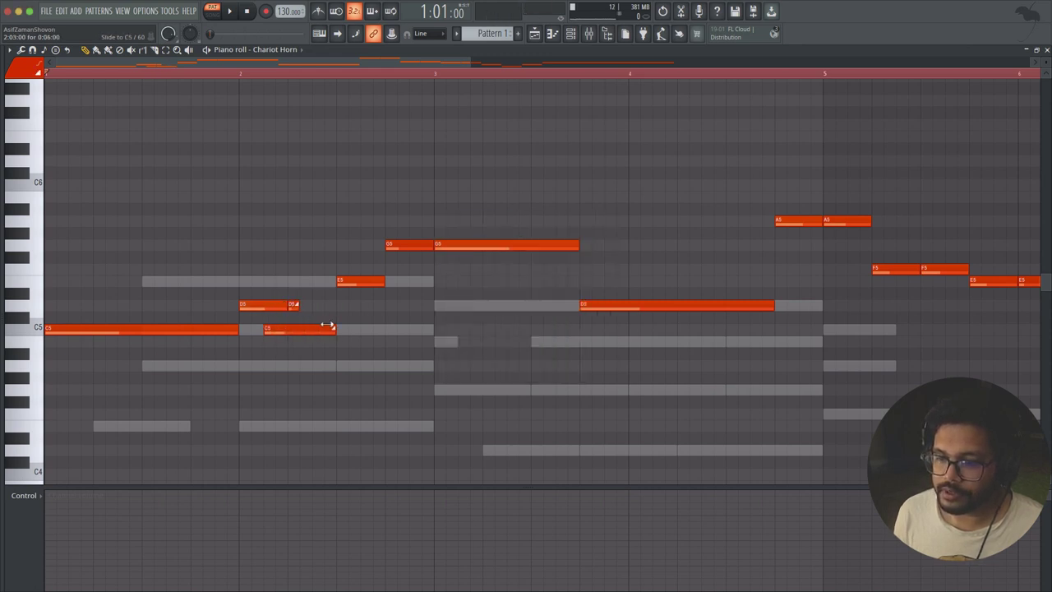
left_click_drag(326, 304, 292, 321)
key("space")
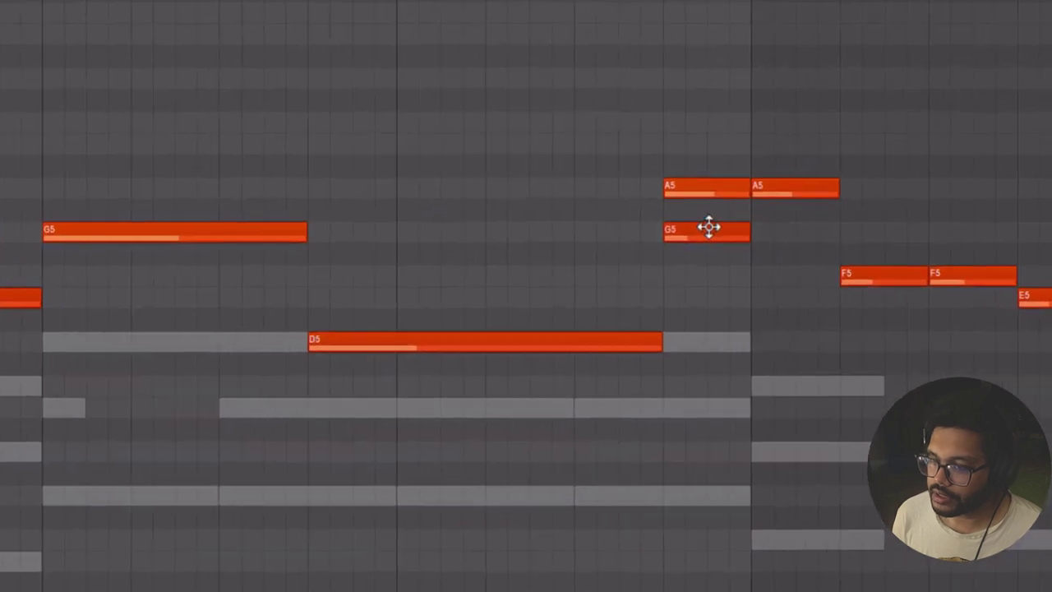
Raise the velocity of the G5 at the end of bar 4 and turn the A5 above it into a slide note.
left_click(715, 233, "ctrl")
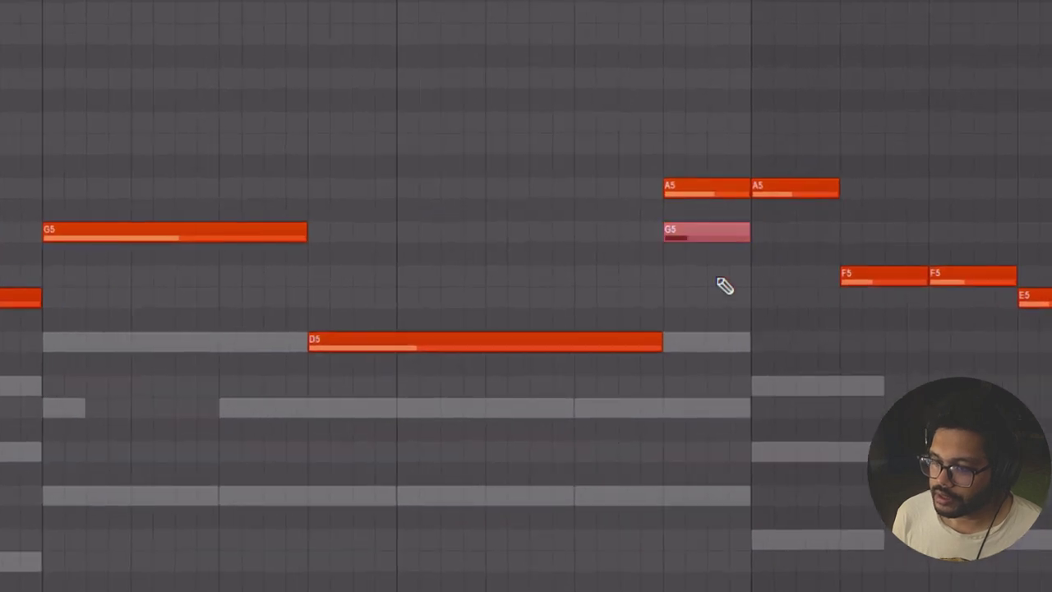
left_click(667, 587)
double_click(677, 185)
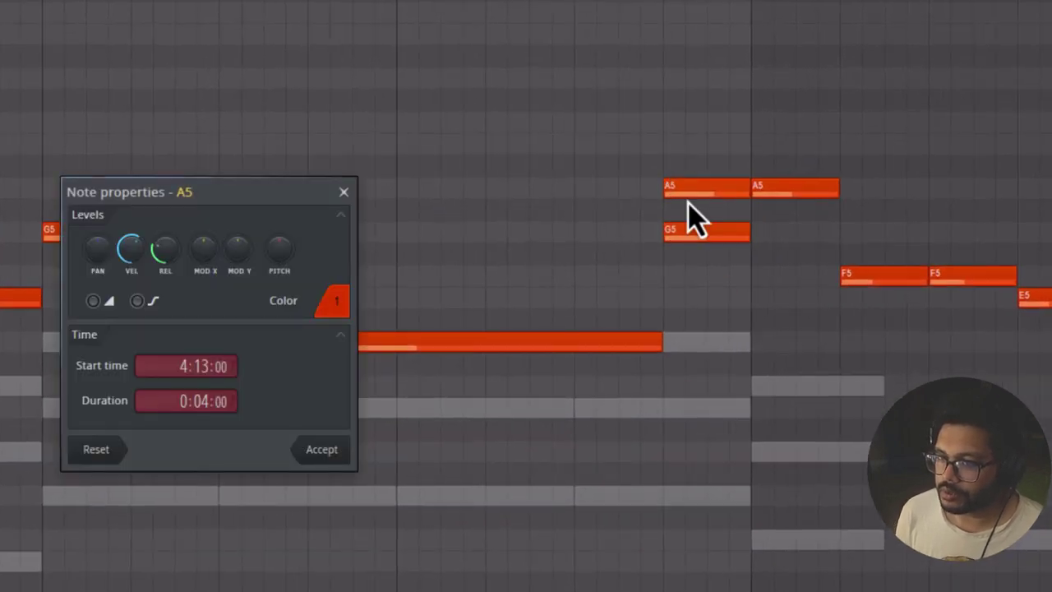
left_click(97, 303)
left_click(315, 449)
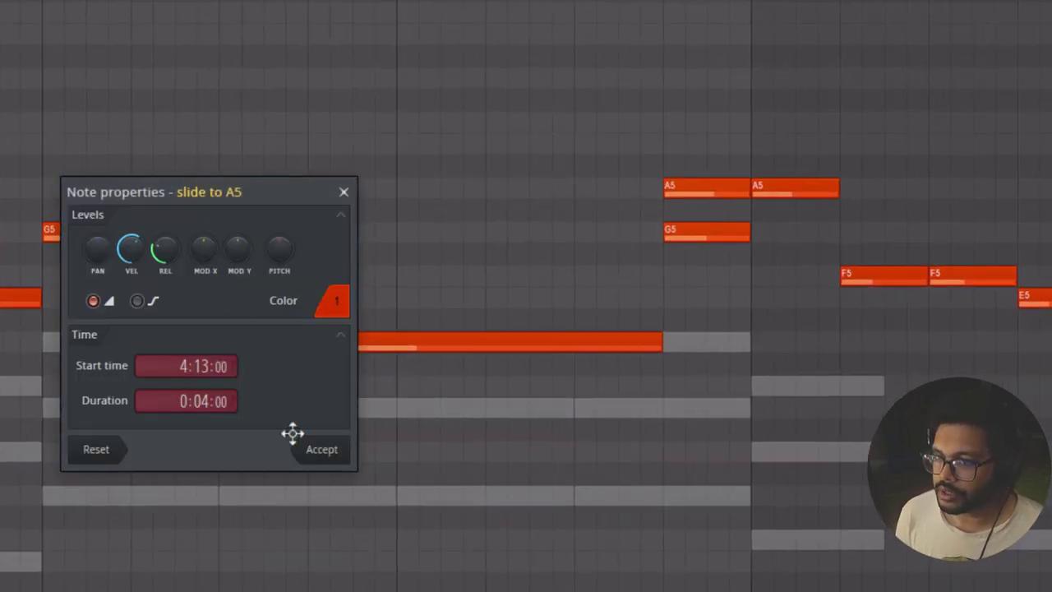
Shorten the A5 slide note, play the melody, and shift the G5 slide note at the end of bar 2 one step later.
left_click_drag(728, 185, 695, 179)
key("space")
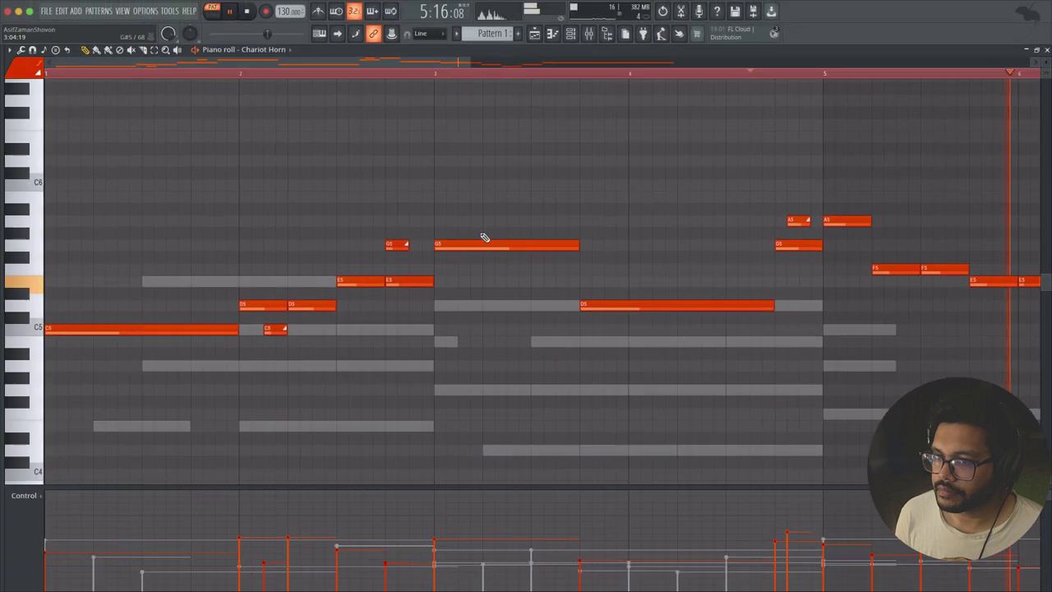
left_click_drag(392, 243, 403, 239)
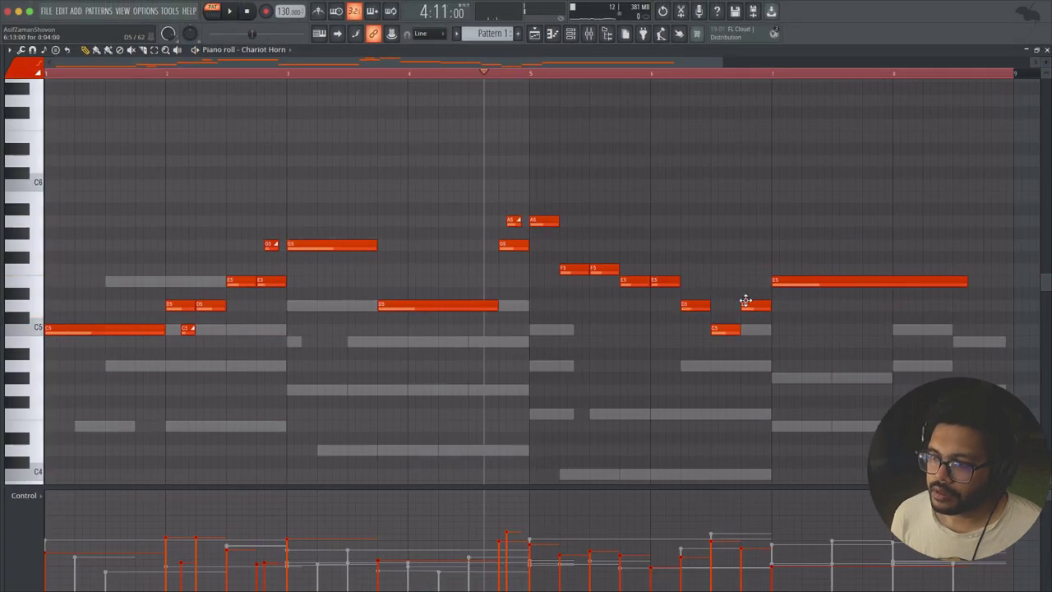
Draw a D5 lasting 1:10:00 under the long E5 at bar 7 and turn that E5 into a short slide note.
left_click(778, 305)
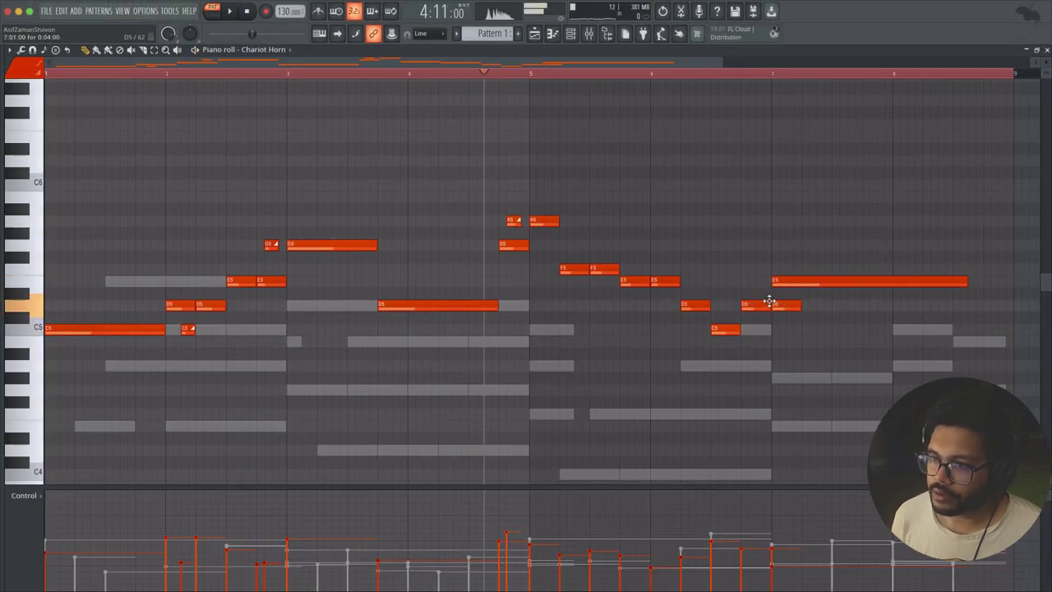
left_click_drag(798, 306, 970, 315)
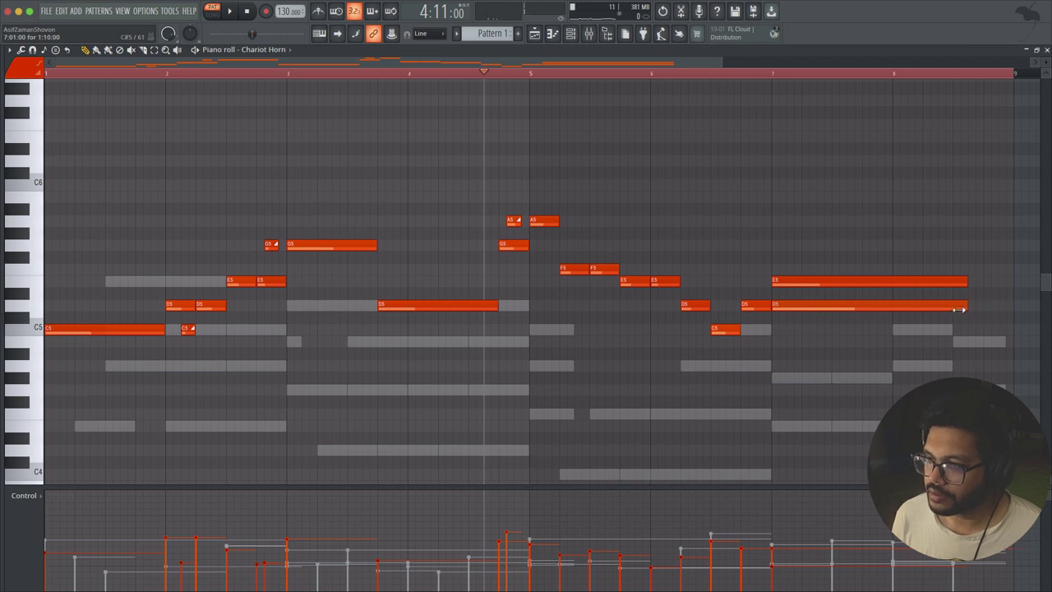
double_click(950, 281)
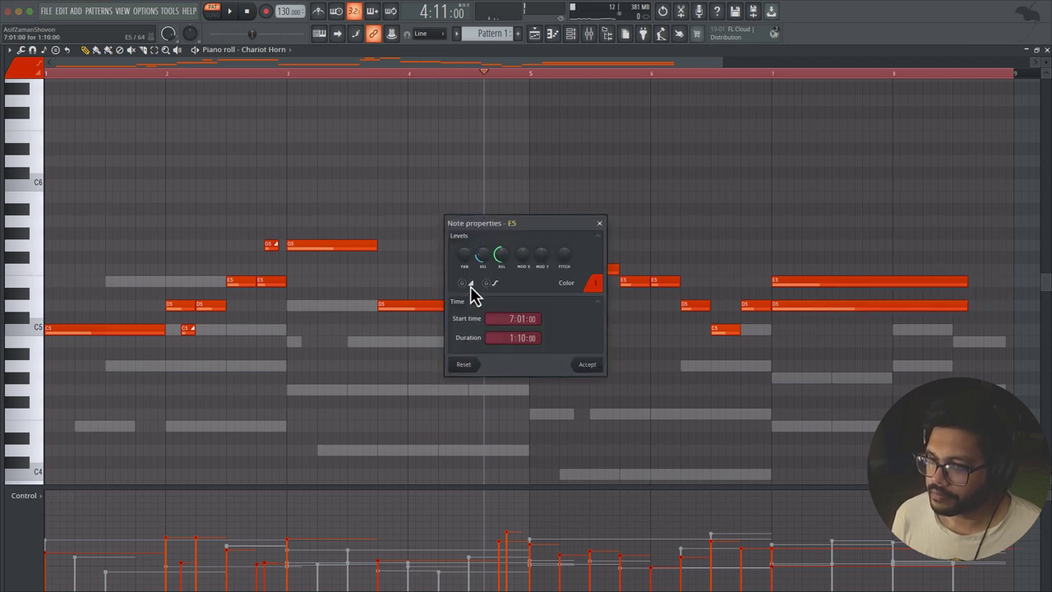
key("Escape")
left_click_drag(966, 281, 799, 286)
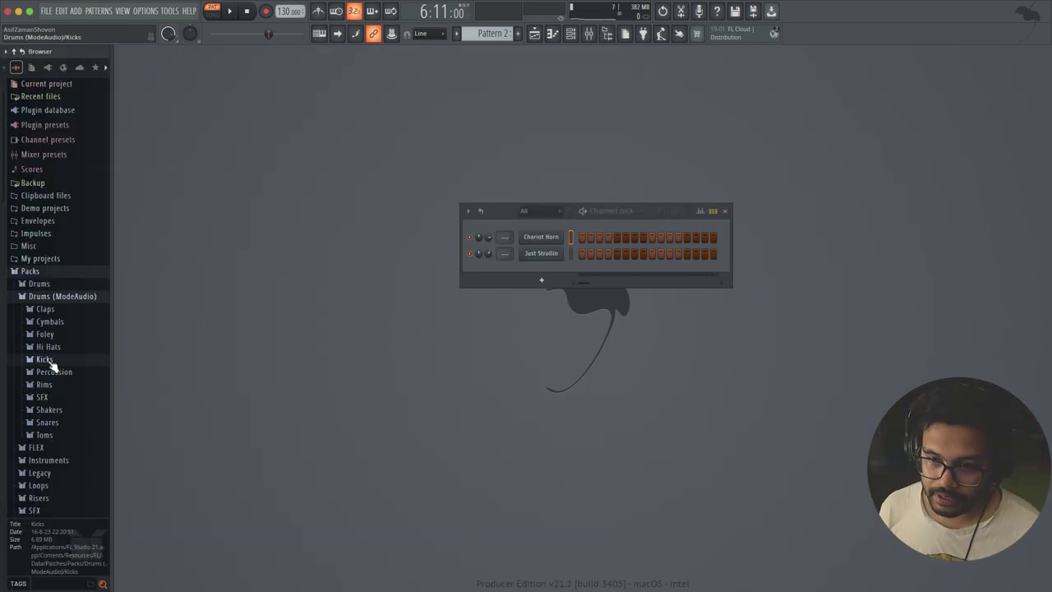
Audition kick samples in the Drums (ModeAudio) Kicks folder and add MA Straight Kick to the channel rack.
left_click(51, 361)
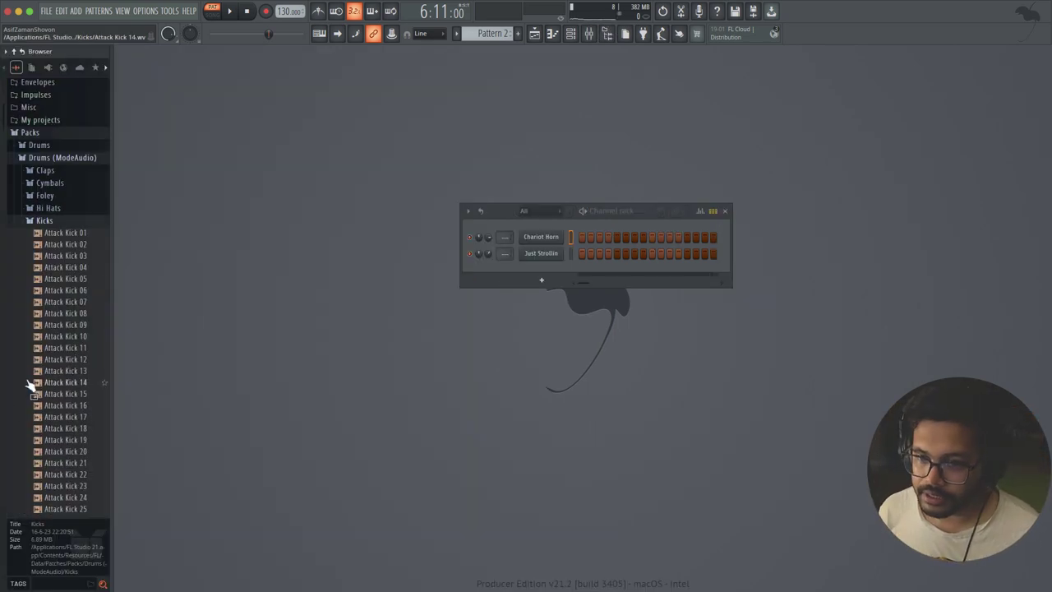
left_click(63, 256)
left_click(63, 304)
left_click(69, 256)
scroll(69, 258, "down", 10)
left_click(65, 302)
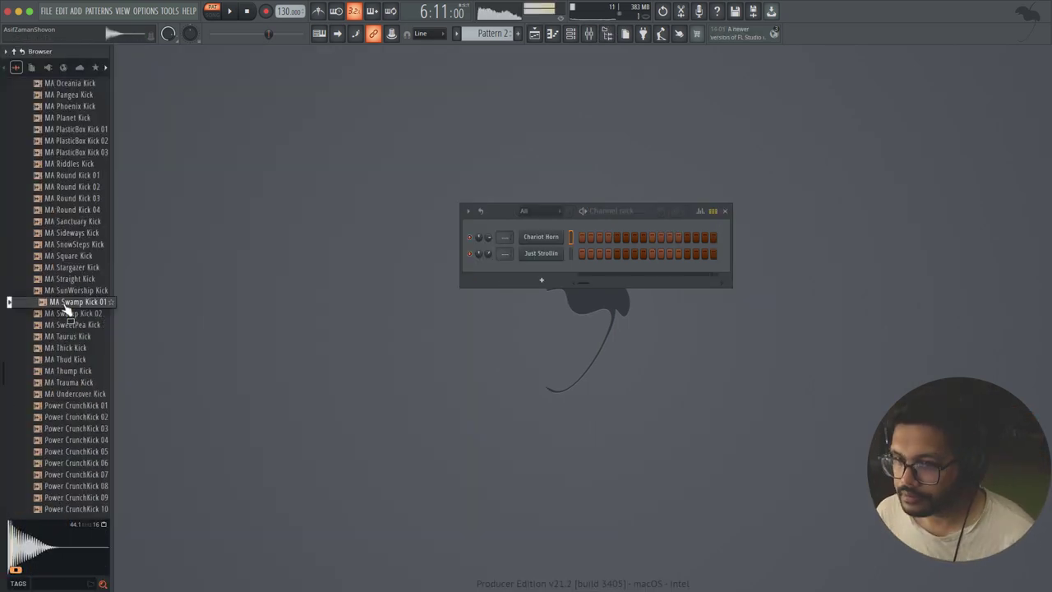
left_click(70, 290)
left_click(64, 278)
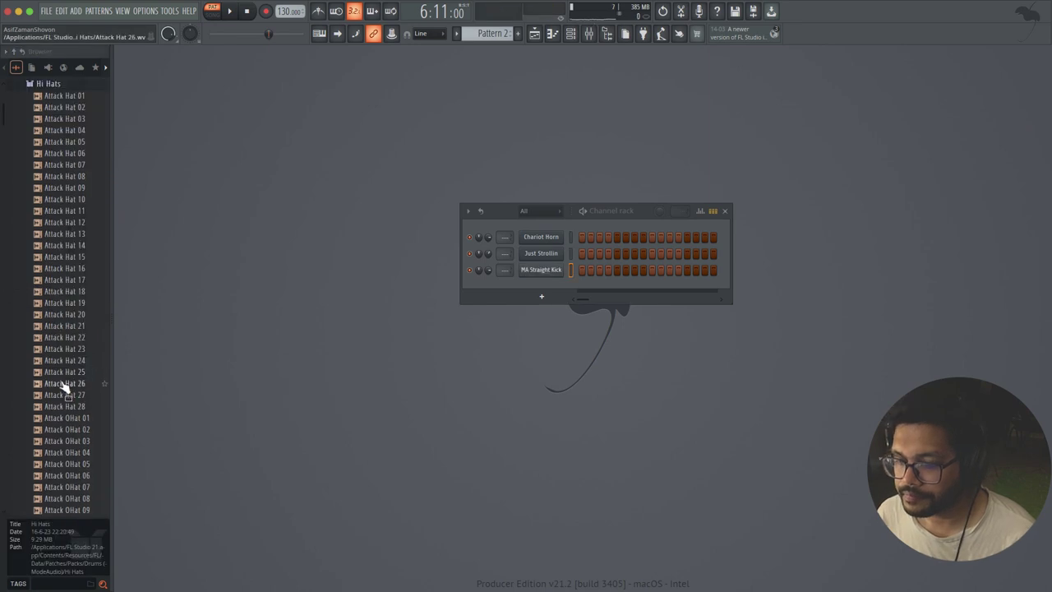
Audition the Attack Hat samples in the Hi Hats folder and add Attack Hat 21 to the channel rack.
left_click(65, 384)
left_click(70, 350)
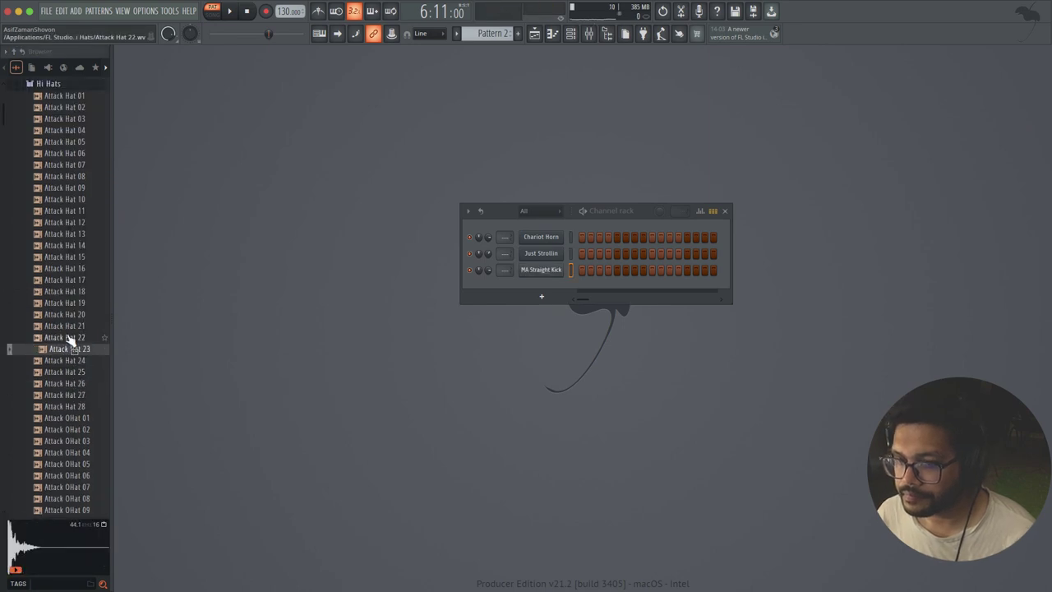
left_click(69, 338)
left_click(71, 329)
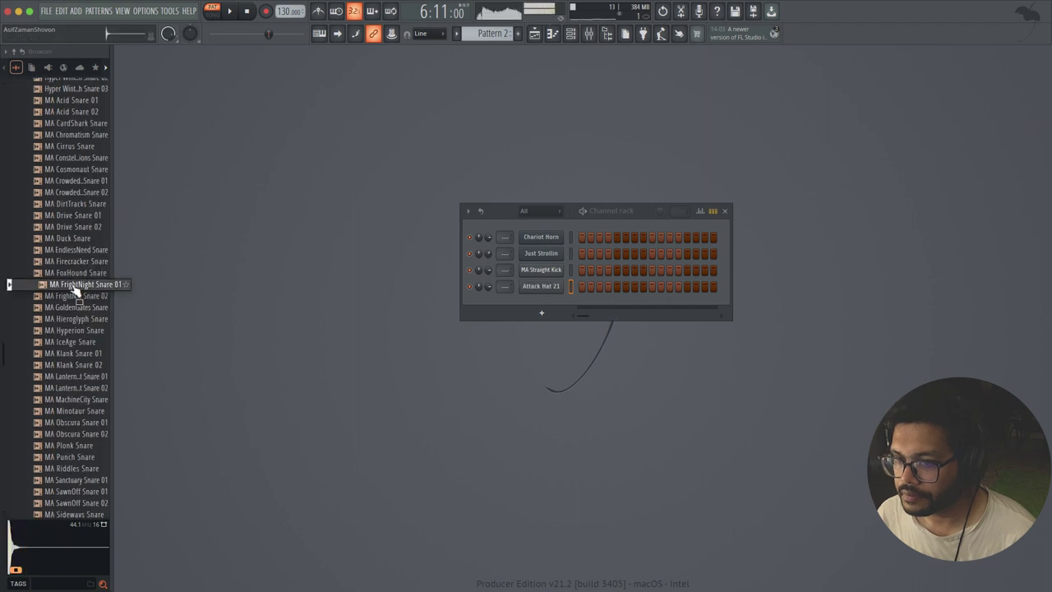
Audition the MA snare samples and add MA GoldenGates Snare to the channel rack.
left_click(71, 306)
left_click(73, 319)
left_click(71, 307)
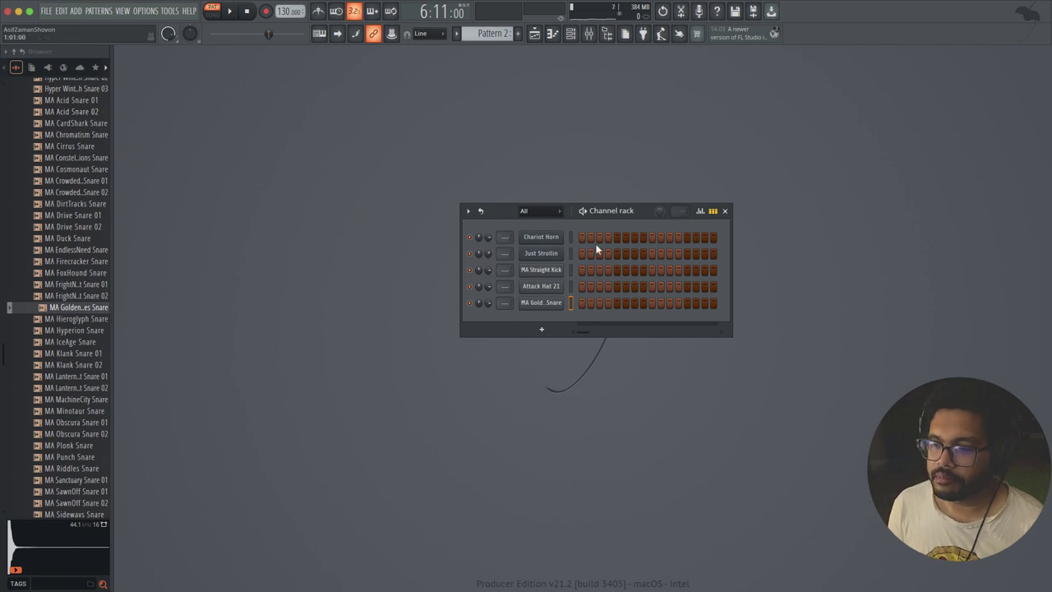
Program a 64-step beat with syncopated MA Straight Kick hits, the snare on steps 9, 25, 41 and 57, and Attack Hat 21 filled each 2 steps.
left_click(582, 269)
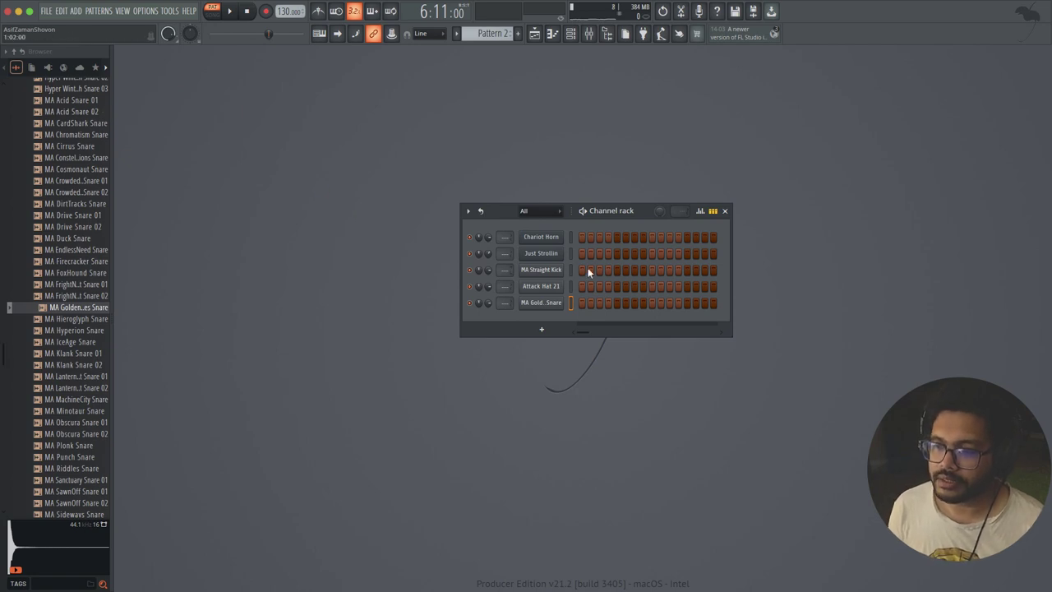
left_click(317, 13)
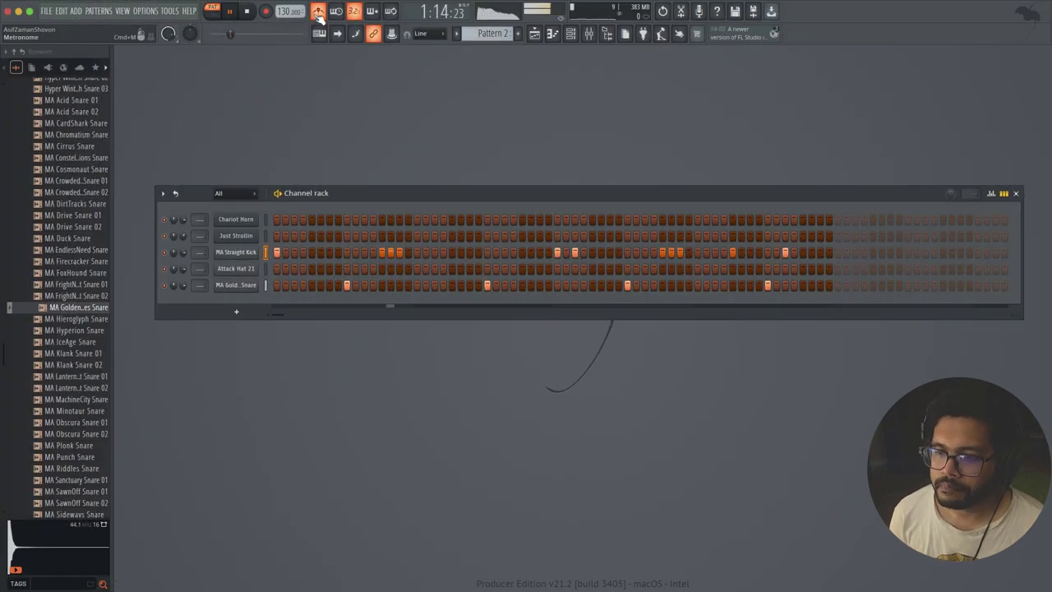
right_click(252, 263)
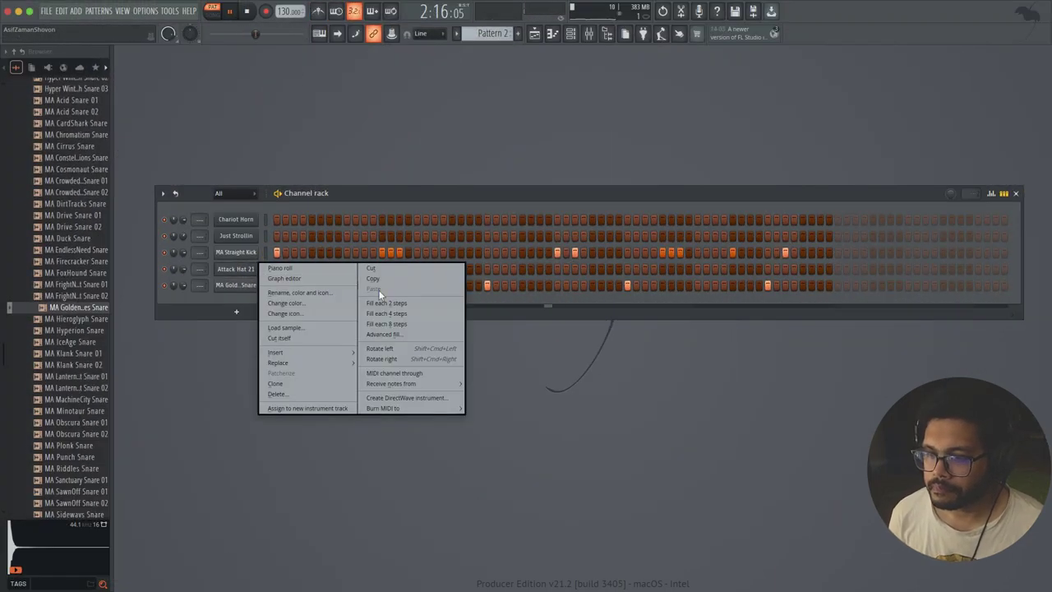
left_click(394, 304)
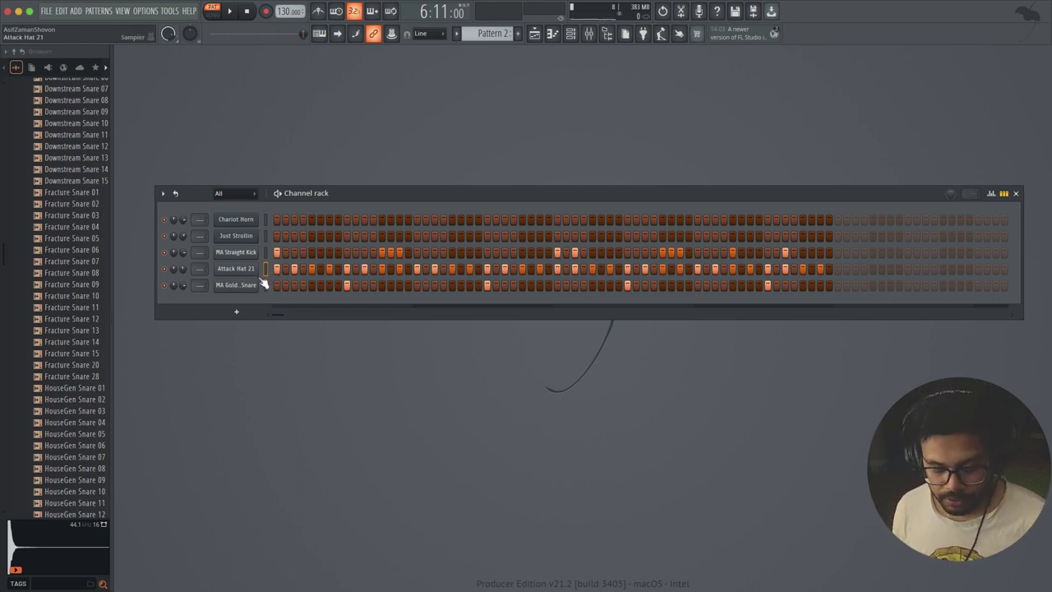
Open Attack Hat 21 in the piano roll and play the pattern with only the hat channel soloed.
key("F7")
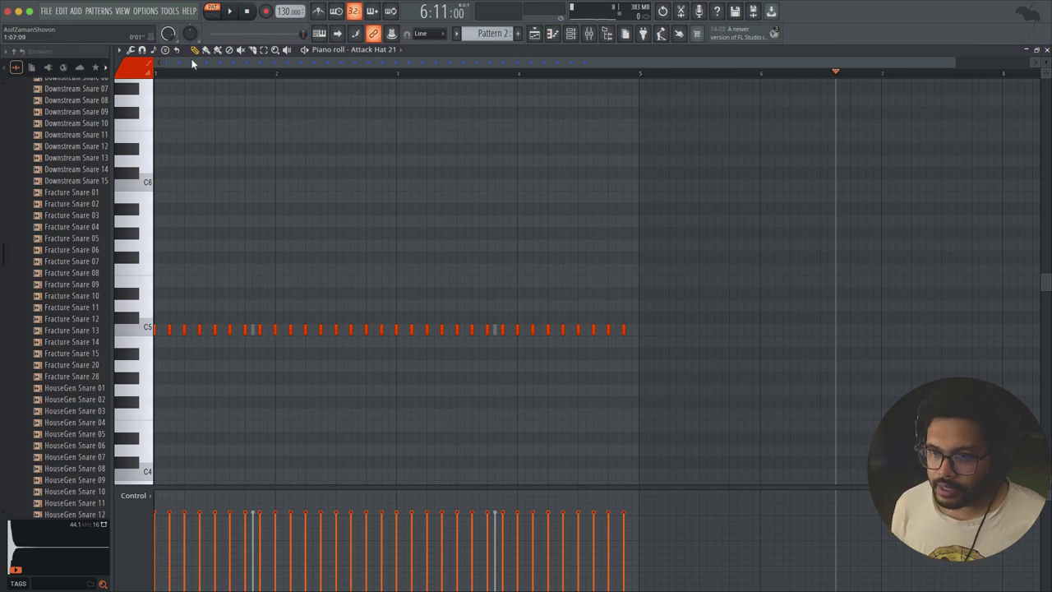
left_click(569, 34)
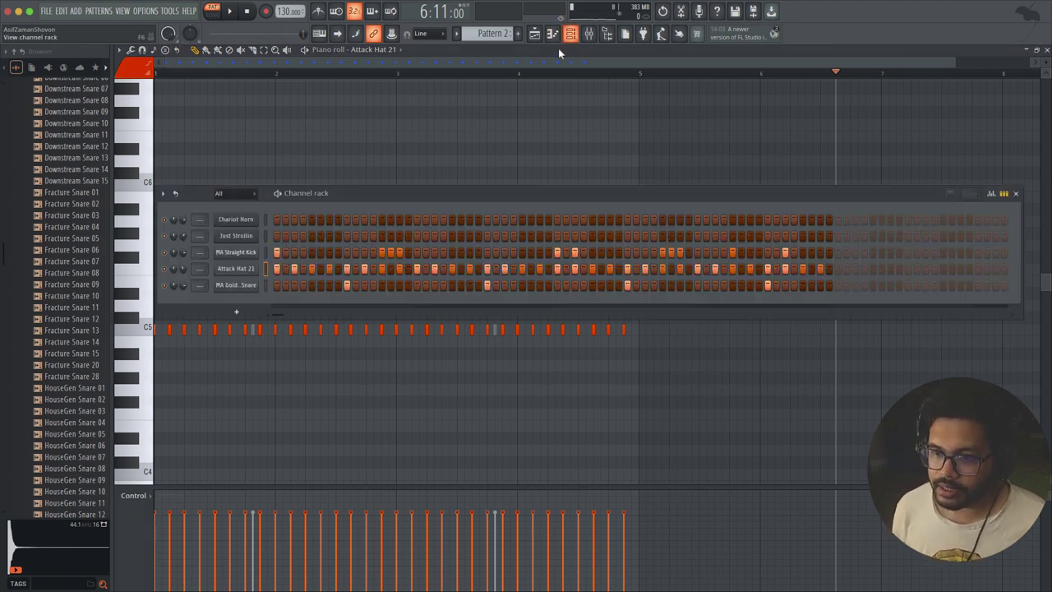
right_click(163, 272)
left_click(179, 281)
key("space")
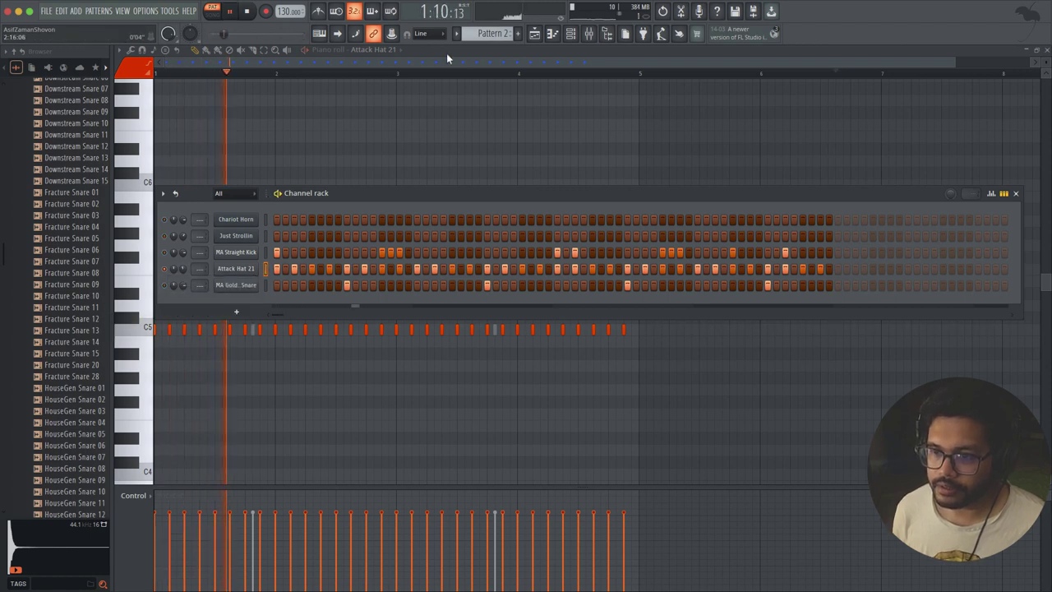
key("F6")
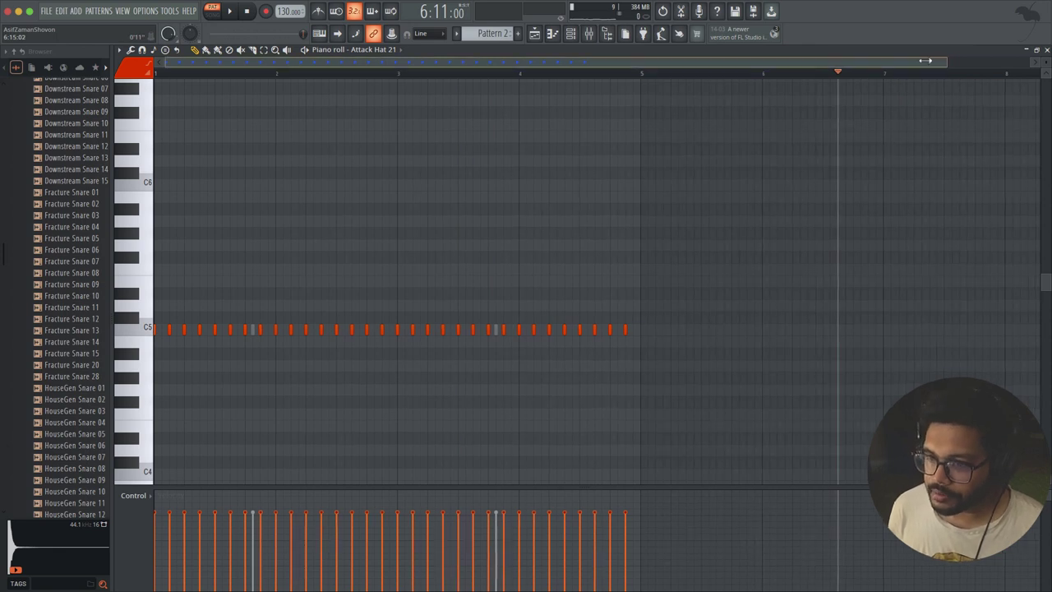
Add extra C5 hat notes between the existing hits in bars 1 and 2 and play the pattern.
left_click_drag(949, 67, 536, 75)
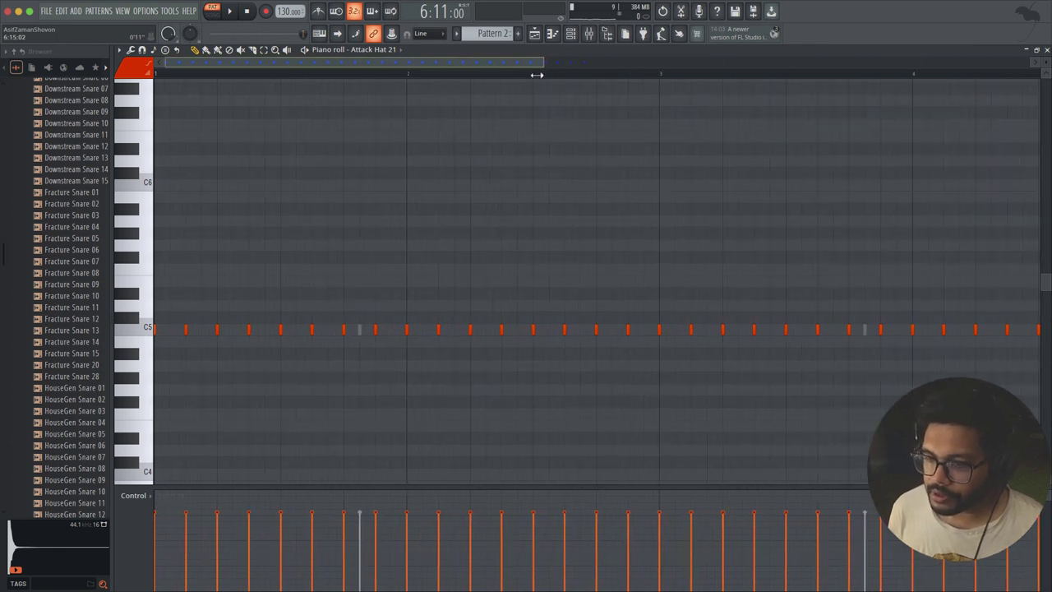
left_click(174, 332)
key("space")
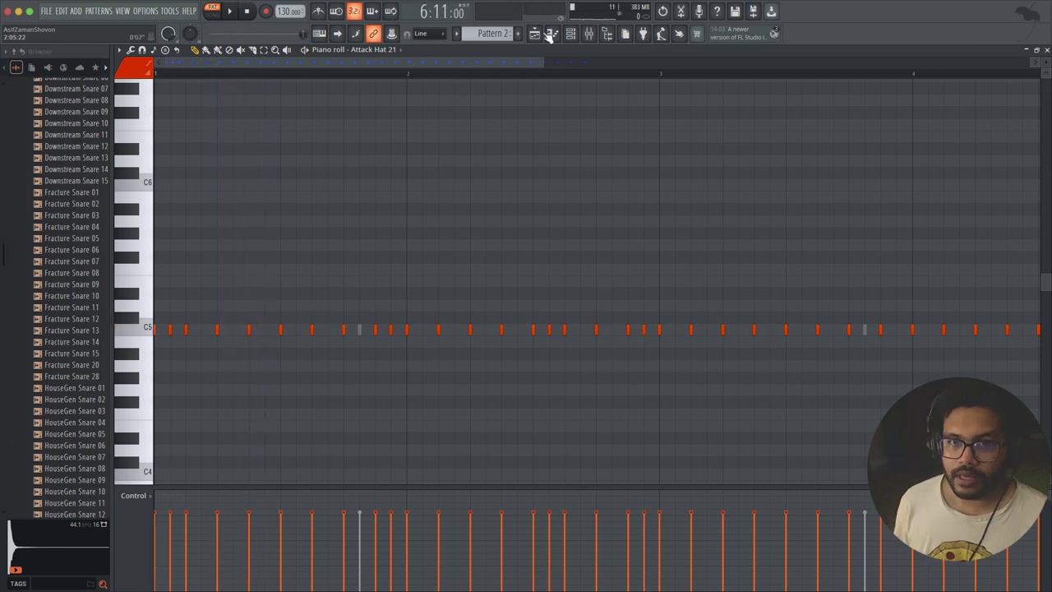
left_click(549, 35)
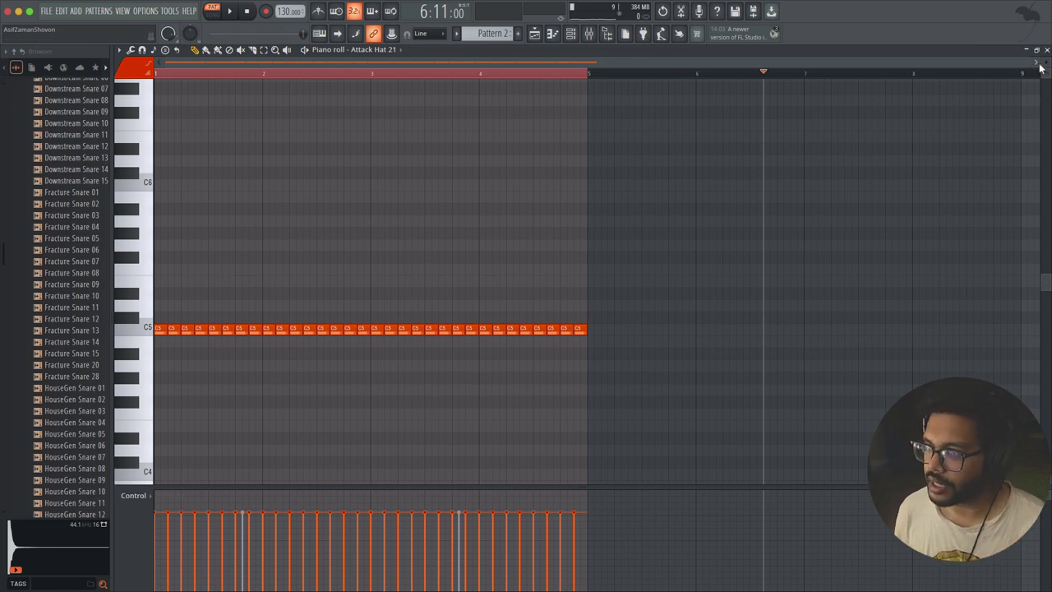
Try shortening the C5 note at step 11 of bar 1 to one step, and undo that change.
left_click_drag(1028, 62, 415, 103)
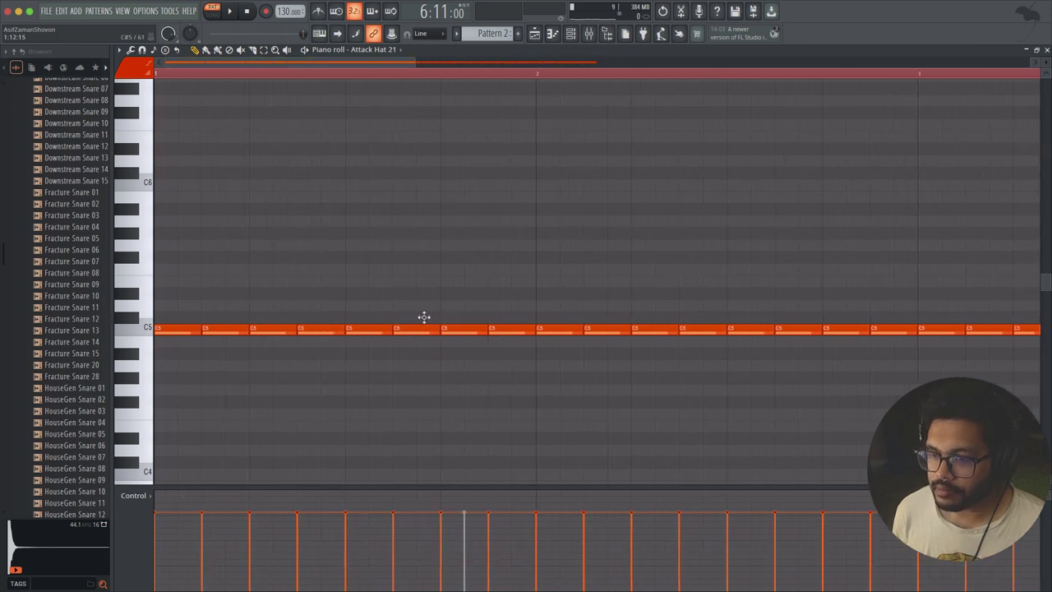
left_click_drag(427, 326, 390, 328)
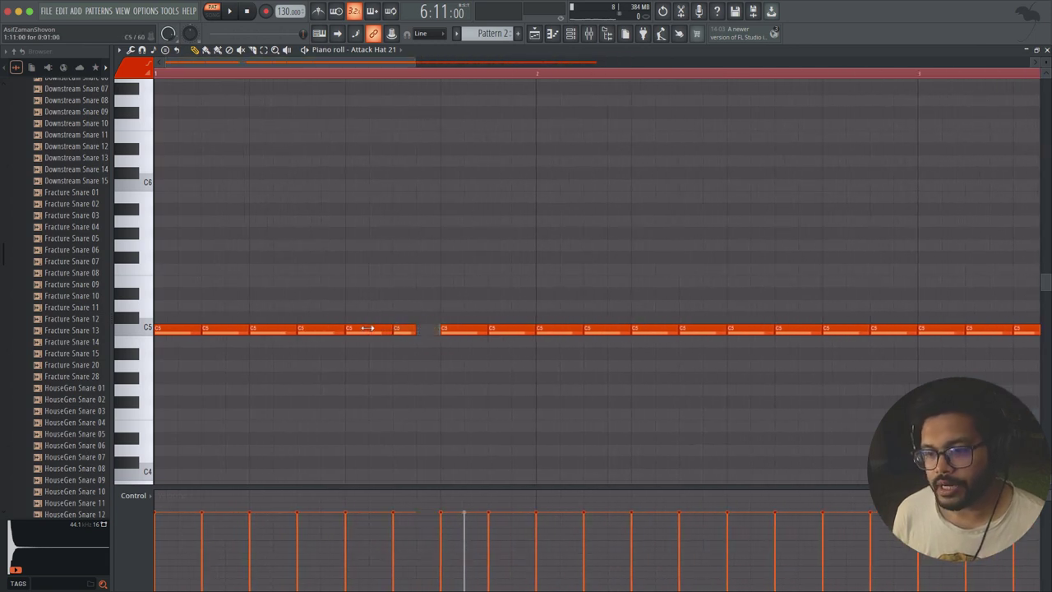
key("ctrl+z")
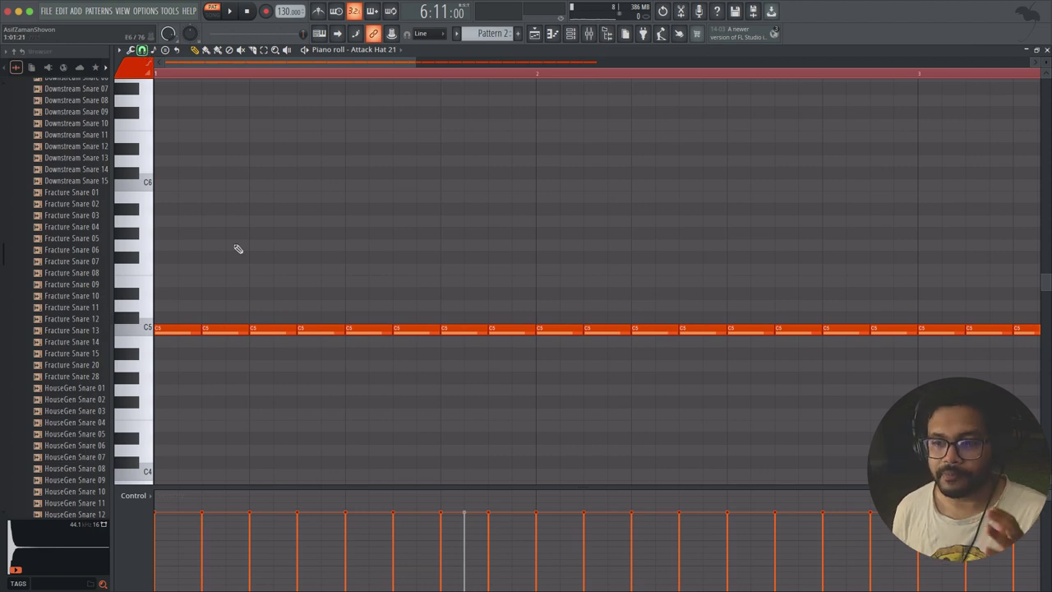
mouse_move(213, 329)
left_mouse_down()
mouse_move(241, 324)
mouse_move(188, 323)
mouse_move(232, 319)
mouse_move(213, 319)
left_mouse_up()
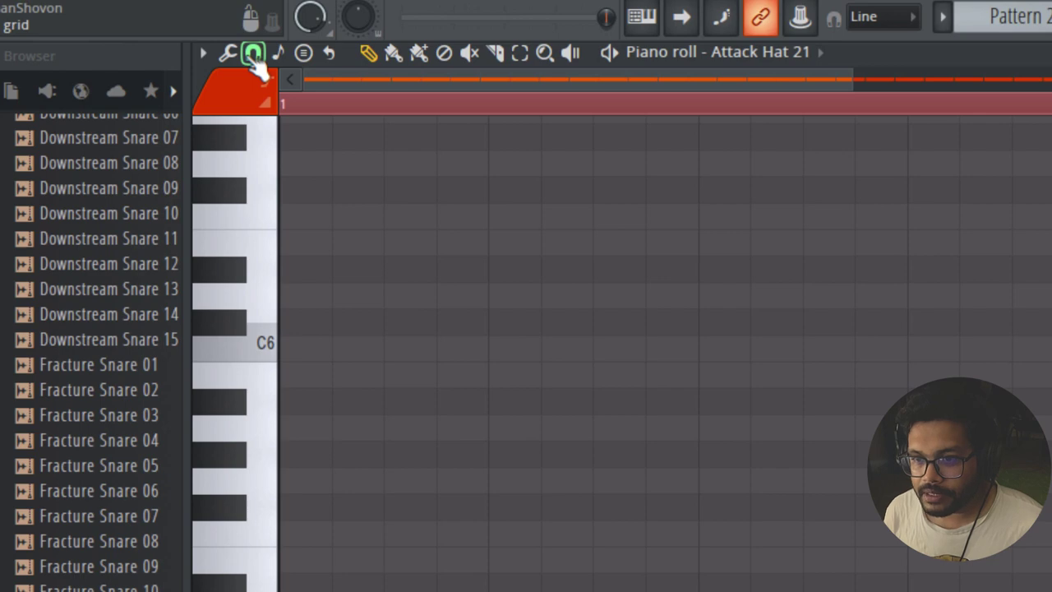
Set the piano roll snap to 1/2 step, replace the C5 at step 3 of bar 1 with half-step notes, and play them.
left_click(251, 56)
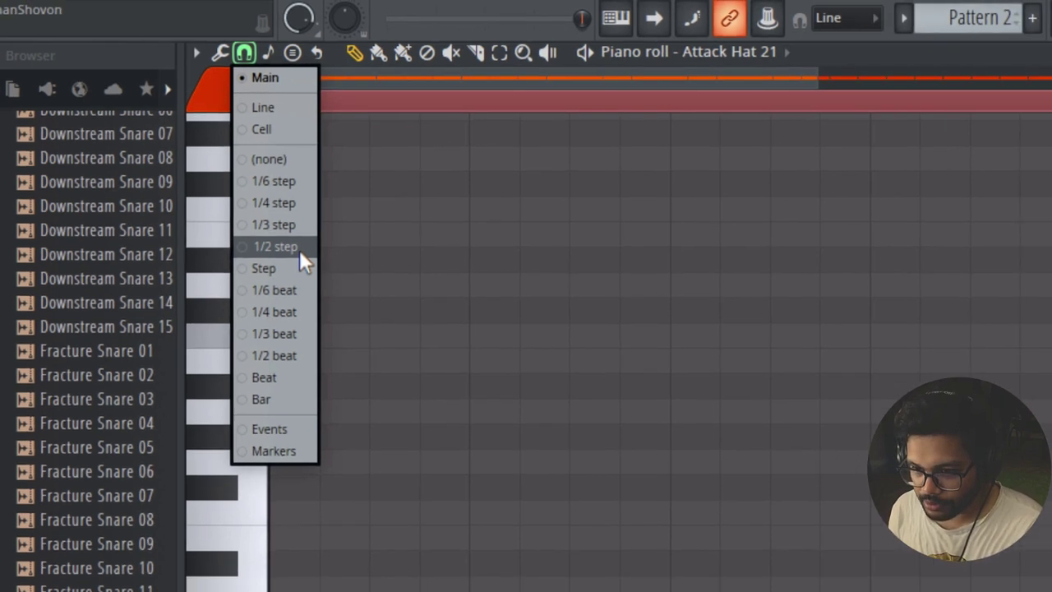
left_click(311, 260)
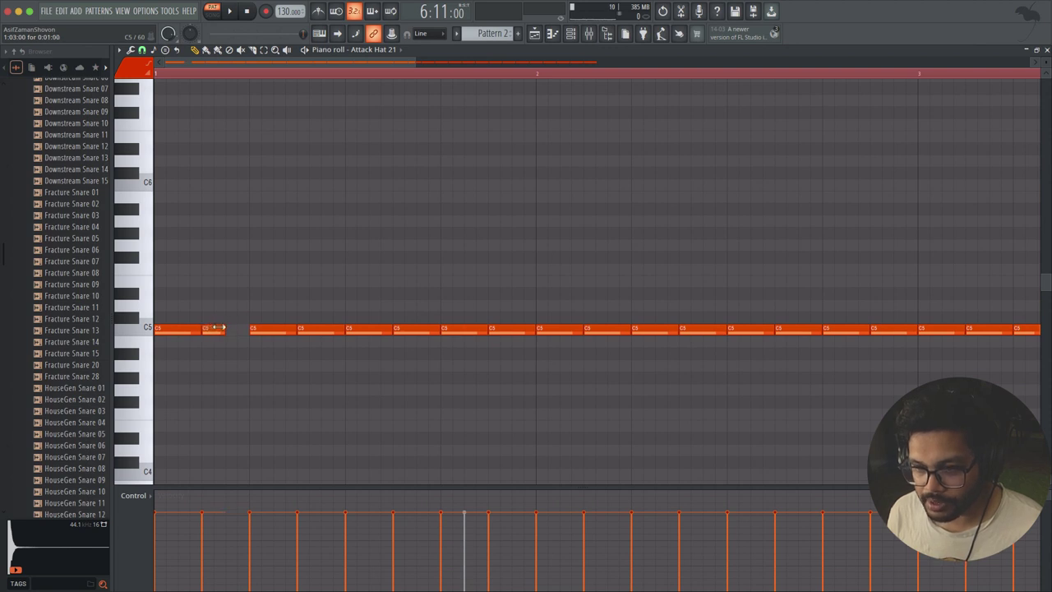
left_click(217, 329)
left_click(228, 329)
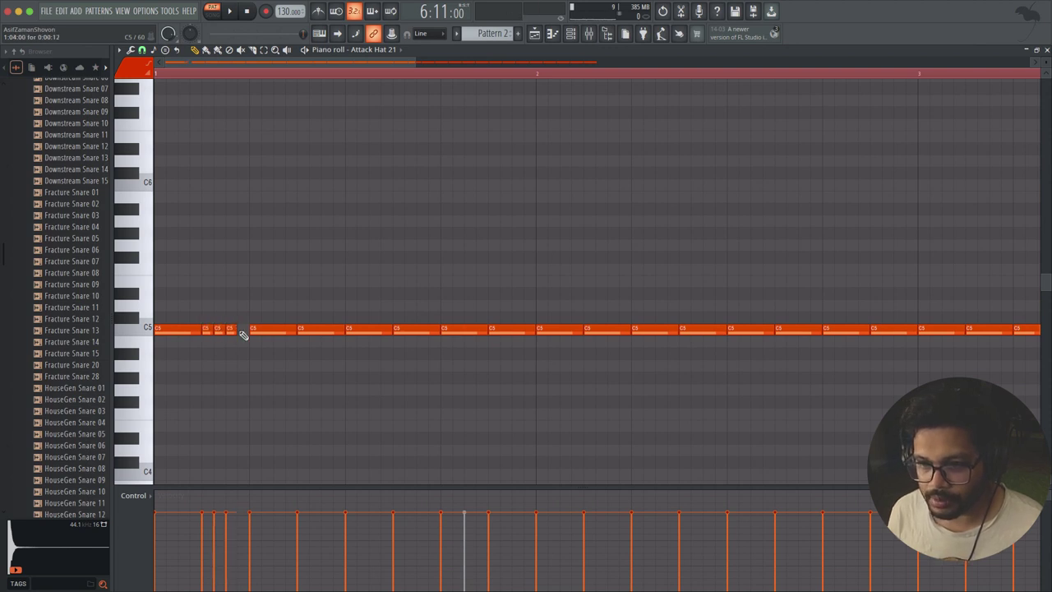
left_click(240, 328)
key("space")
key("space")
Set the snap to 1/4 step, fill the space of the C5 at step 3 of bar 1 with eight quarter-step notes, and play them.
left_click(142, 50)
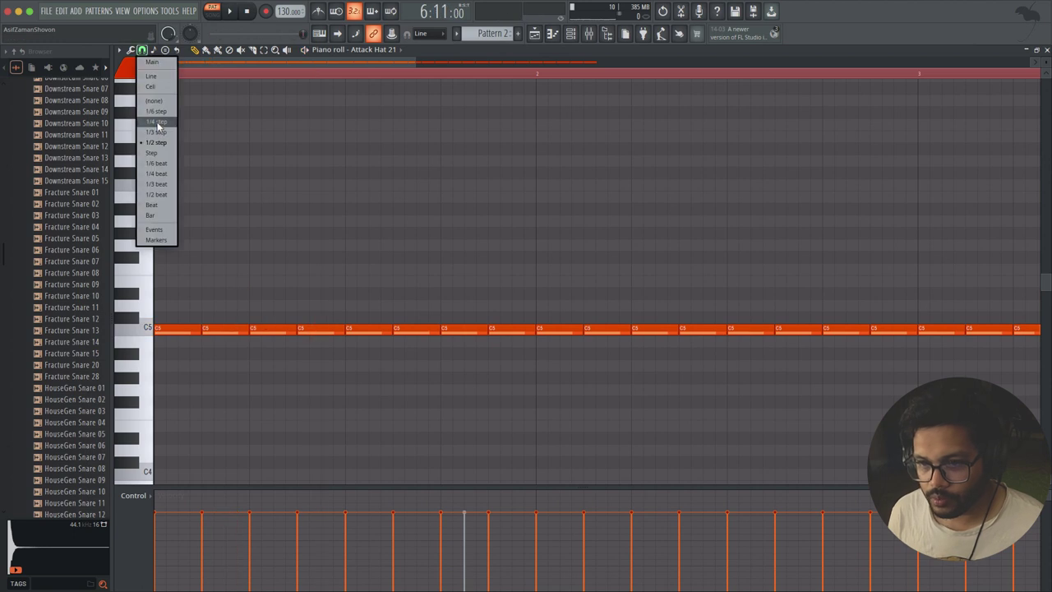
left_click(160, 124)
left_click_drag(245, 327, 203, 323)
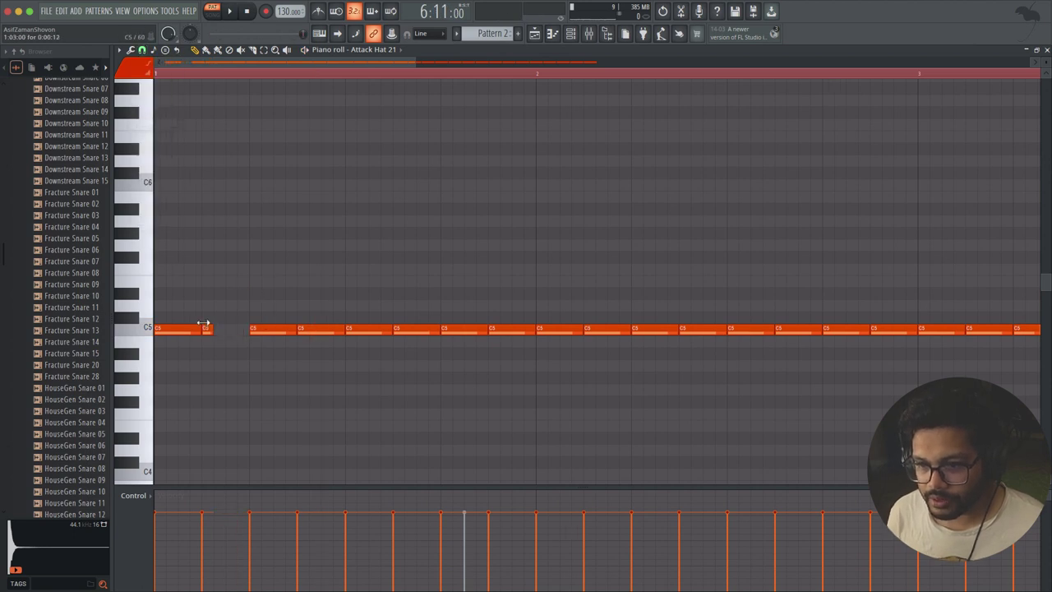
left_click(212, 332)
left_click(217, 331)
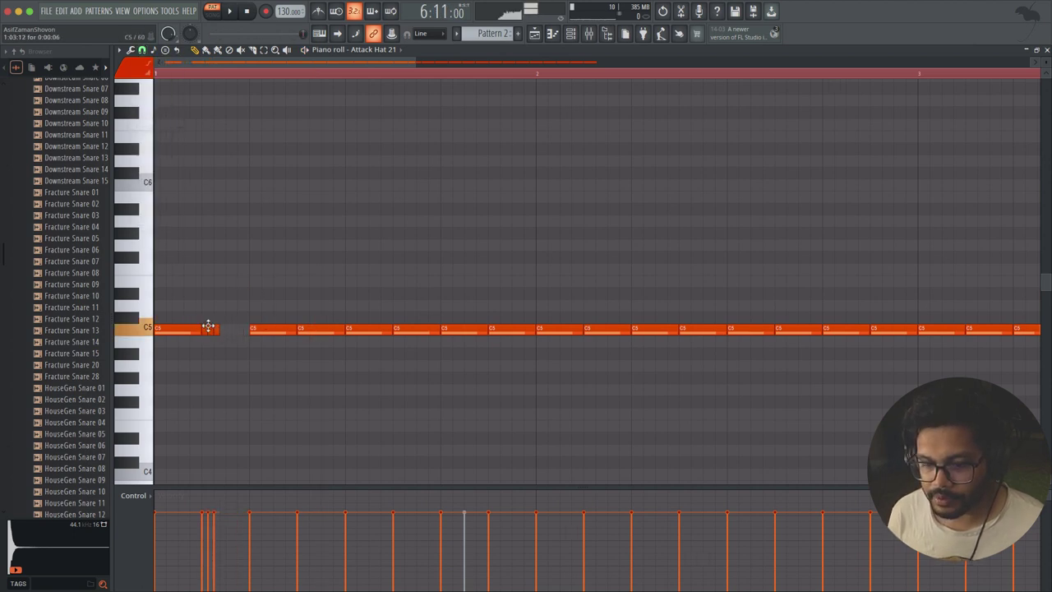
left_click_drag(227, 330, 244, 331)
left_click(222, 339)
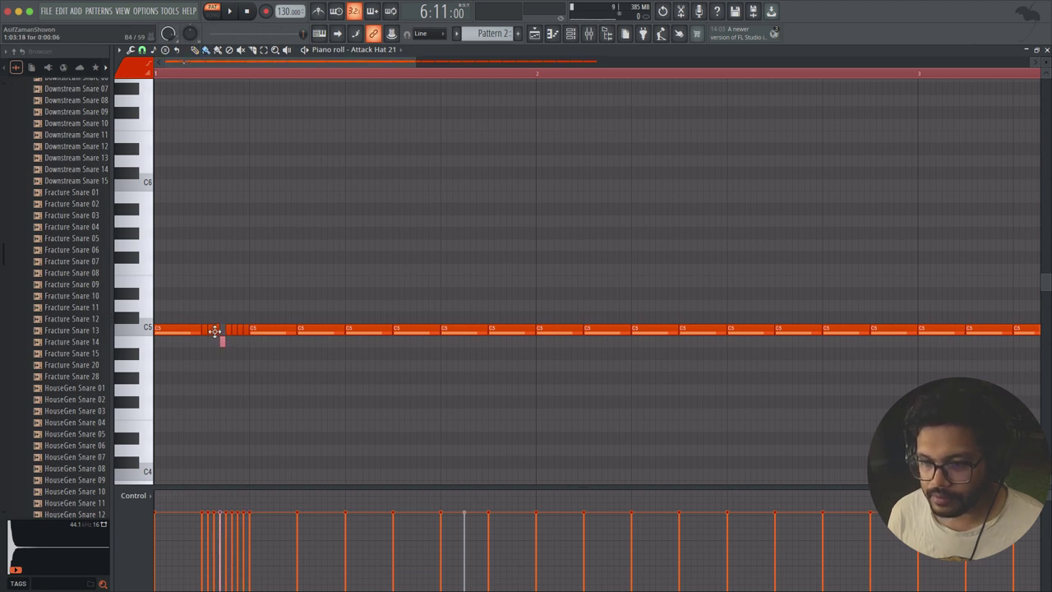
key("space")
key("space")
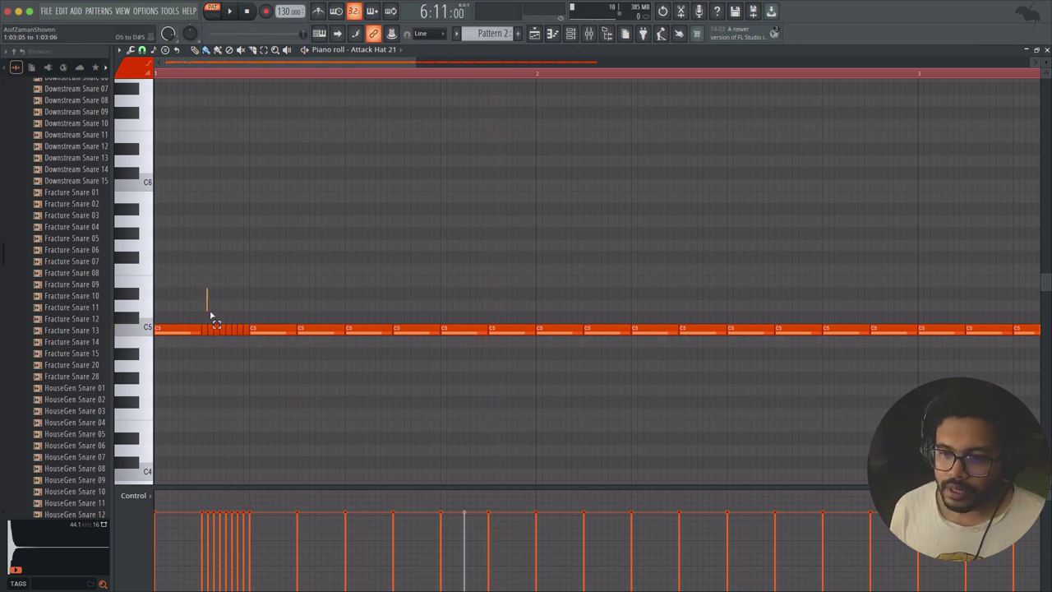
Delete the eight quarter-step C5 notes and draw a single two-step C5 at step 3 of bar 1 instead.
left_click_drag(207, 289, 246, 359)
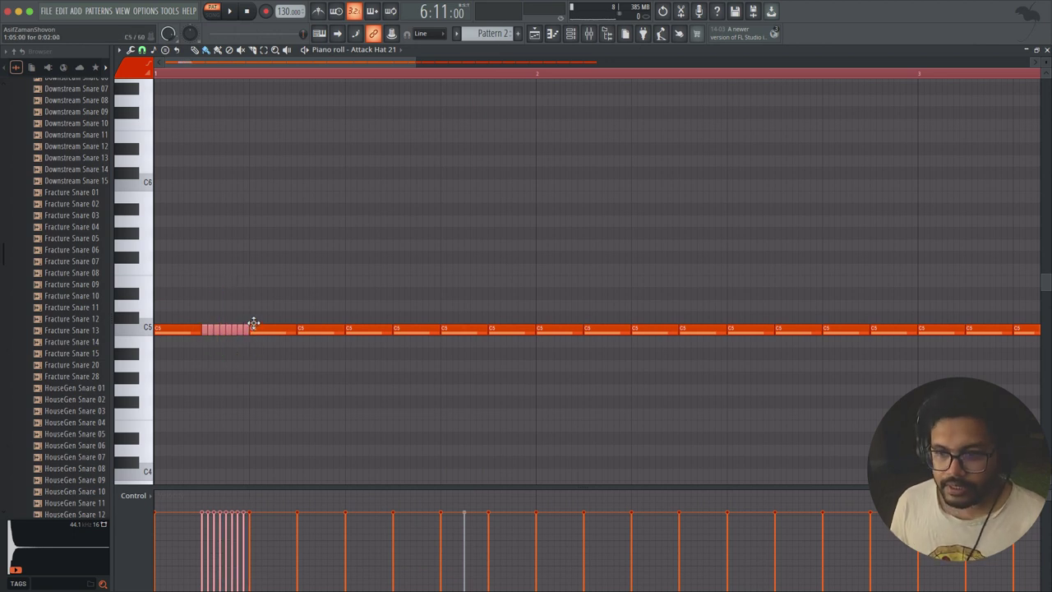
key("Delete")
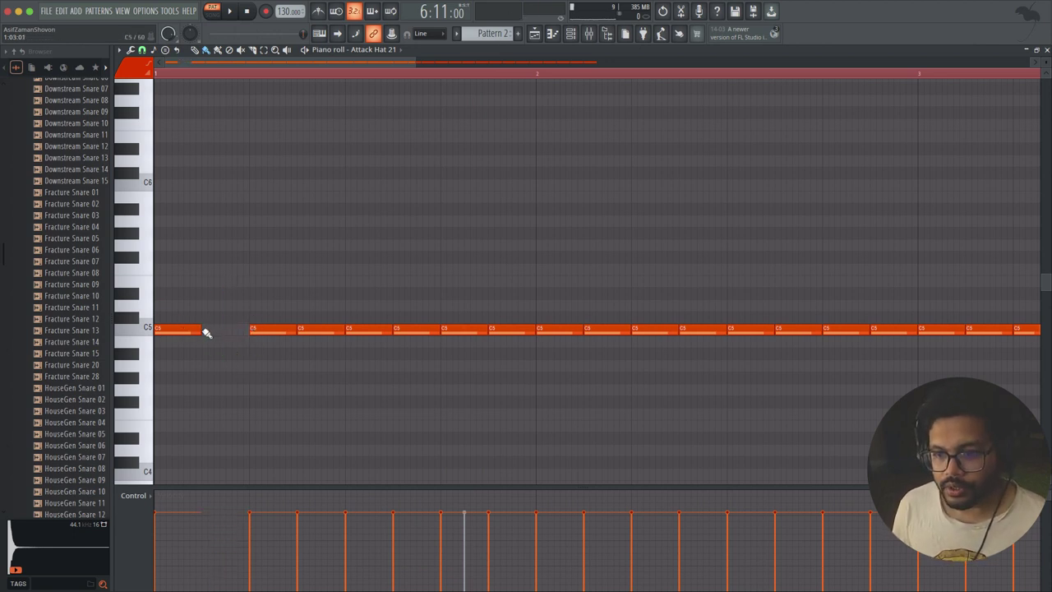
left_click(207, 330)
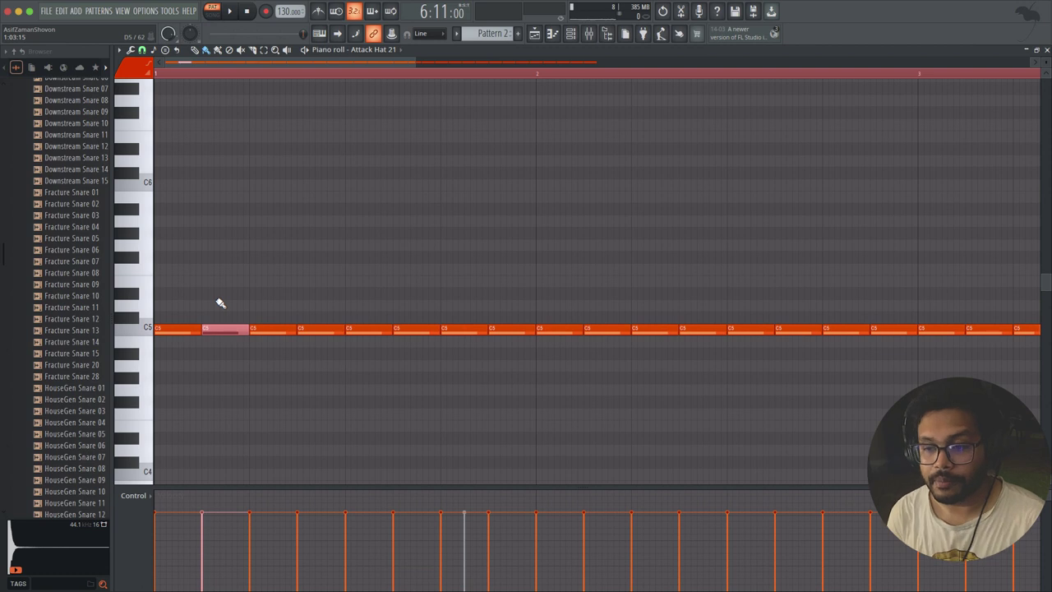
left_click(219, 301, "super")
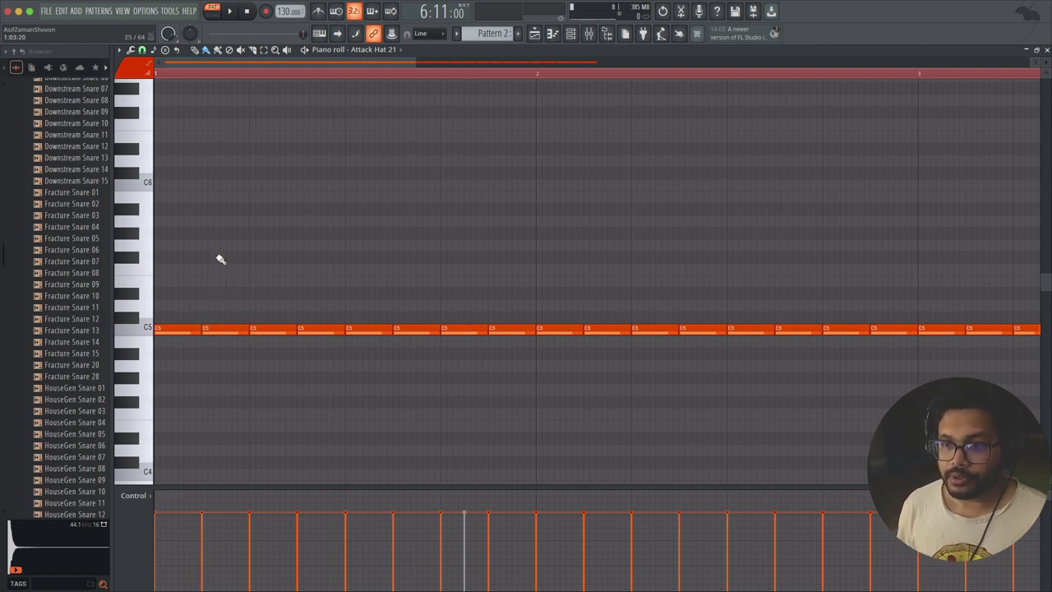
Select the last C5 of bar 1, chop it into quarter-step notes, and undo the chop.
left_click_drag(416, 63, 564, 195)
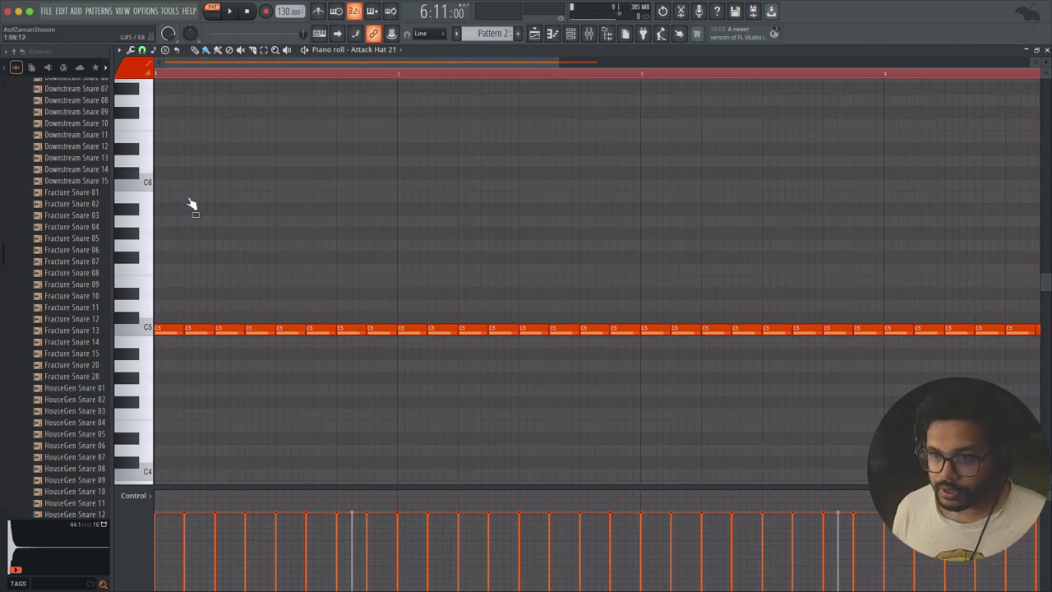
left_click_drag(381, 313, 393, 395)
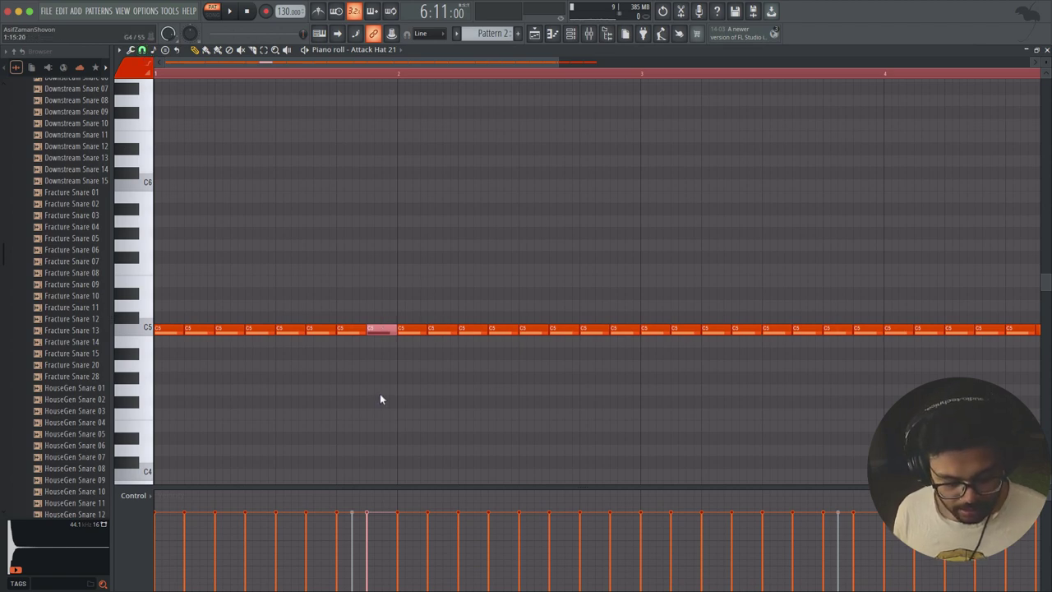
key("ctrl+u")
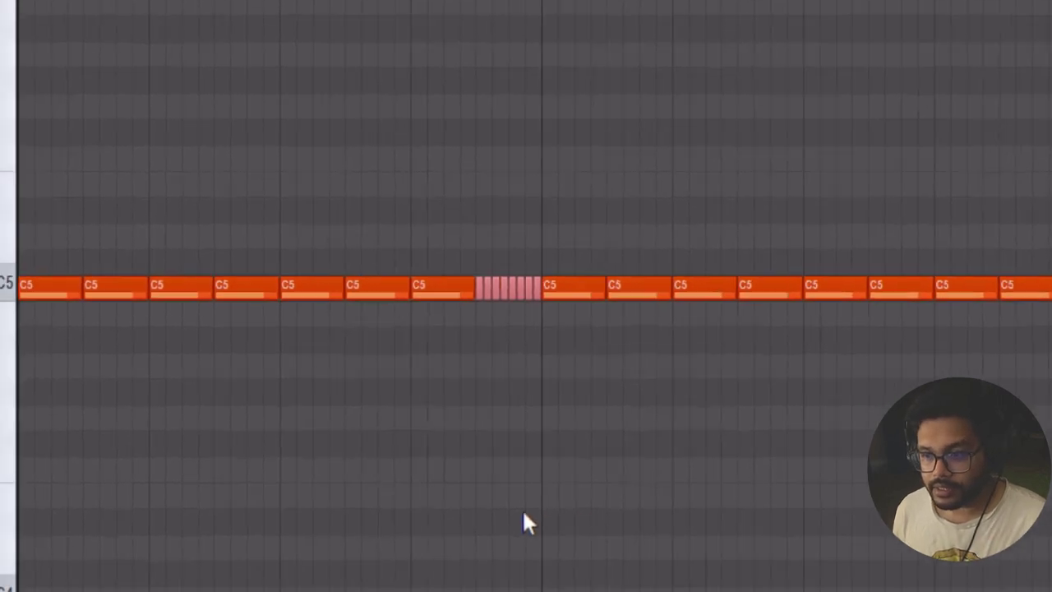
key("ctrl+z")
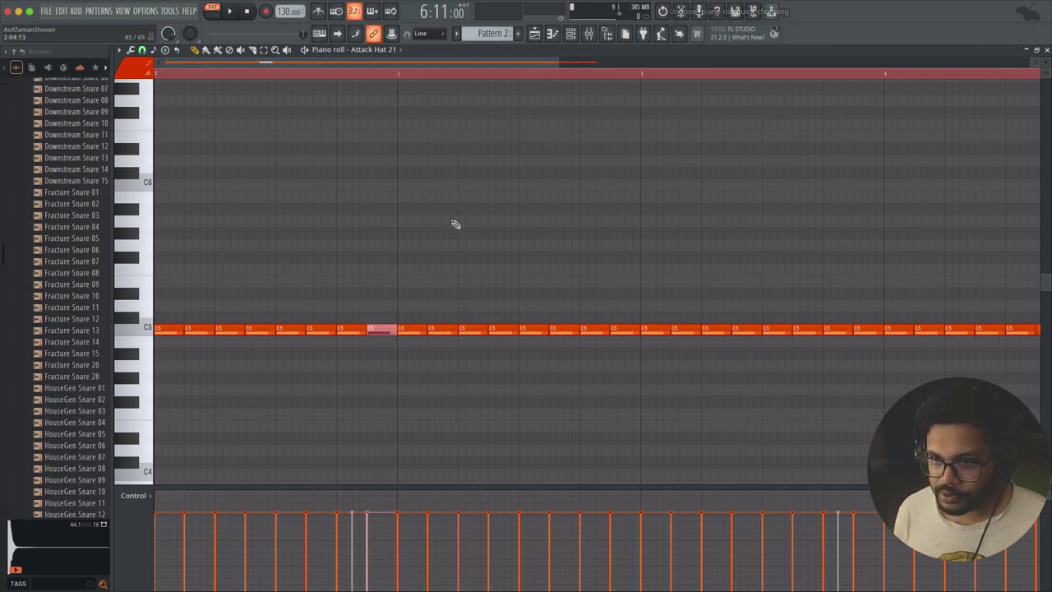
Set the snap to 1/3 step, chop the last C5 of bar 1 into third-step notes, and undo the chop.
left_click(142, 50)
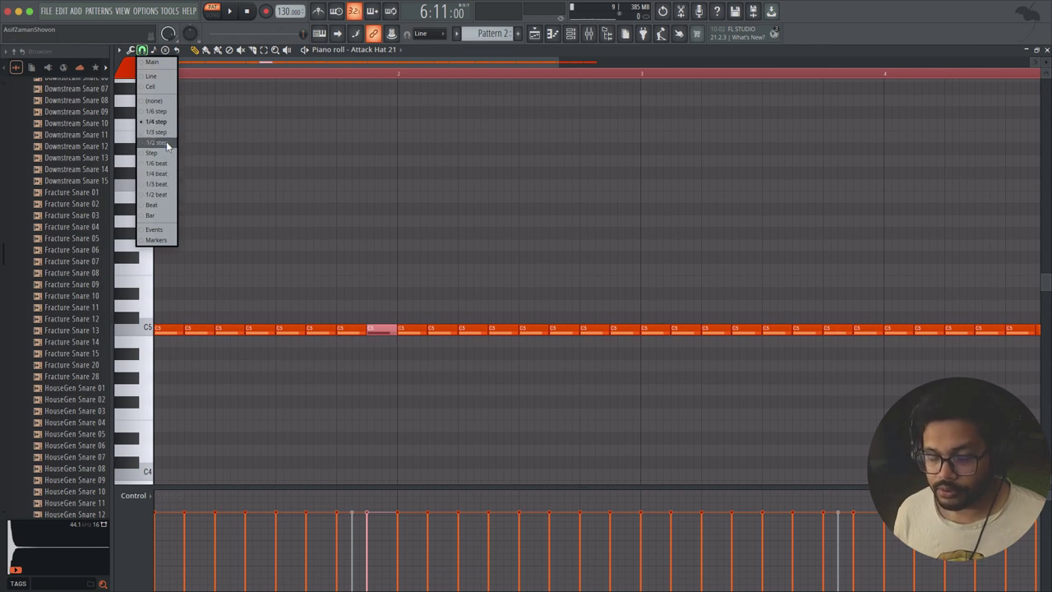
left_click(166, 143)
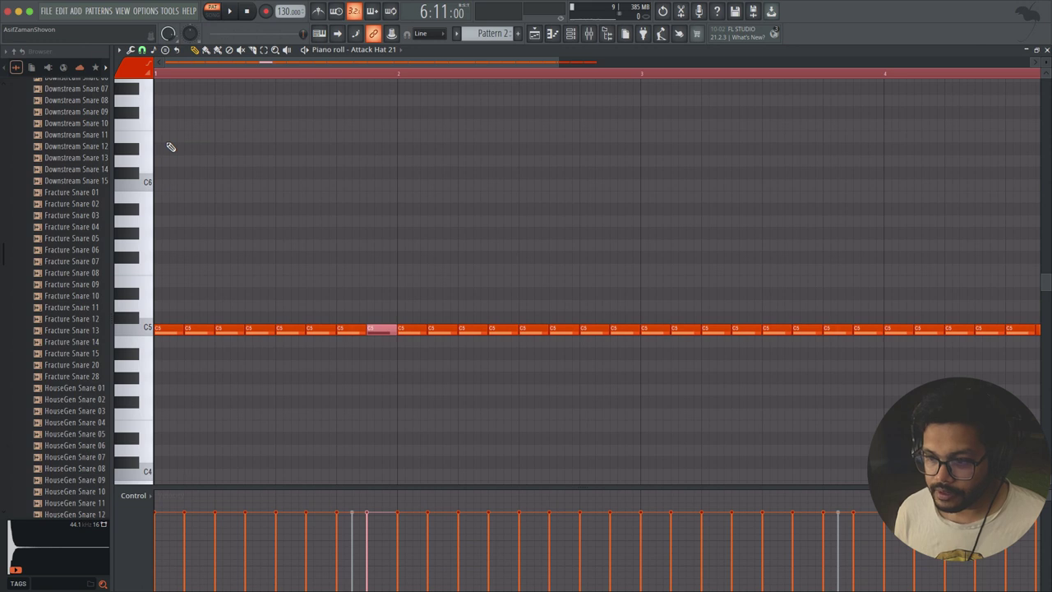
key("ctrl+u")
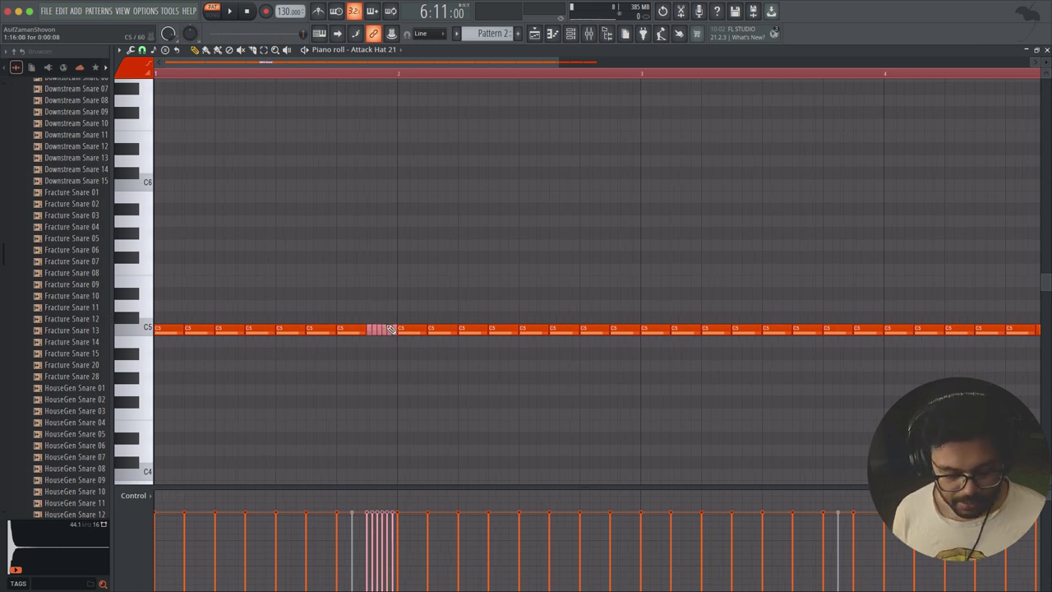
key("ctrl+z")
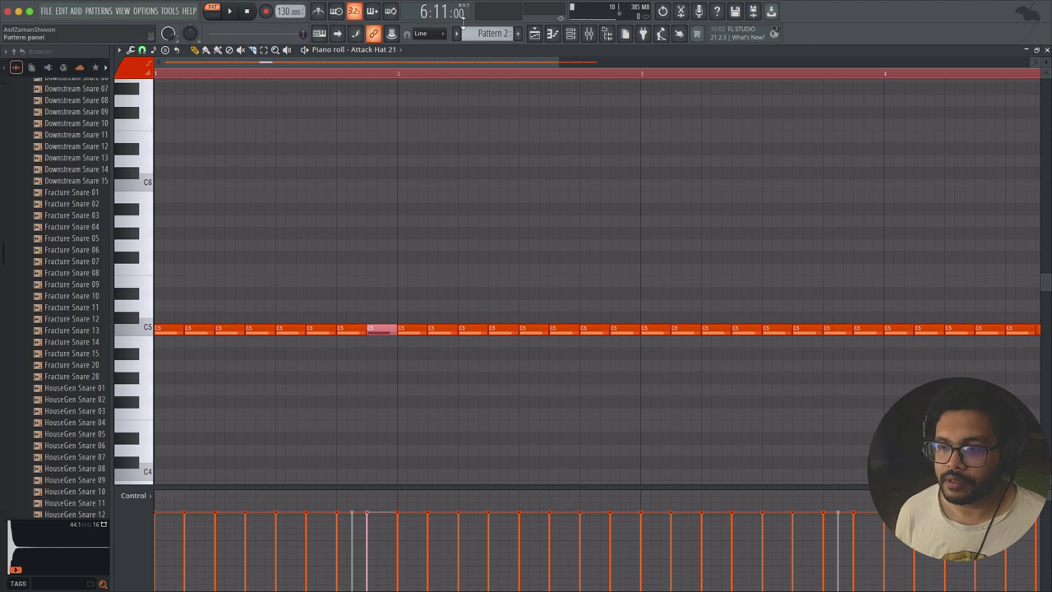
Unsolo the Attack Hat 21 channel in the Channel rack so all drums sound, and play the pattern from its piano roll.
left_click(566, 35)
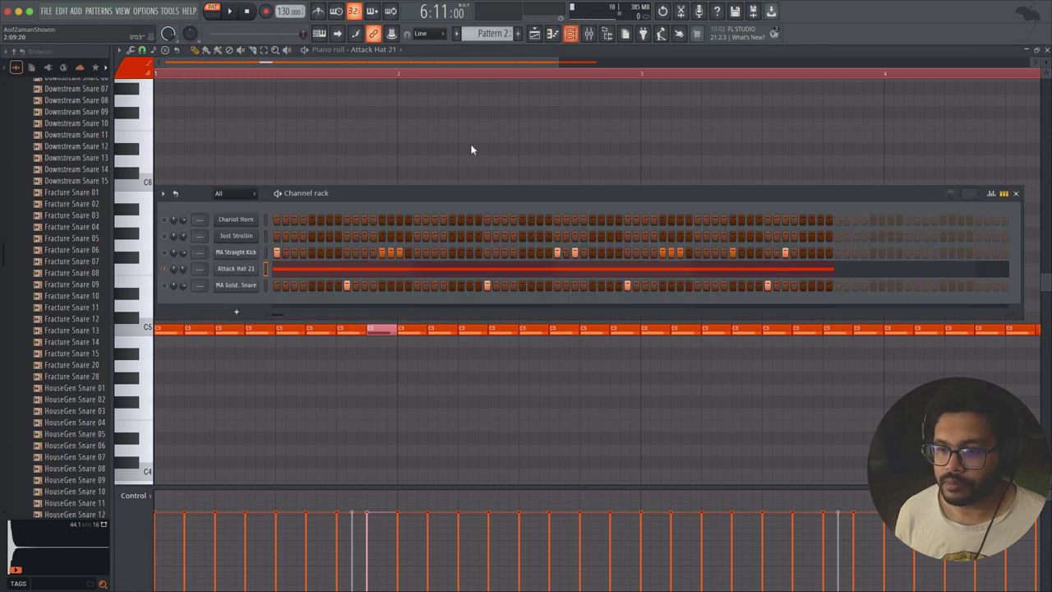
right_click(167, 274)
left_click(507, 62)
key("space")
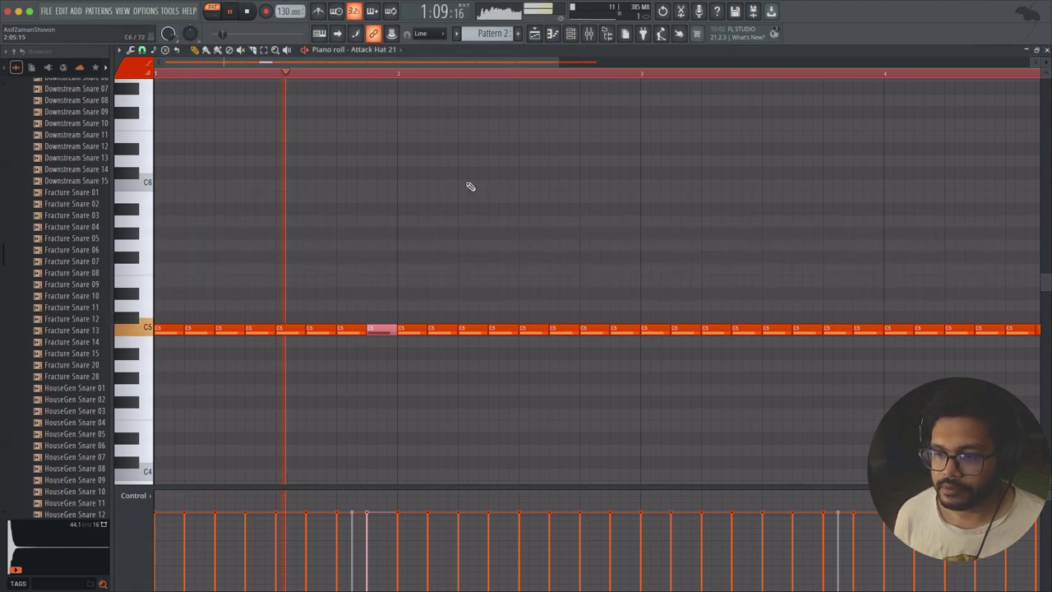
key("space")
Select the second-to-last C5 of bar 1, chop it into six third-step notes, and play the roll.
left_click(353, 329)
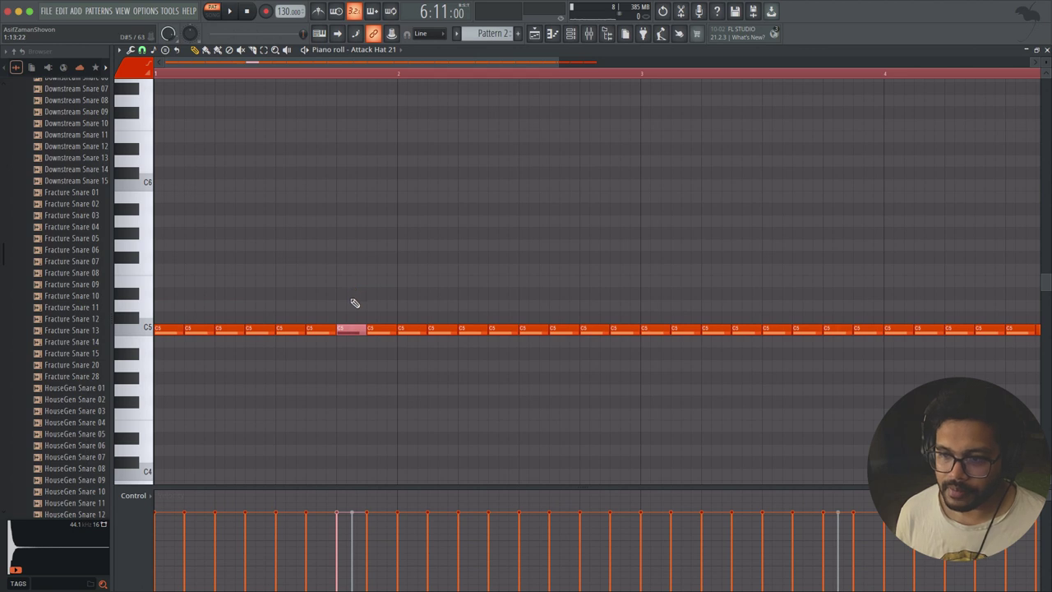
left_click_drag(346, 288, 354, 396)
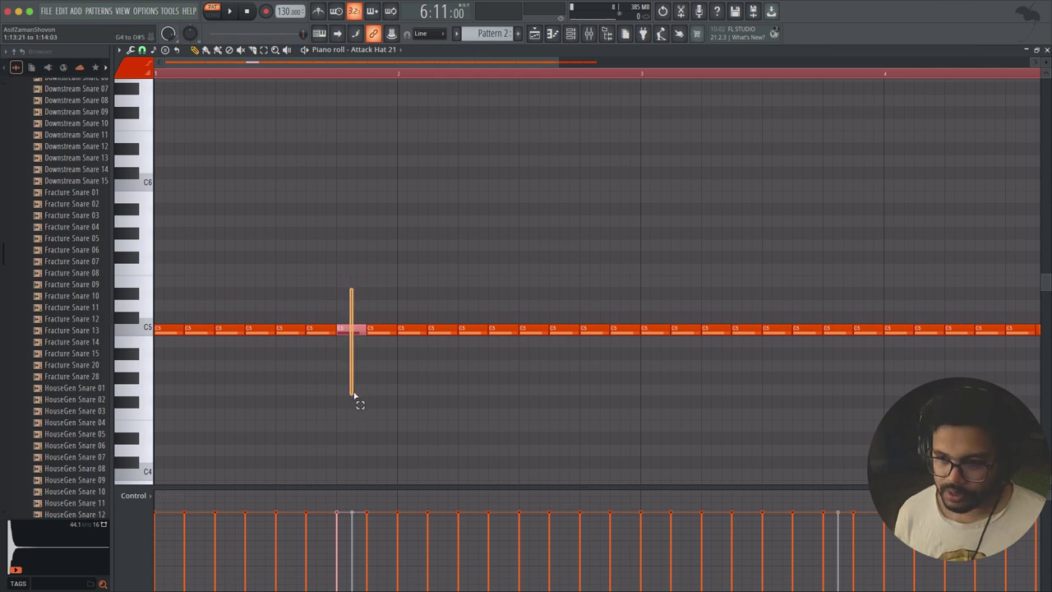
key("ctrl+u")
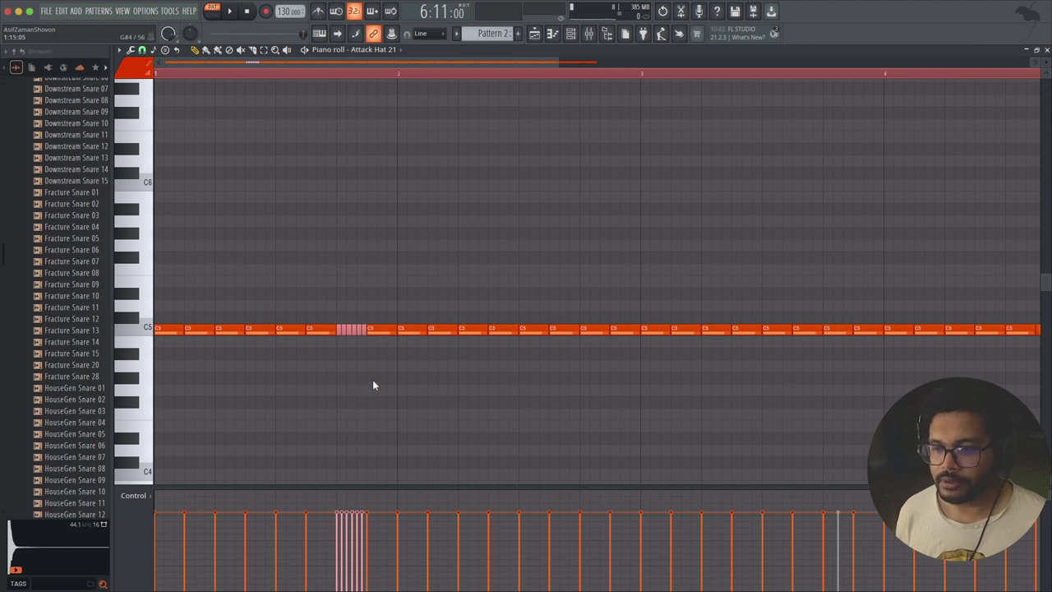
key("space")
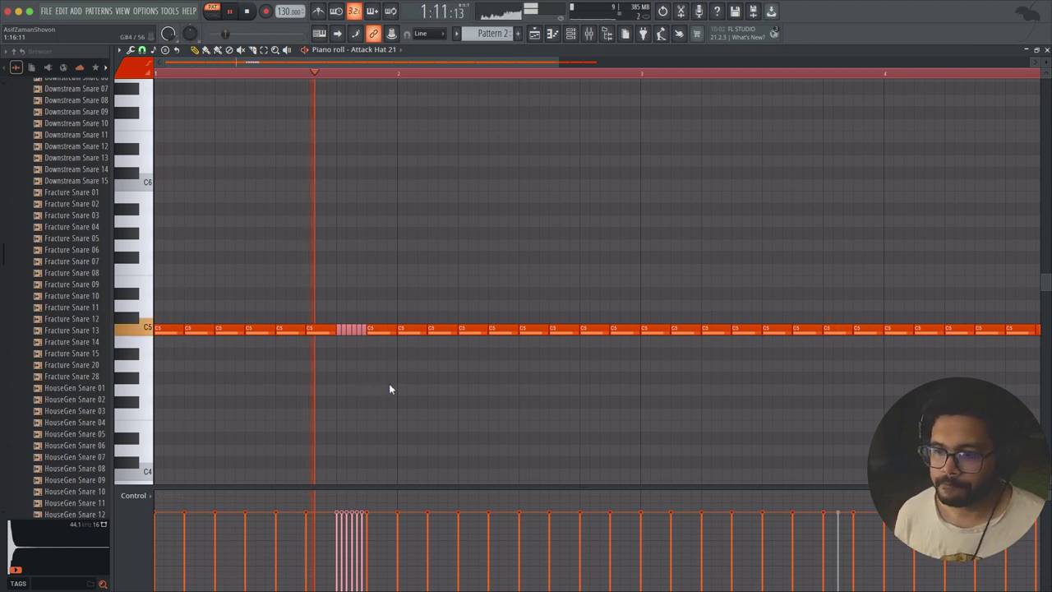
key("space")
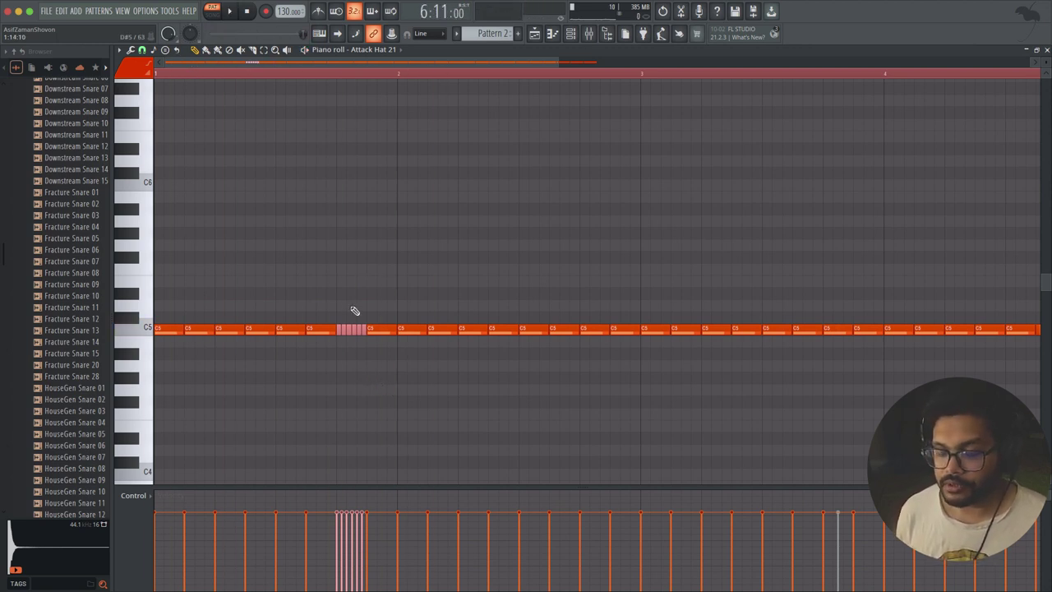
Show note pan in the control lane, pan the six roll notes progressively from hard right to hard left, and play them.
left_click(147, 496)
left_click(175, 516)
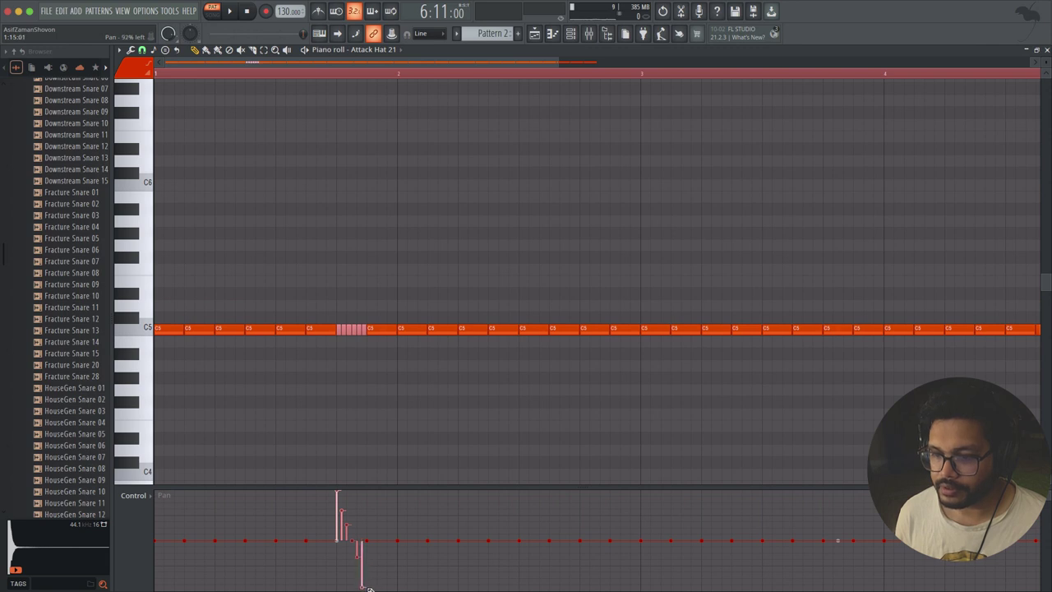
key("space")
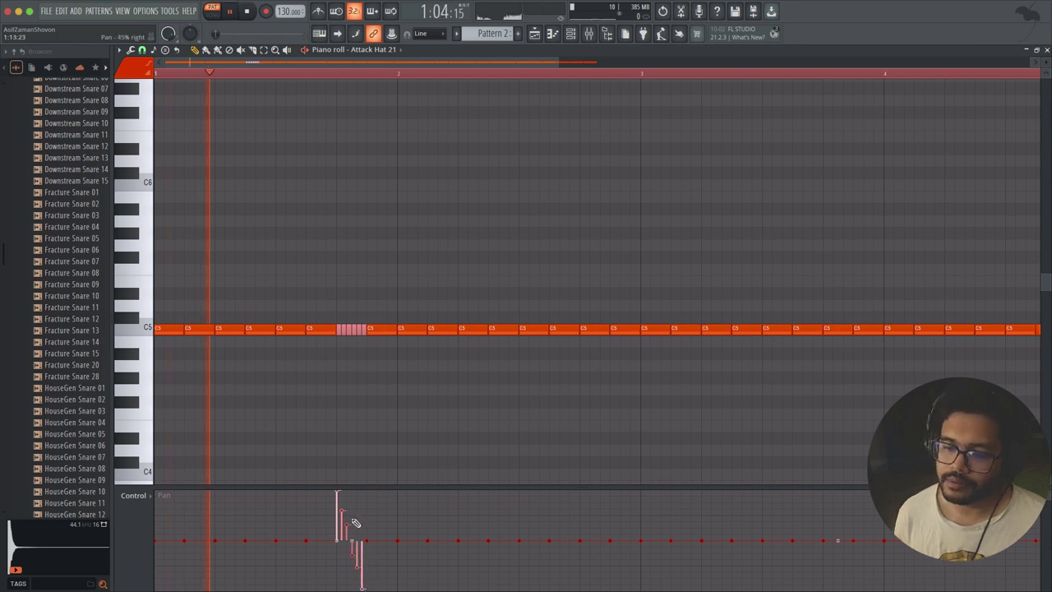
key("space")
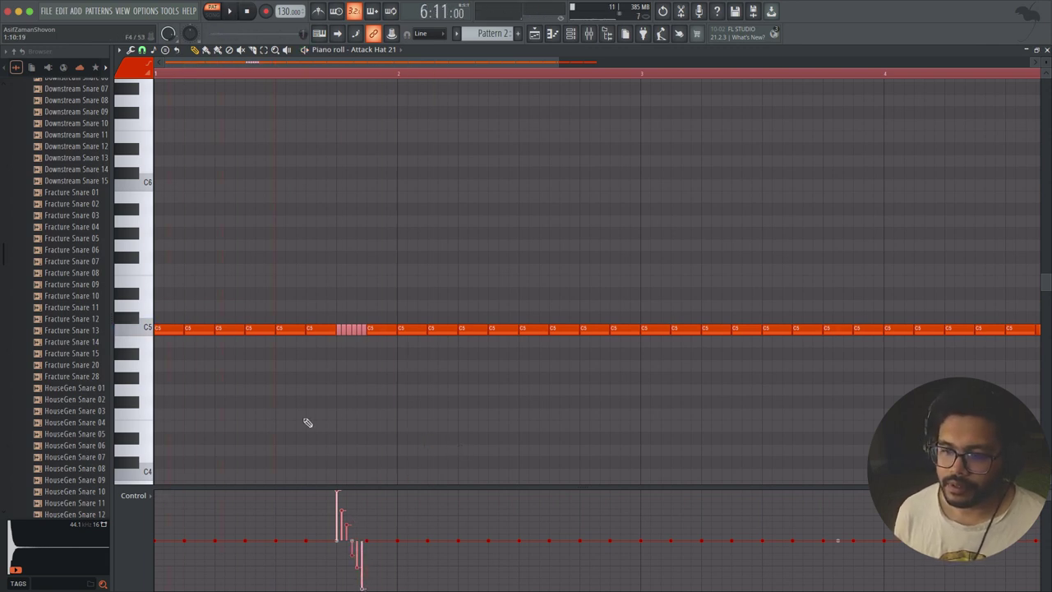
Deselect the roll, lower its second to sixth notes to A#4, G4, F4, D#4 and C#4, and play the falling roll.
left_click(372, 321, "super")
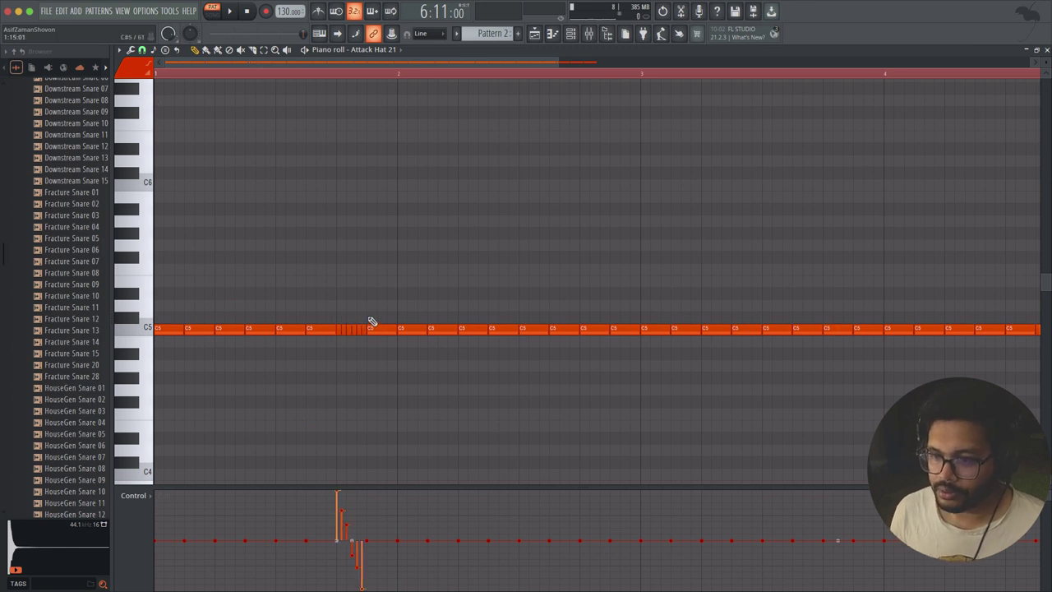
left_click_drag(337, 323, 344, 390)
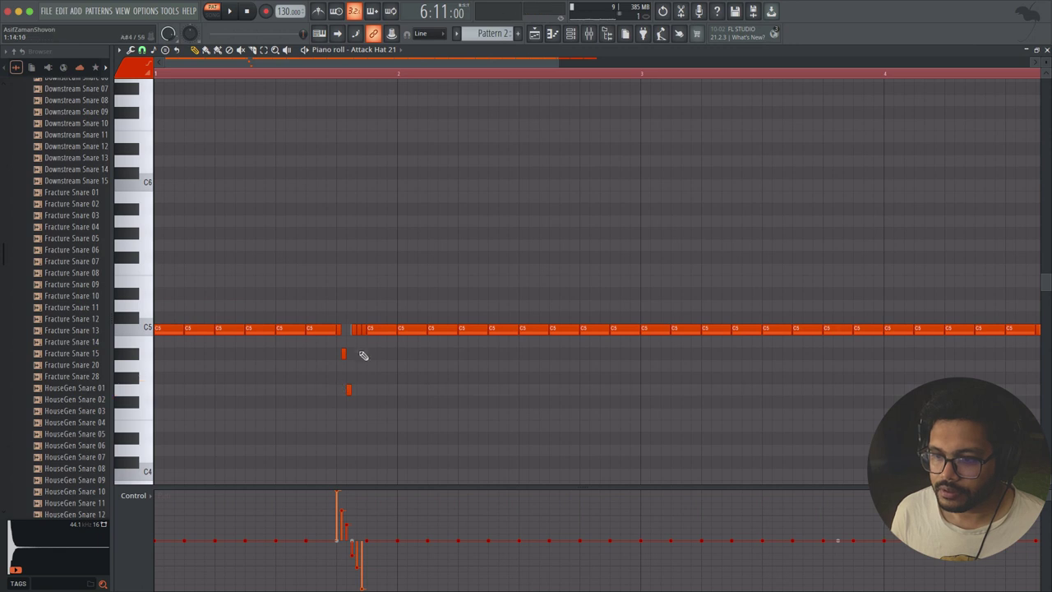
left_click_drag(346, 326, 348, 417)
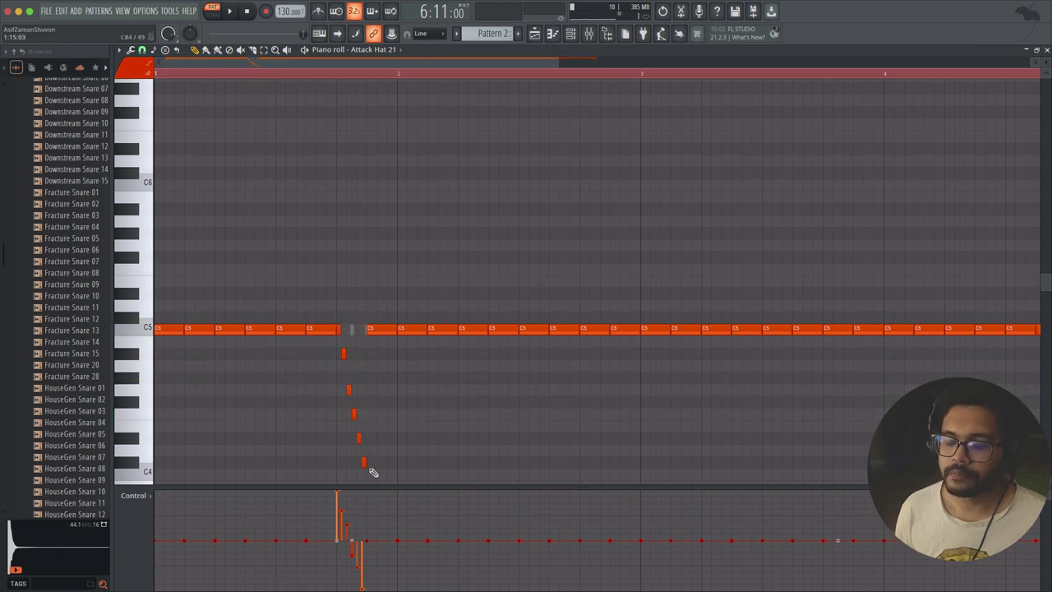
key("space")
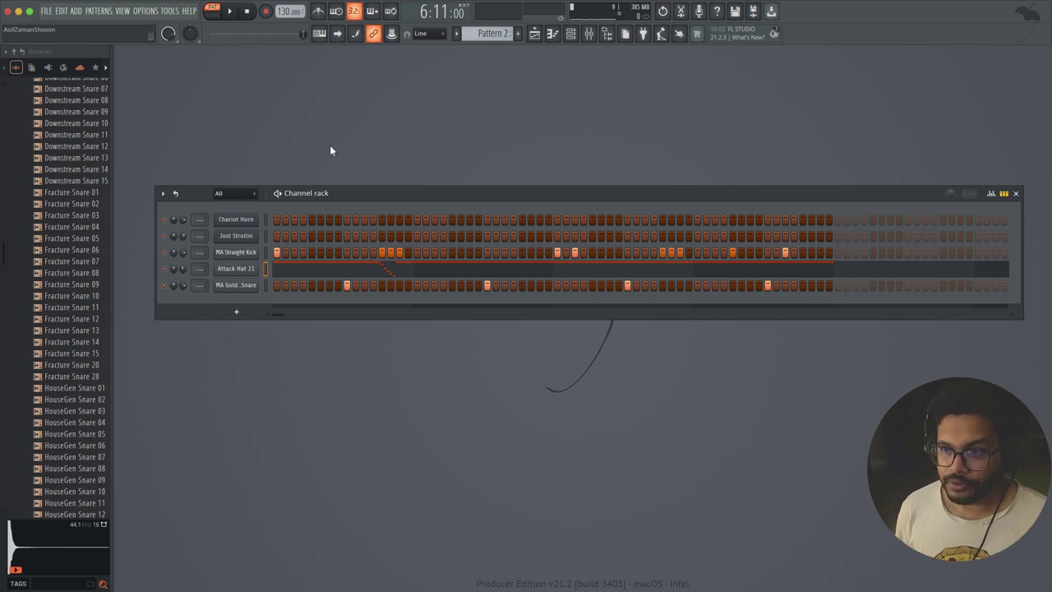
Switch to Pattern 3, open the Just Strollin piano roll, and draw a one-bar chord of C5, E5 and G5 in bar 1.
scroll(494, 34, "up", 1)
left_click(338, 237)
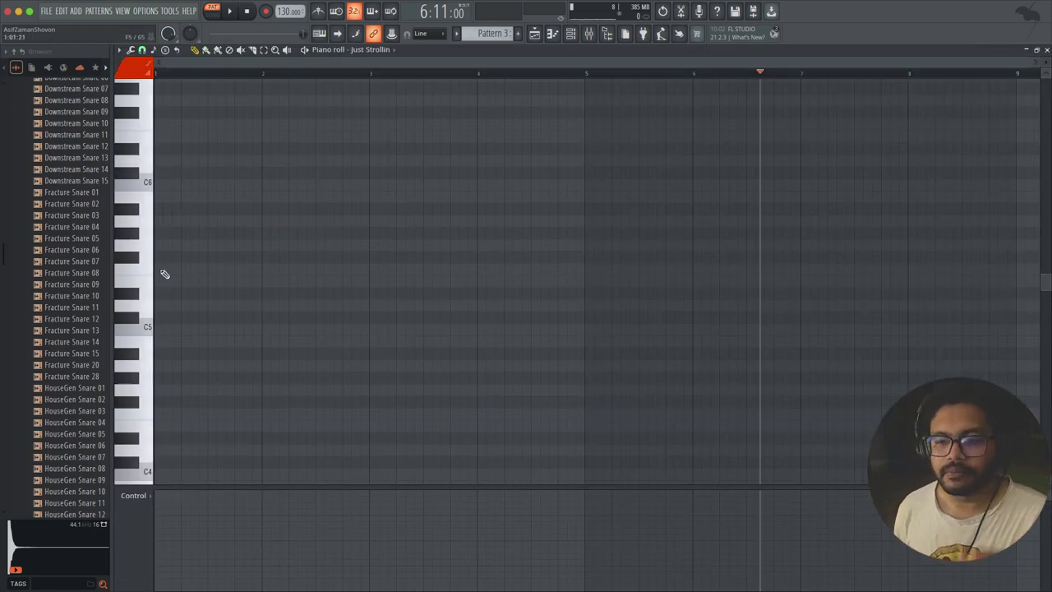
left_click(156, 327)
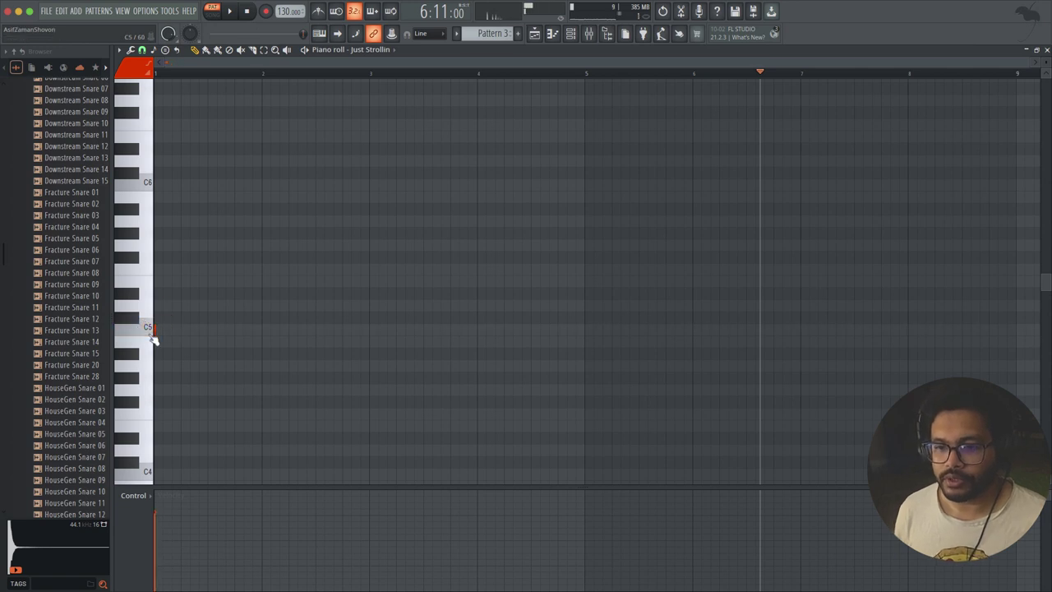
left_click(178, 327)
left_click(164, 281)
left_click(157, 245)
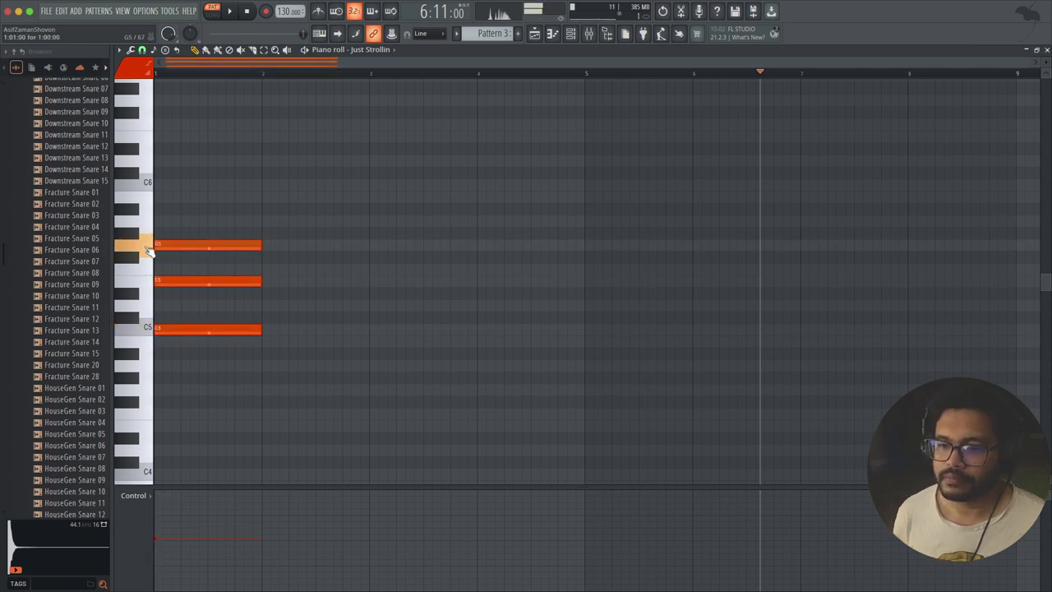
Draw one-bar chords of C5, F5 and A5 in bar 2 and D5, G5 and B5 in bar 3.
left_click(266, 329)
left_click(267, 269)
left_click(262, 221)
left_click(371, 305)
left_click(372, 246)
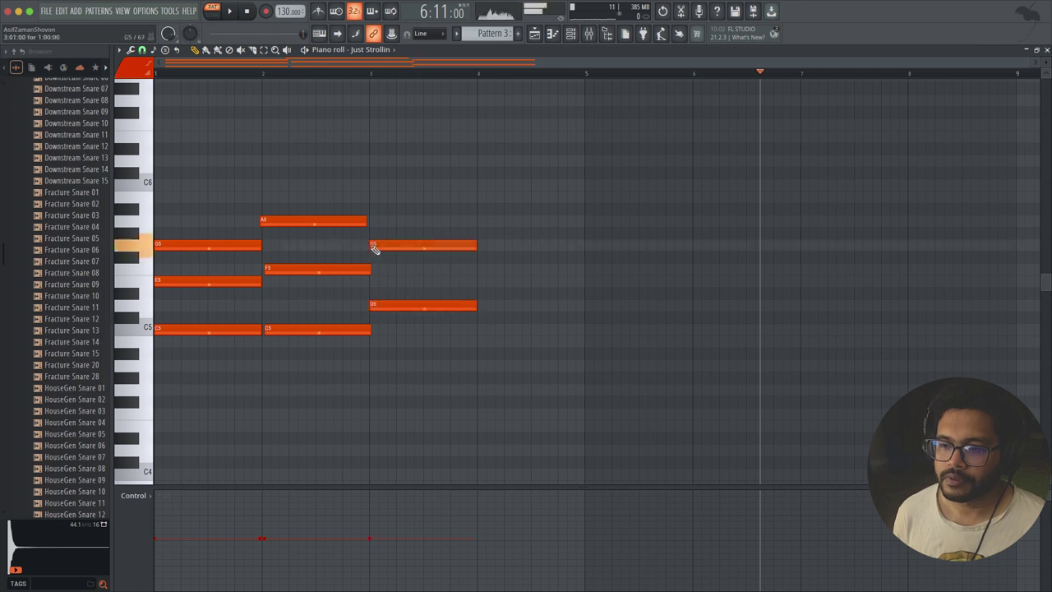
left_click(372, 197)
Draw a one-bar chord of C5, E5 and G5 in bar 4 and align all chord notes to the bar lines.
left_click(481, 329)
left_click(481, 282)
left_click(486, 245)
key("ctrl+a")
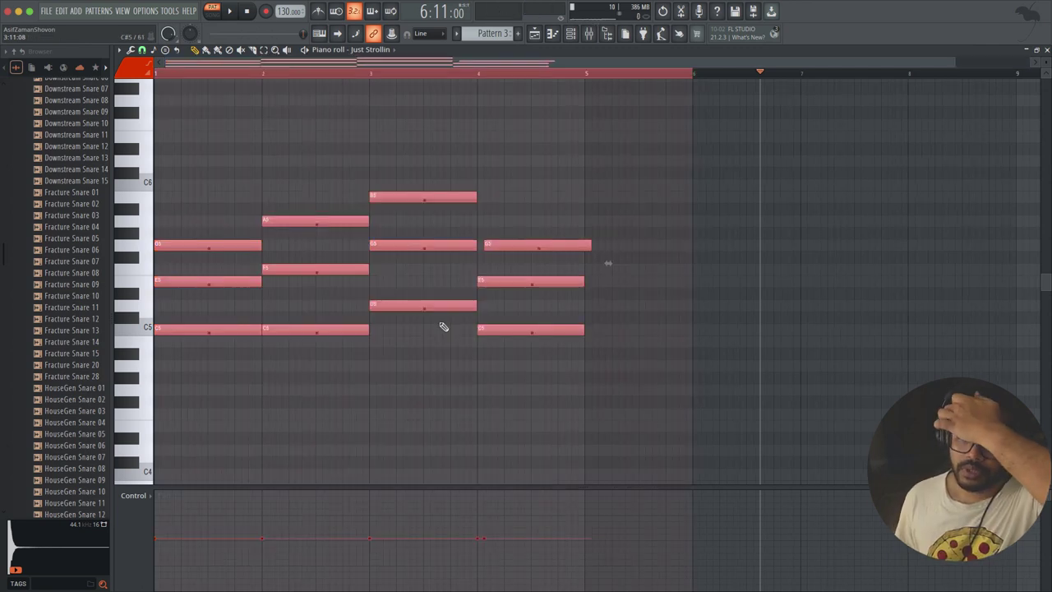
left_click(496, 274)
left_click_drag(500, 242, 493, 242)
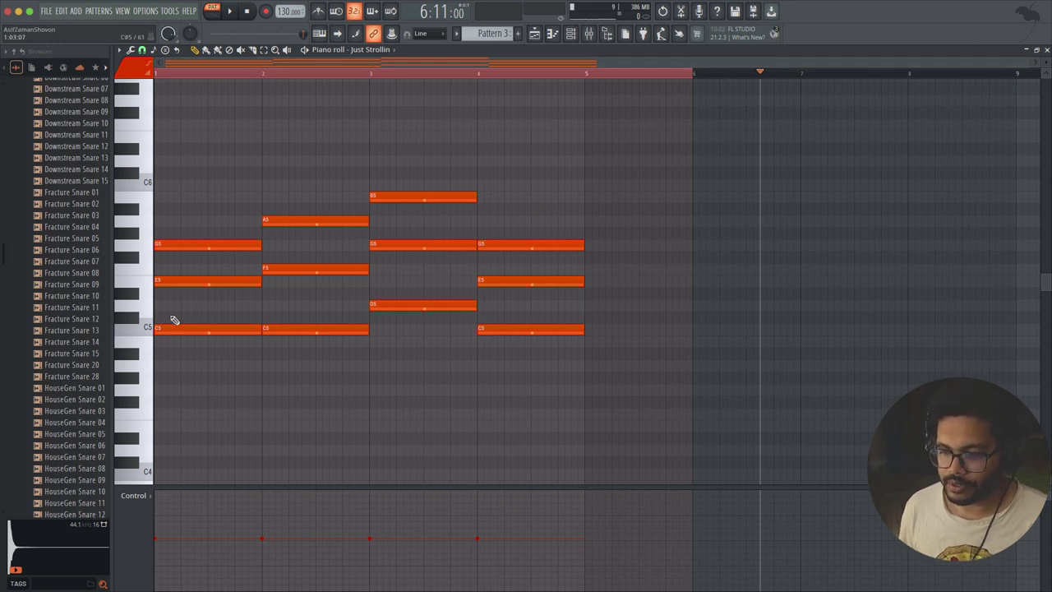
Show note velocity in the control lane and play the four-bar chord progression.
left_click(146, 499)
left_click(156, 526)
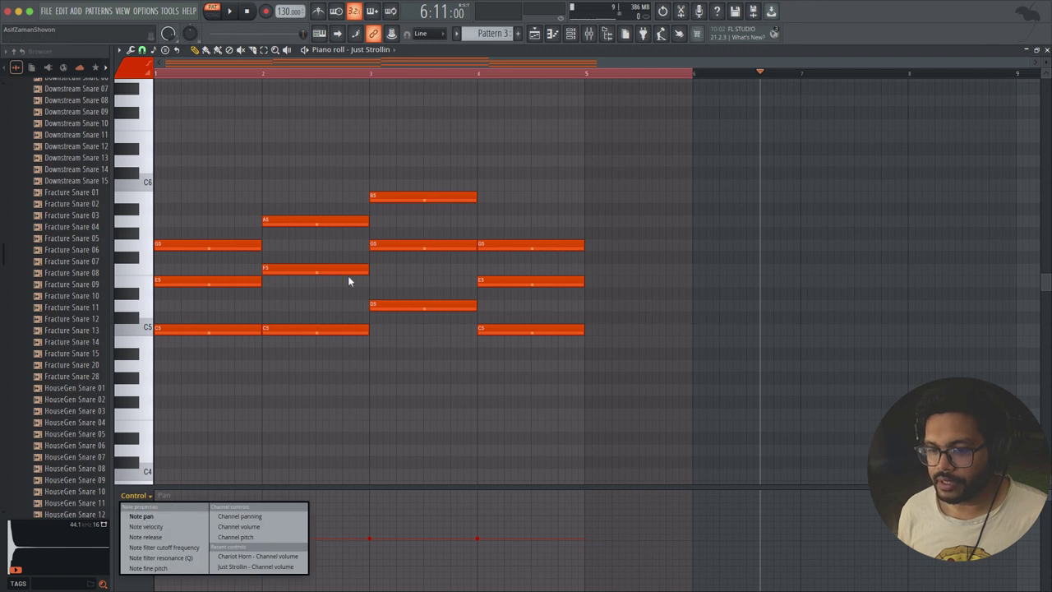
left_click(249, 13)
key("space")
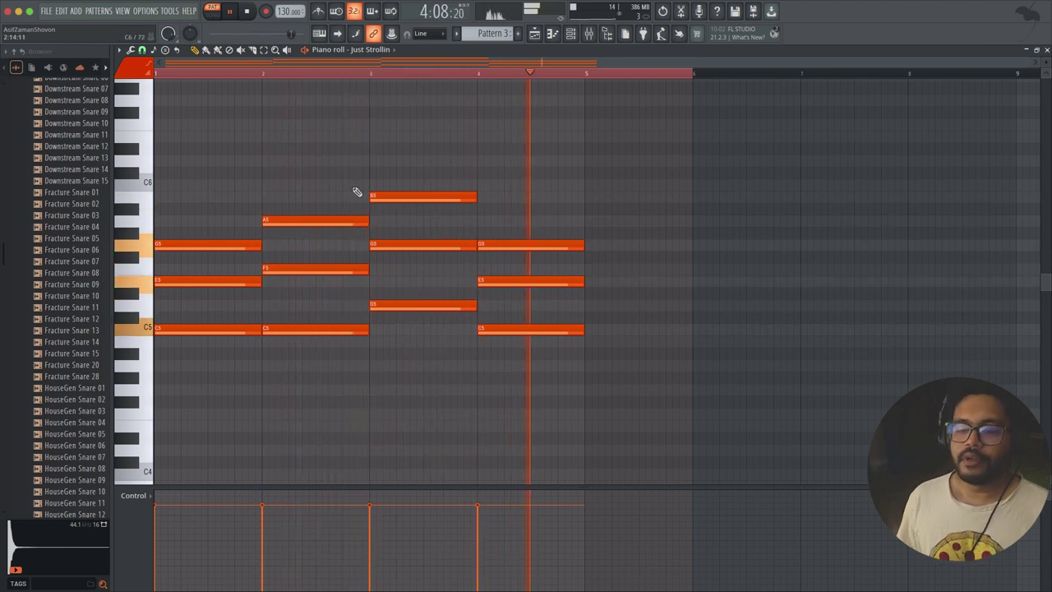
key("space")
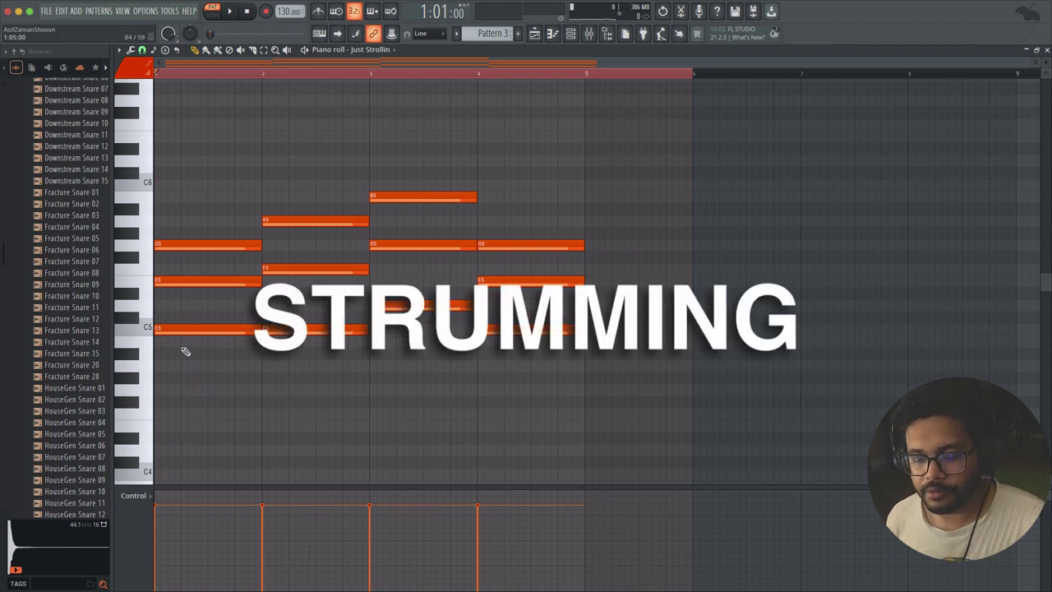
Select all chord notes and strum them with the start time strength raised and the start velocity strength lowered.
left_click_drag(169, 372, 652, 93)
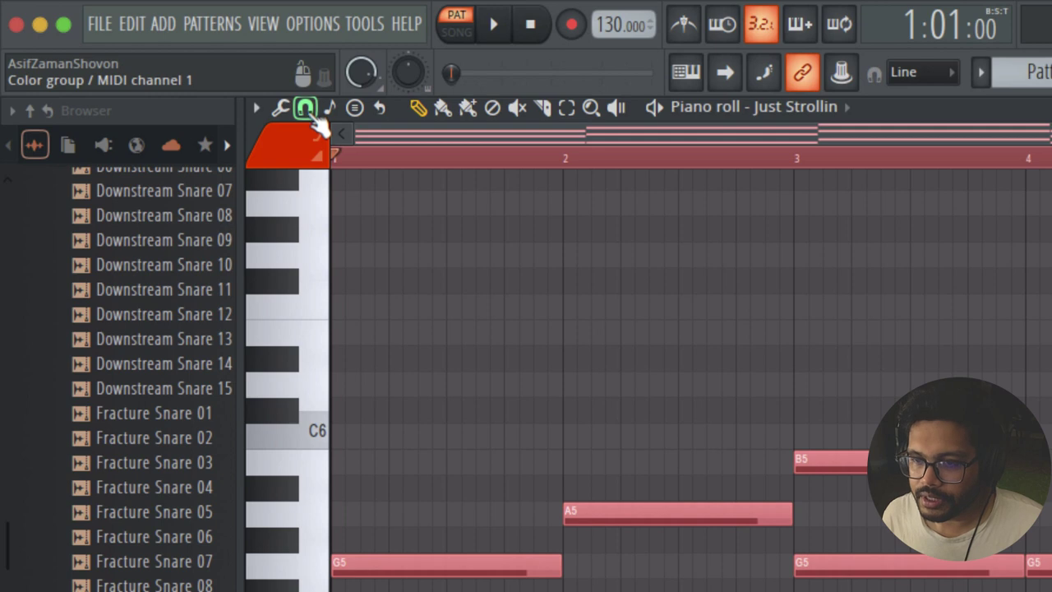
left_click(279, 108)
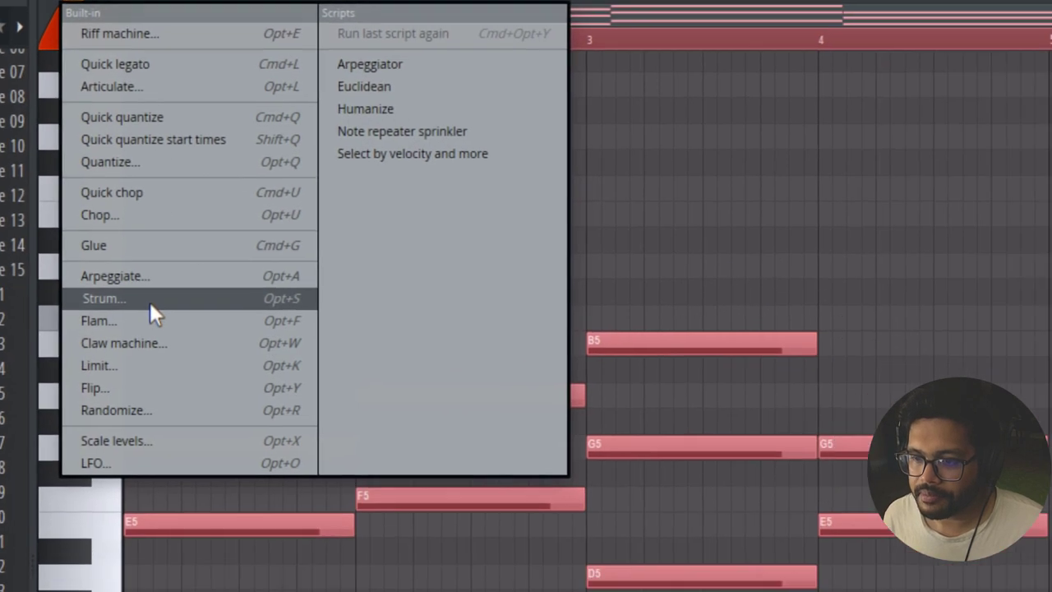
left_click(357, 418)
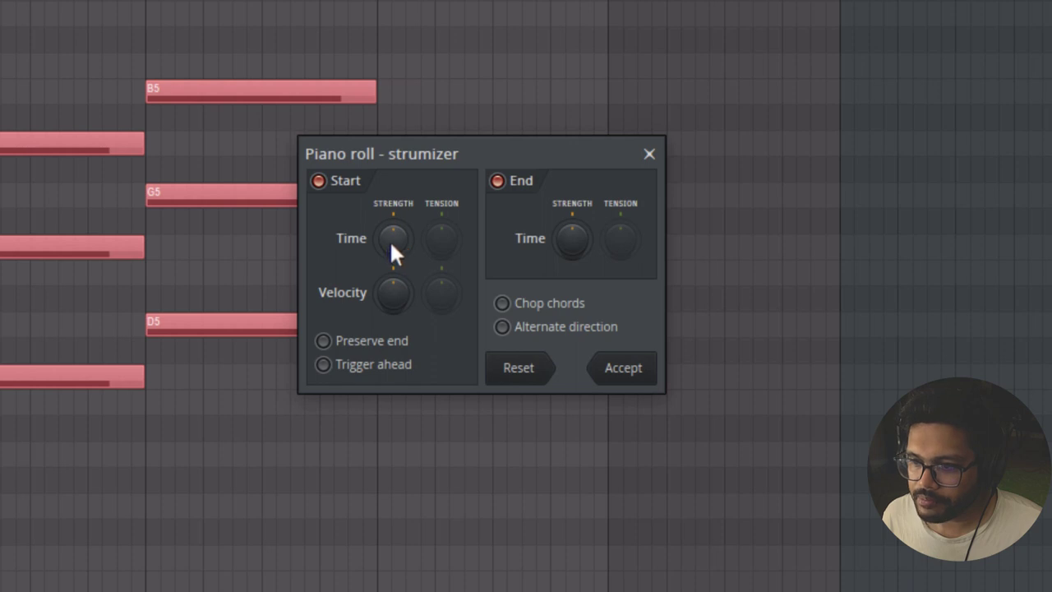
left_click_drag(394, 239, 393, 194)
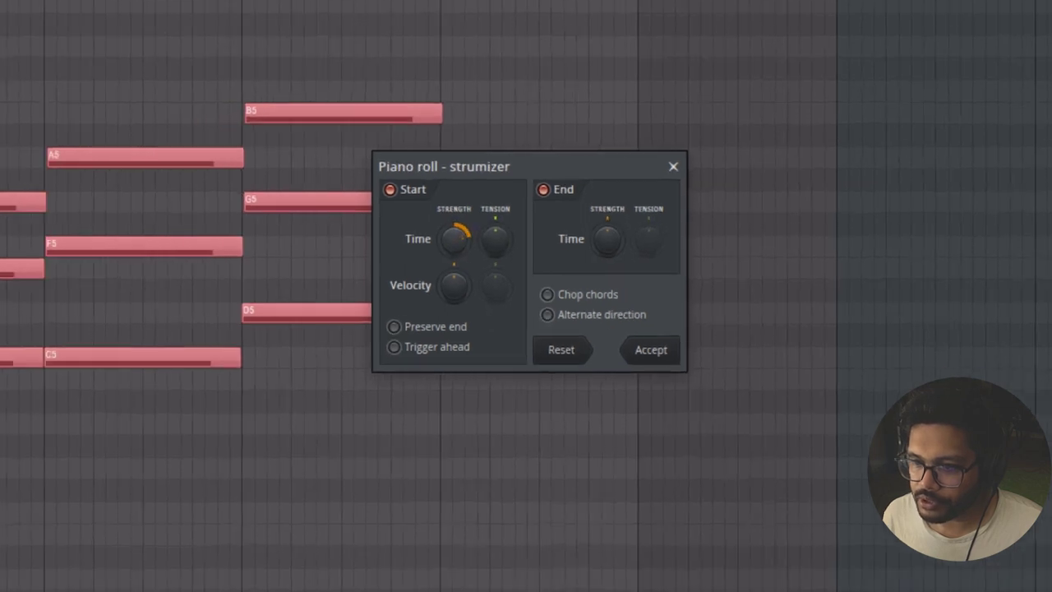
left_click_drag(515, 240, 516, 246)
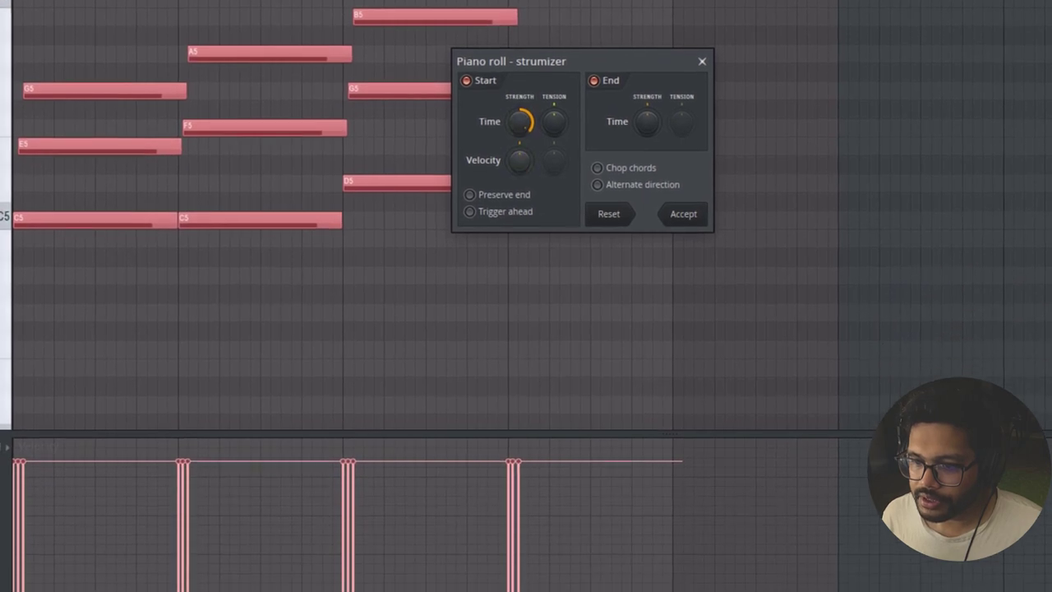
left_click_drag(519, 160, 519, 183)
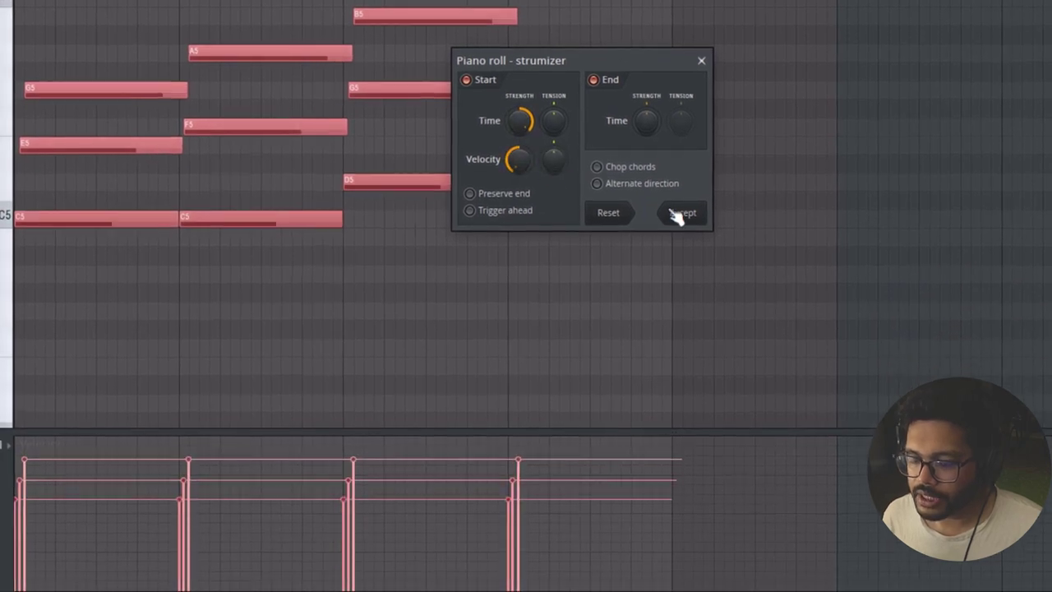